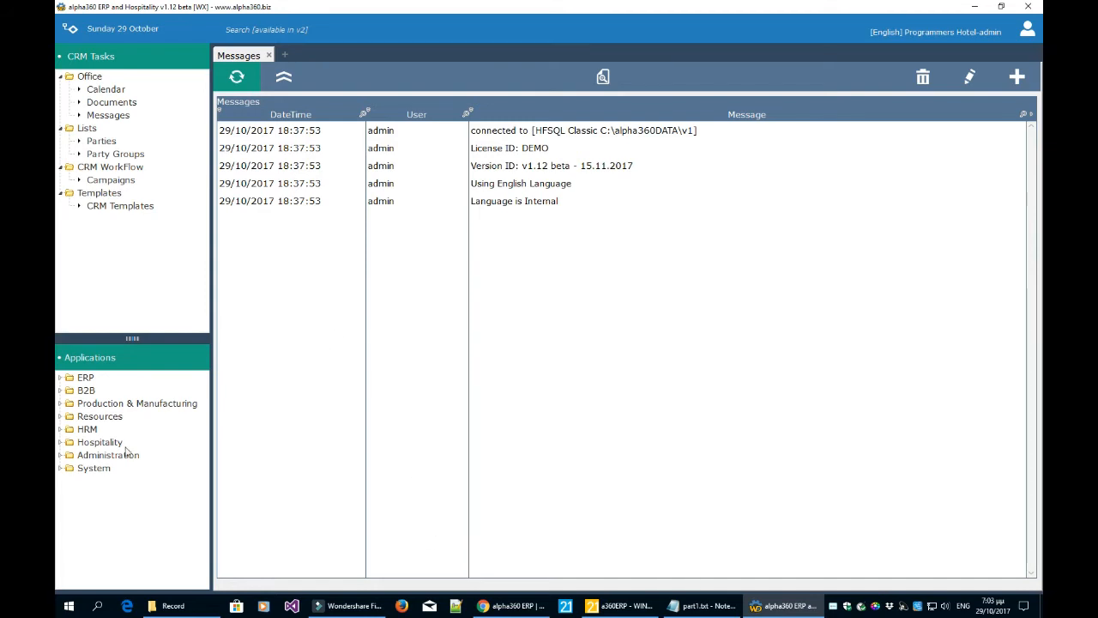
Step: Open the Hotel Dimensions setup from the Hospitality Dimensions area of Administration
{"action": "left_click", "coordinate": [60, 454]}
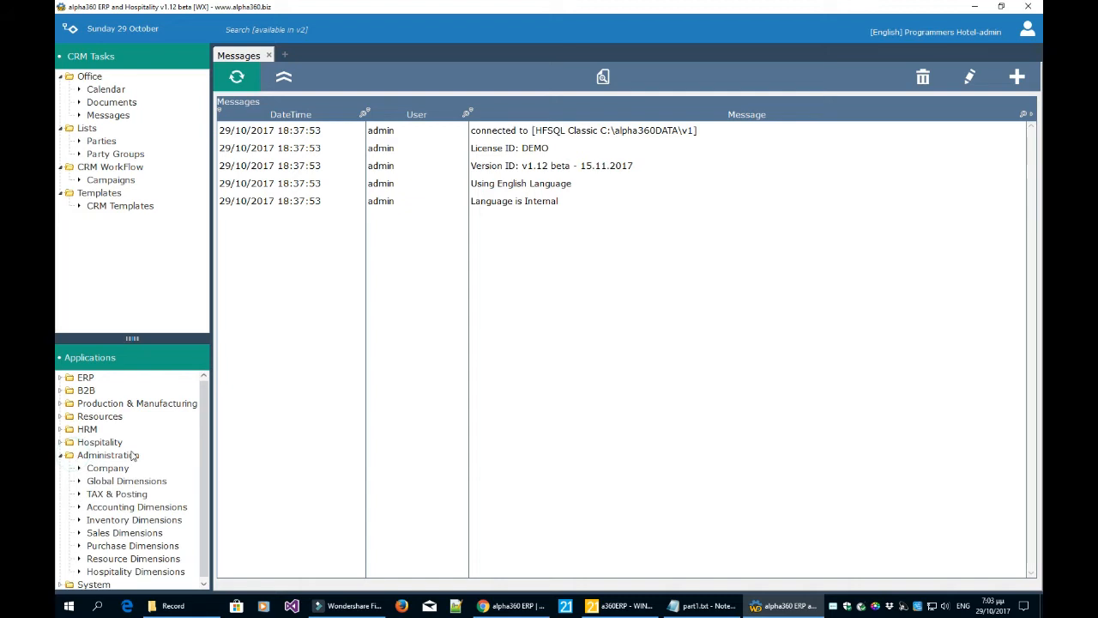
{"action": "left_click", "coordinate": [165, 571]}
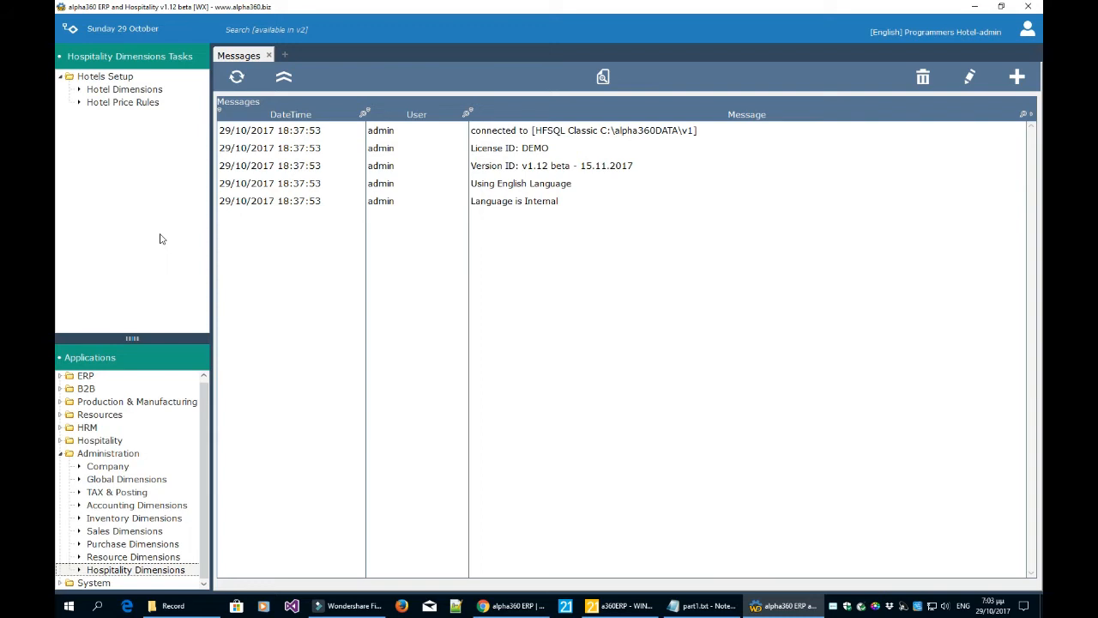
{"action": "left_click", "coordinate": [136, 91]}
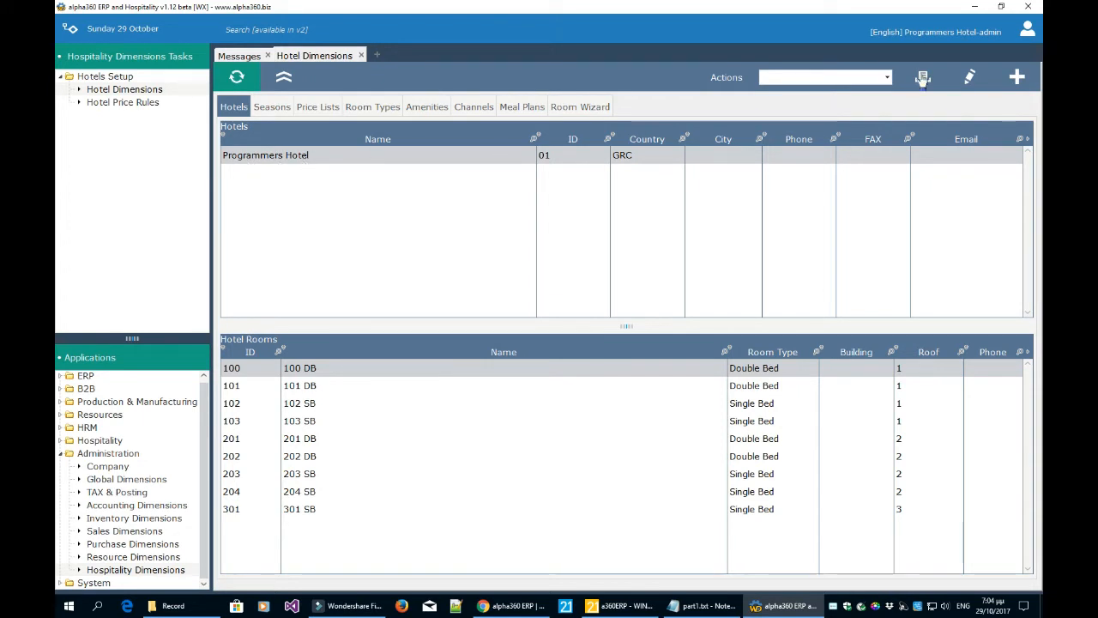
Step: Inspect the blank new-hotel form and the address and posting settings of Programmers Hotel, closing both without saving
{"action": "left_click", "coordinate": [1017, 79]}
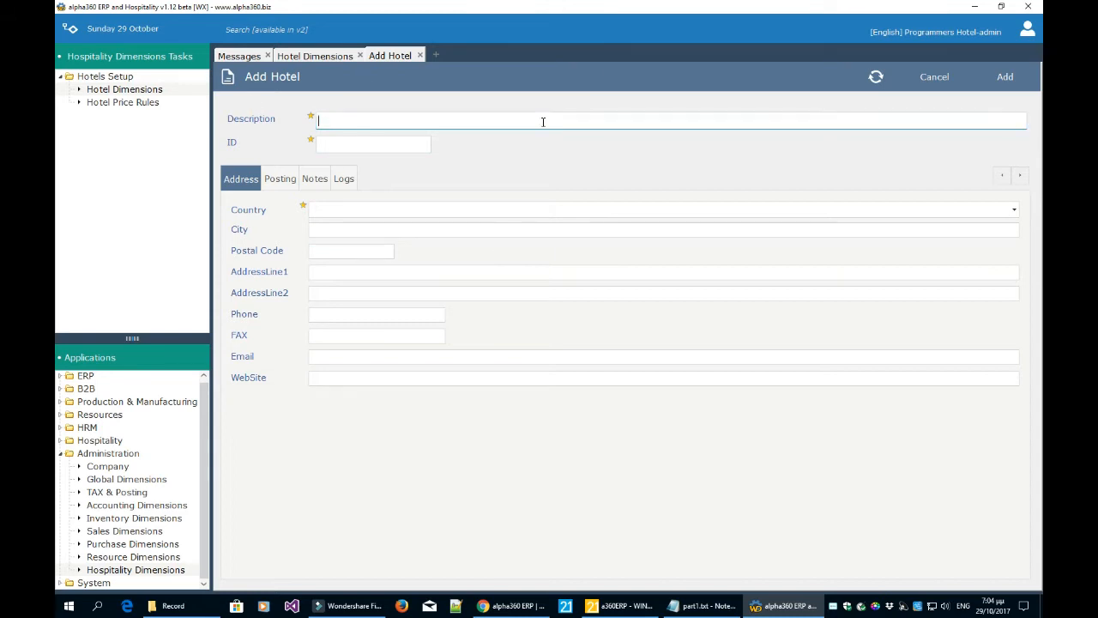
{"action": "left_click", "coordinate": [942, 78]}
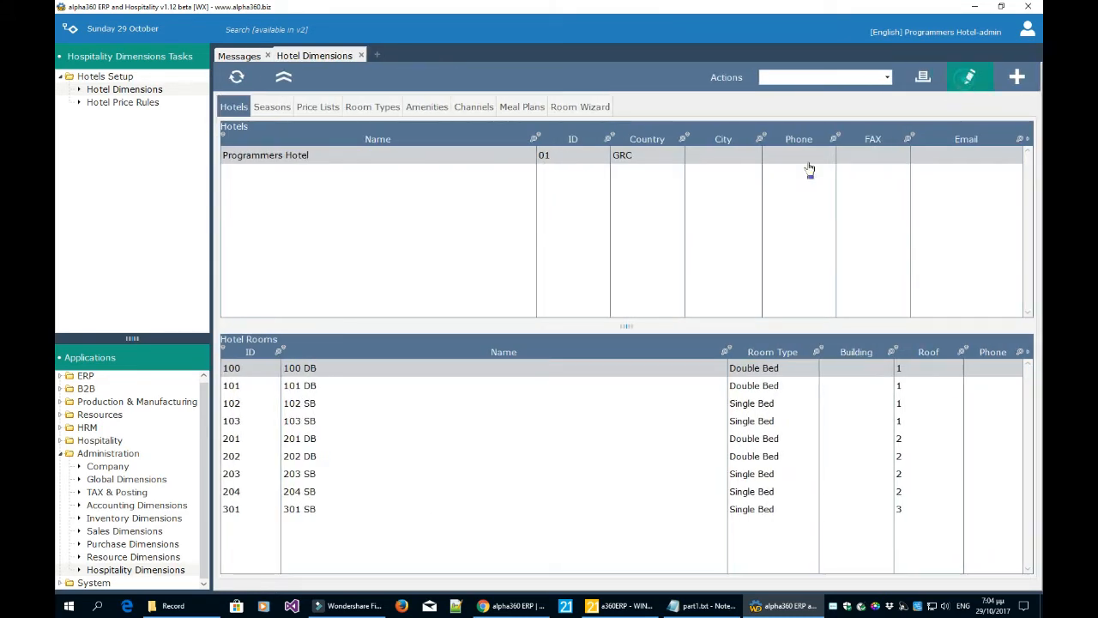
{"action": "left_click", "coordinate": [961, 78]}
{"action": "left_click", "coordinate": [437, 120]}
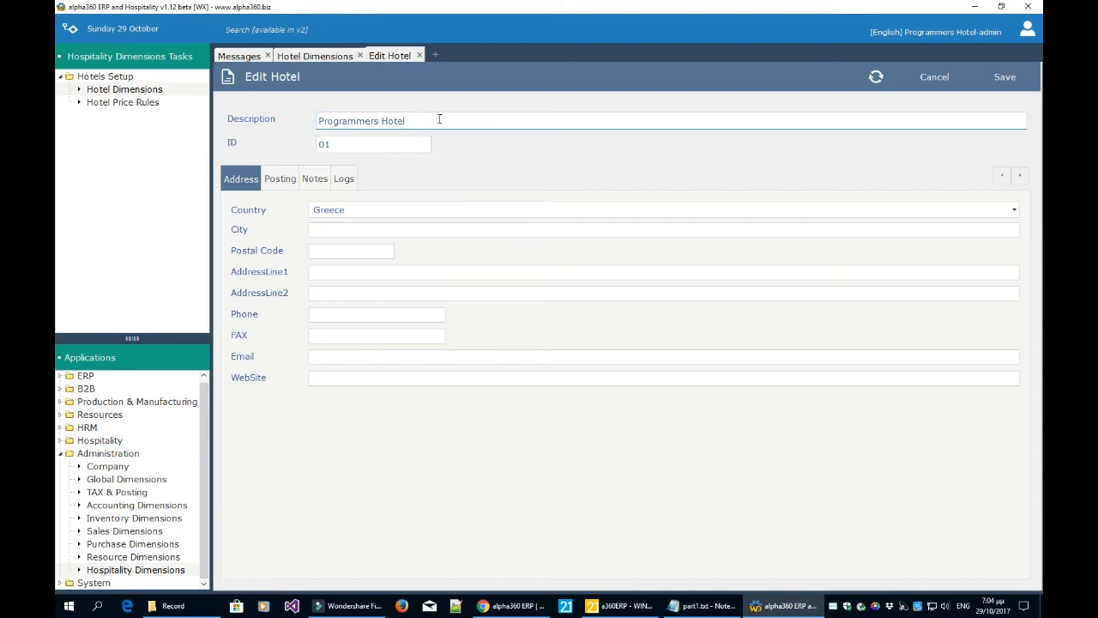
{"action": "double_click", "coordinate": [401, 143]}
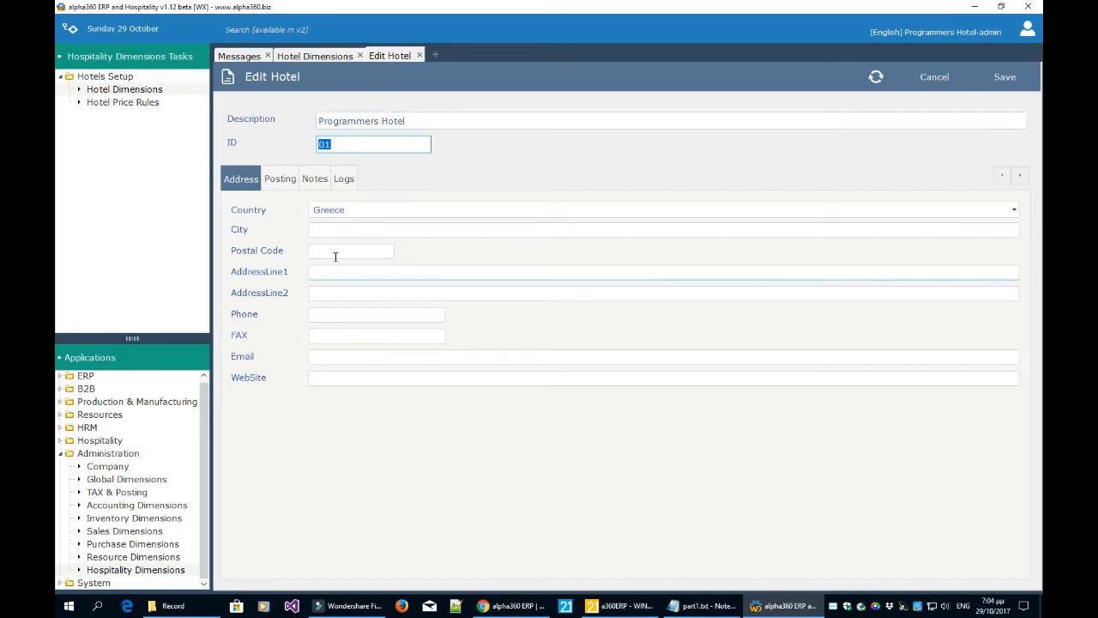
{"action": "left_click", "coordinate": [280, 179]}
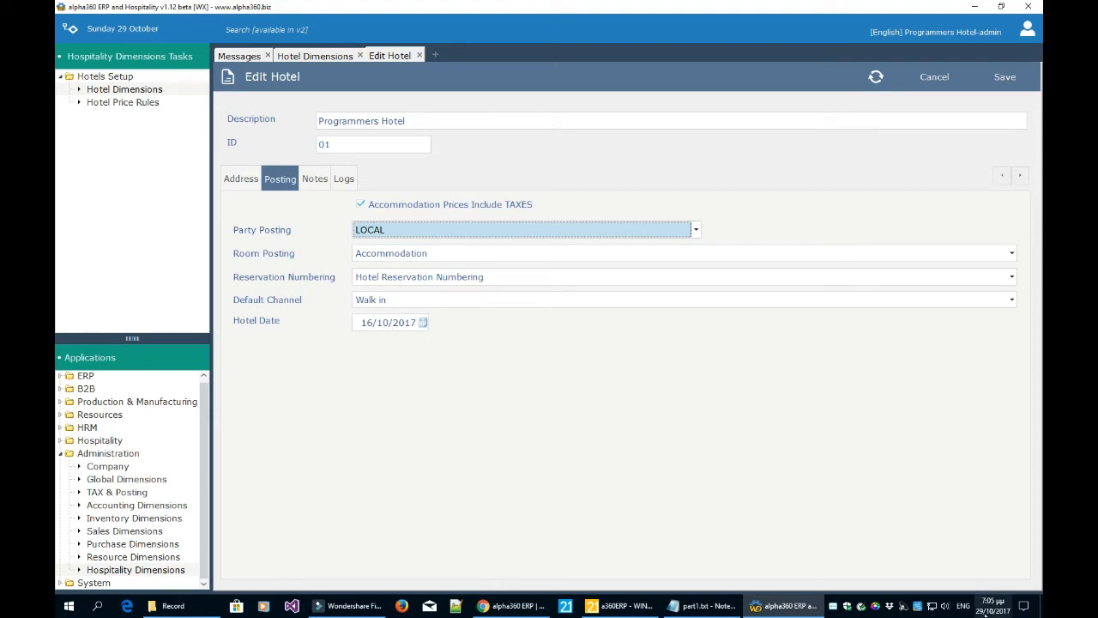
{"action": "mouse_move", "coordinate": [992, 615]}
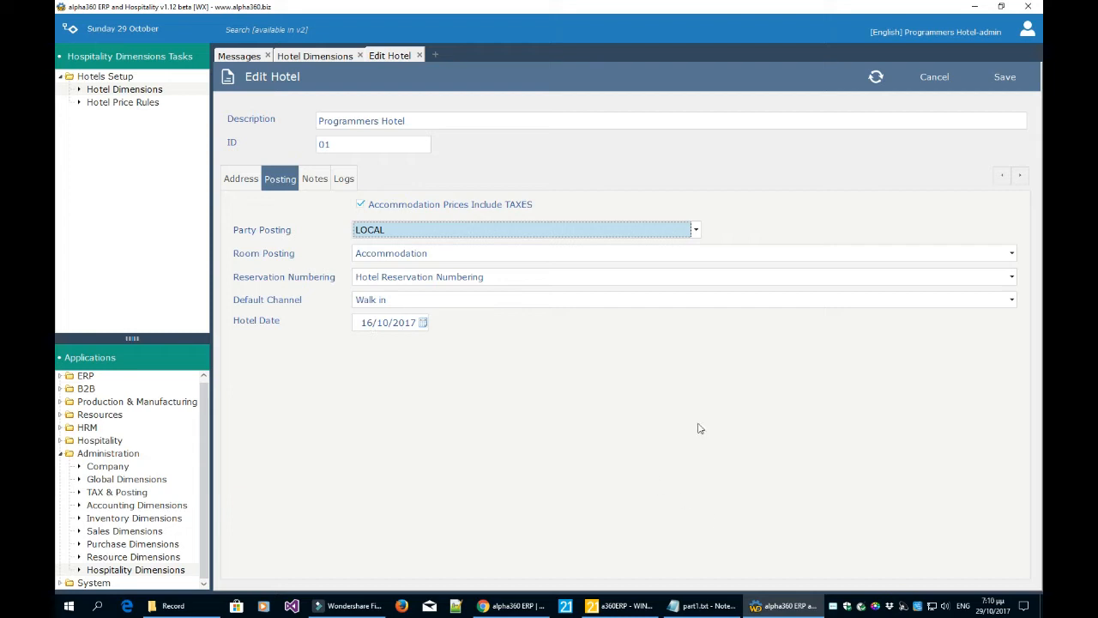
{"action": "left_click", "coordinate": [934, 77]}
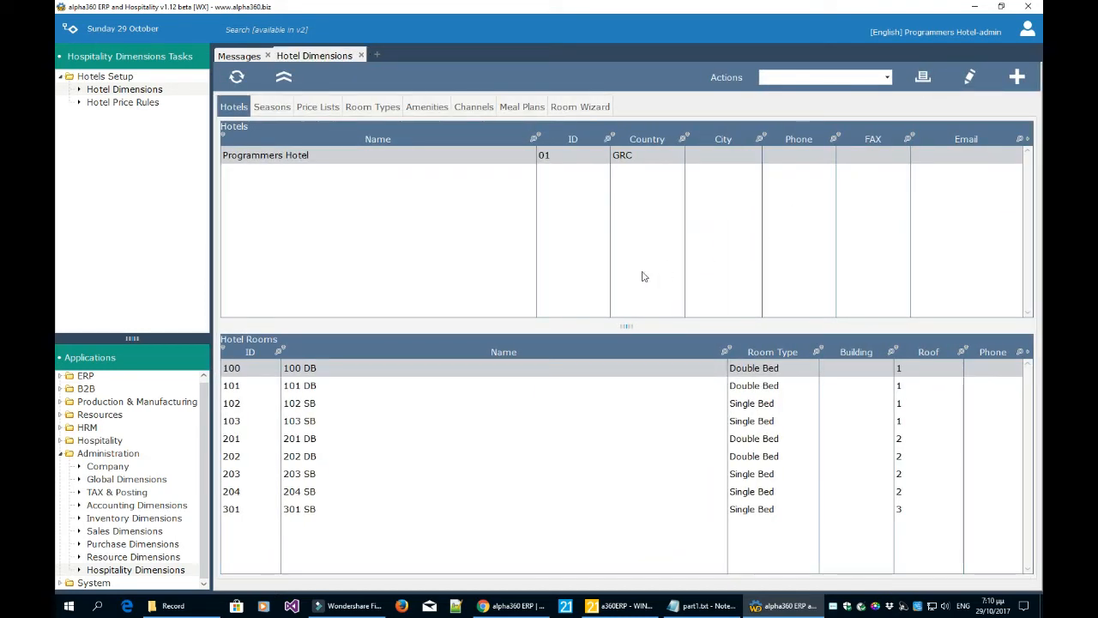
Step: Look through the rooms listed for Programmers Hotel, going over rooms 101, 102 and 103
{"action": "left_click", "coordinate": [312, 404]}
{"action": "left_click", "coordinate": [289, 157]}
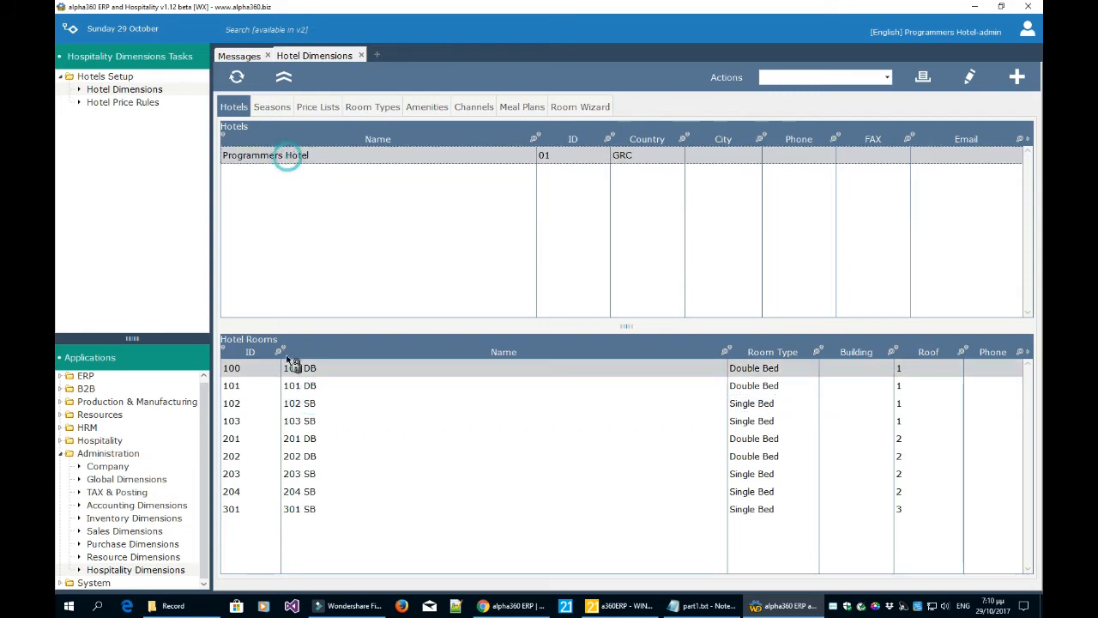
{"action": "left_click", "coordinate": [300, 385]}
{"action": "left_click", "coordinate": [299, 403]}
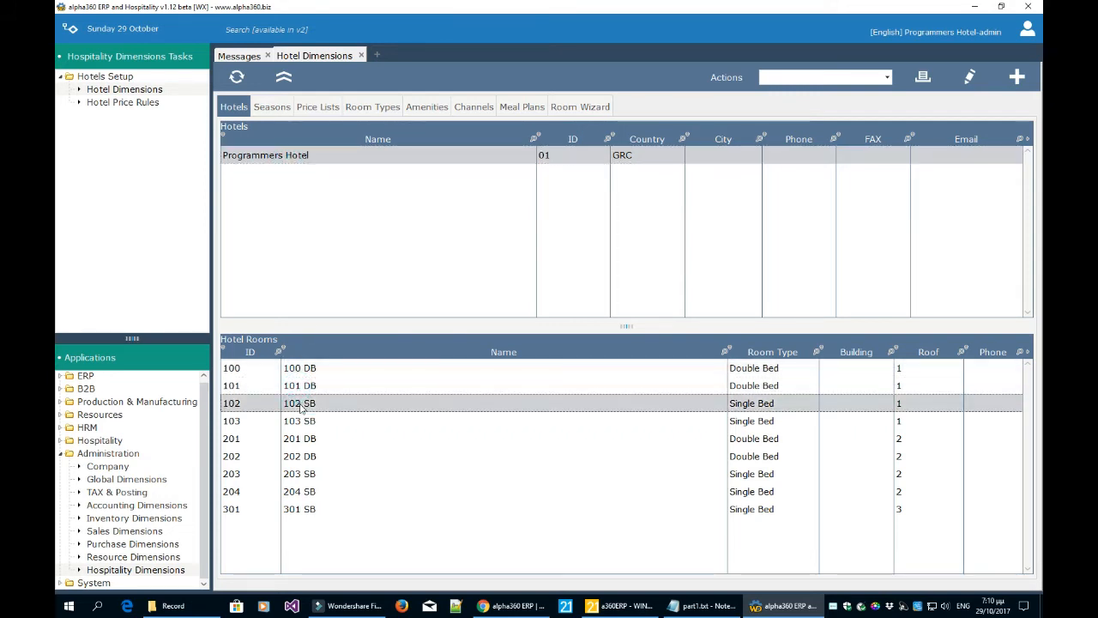
{"action": "left_click", "coordinate": [300, 421]}
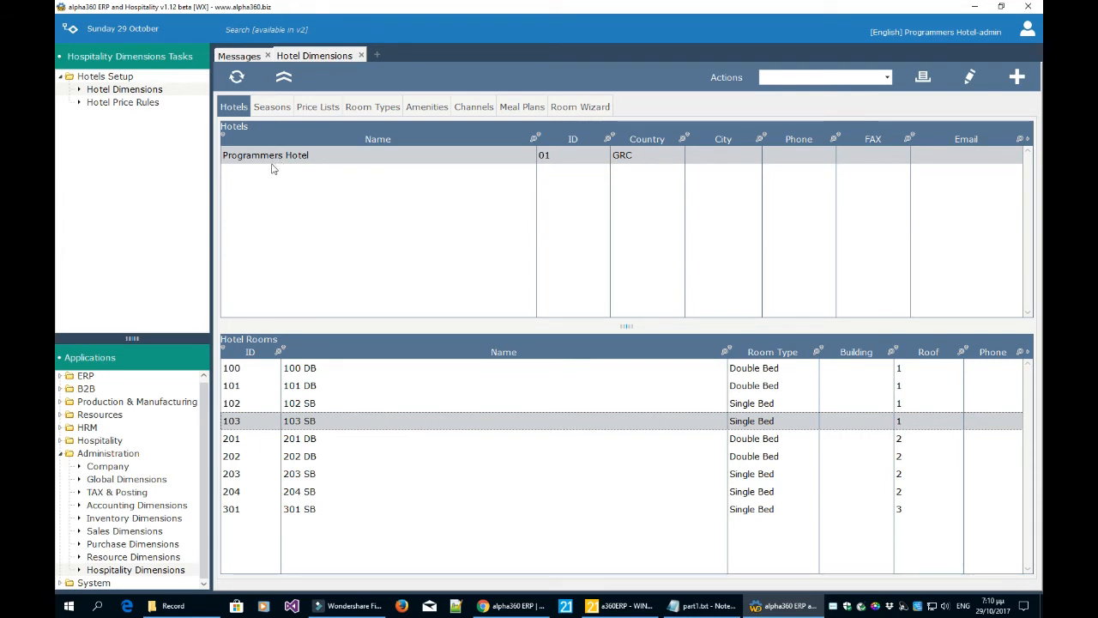
Step: Review the seasons and price lists, and compare the Double Bed and Single Bed room types
{"action": "left_click", "coordinate": [272, 107]}
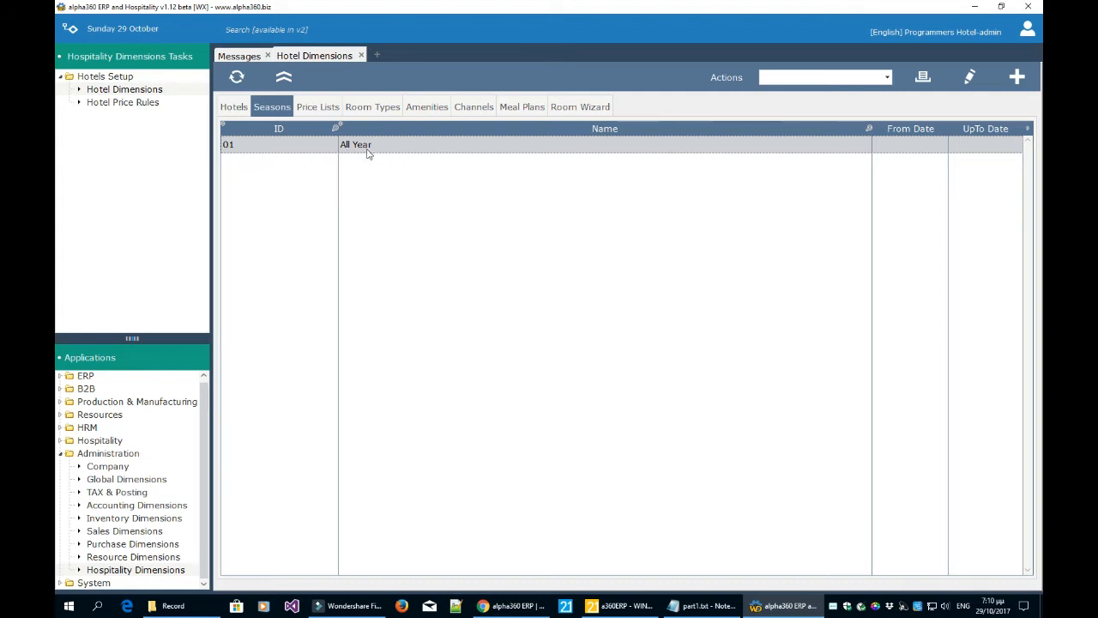
{"action": "left_click", "coordinate": [328, 109]}
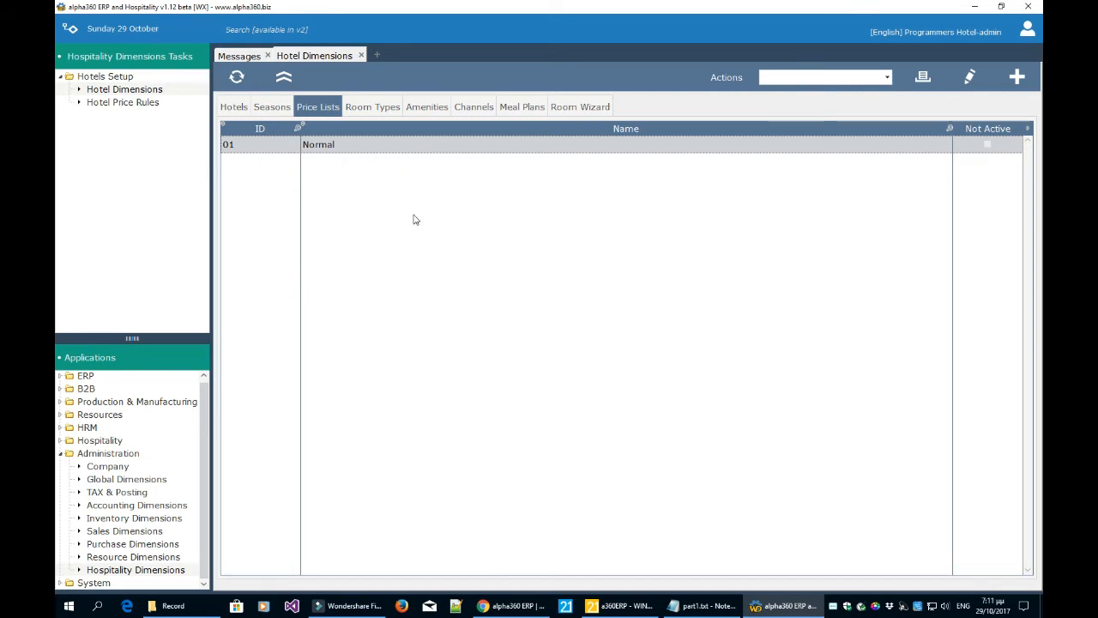
{"action": "left_click", "coordinate": [383, 109]}
{"action": "left_click", "coordinate": [340, 165]}
{"action": "left_click", "coordinate": [346, 145]}
{"action": "left_click", "coordinate": [346, 163]}
{"action": "left_click", "coordinate": [348, 151]}
{"action": "left_click", "coordinate": [345, 163]}
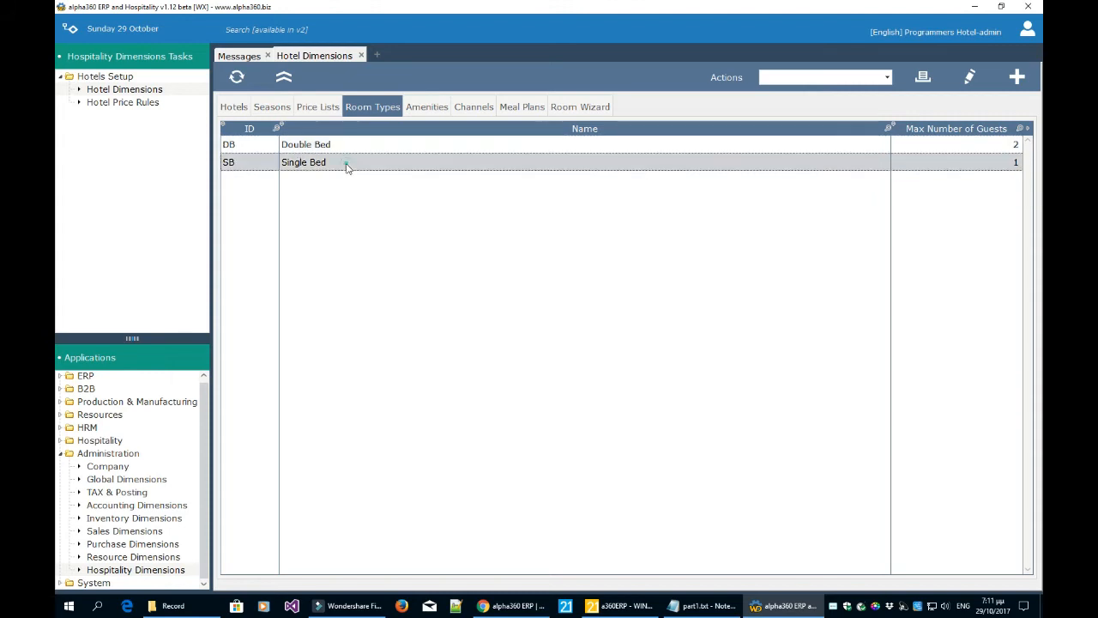
{"action": "left_click", "coordinate": [350, 147]}
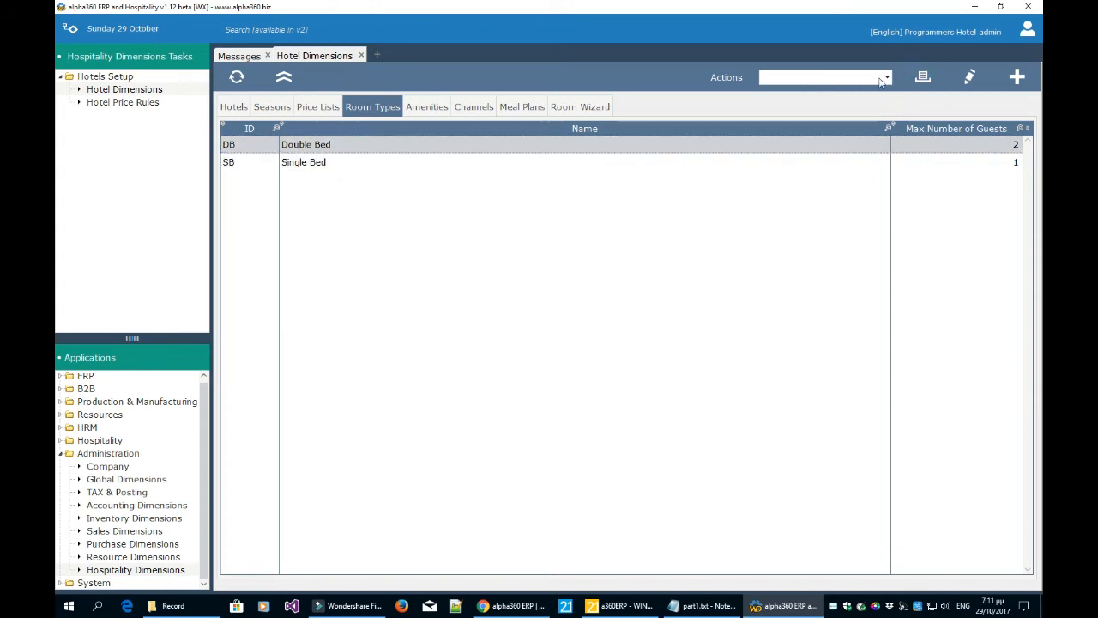
Step: Open the Double Bed room type for editing, examine its description, ID and overbooking option, and close it without saving
{"action": "left_click", "coordinate": [888, 79]}
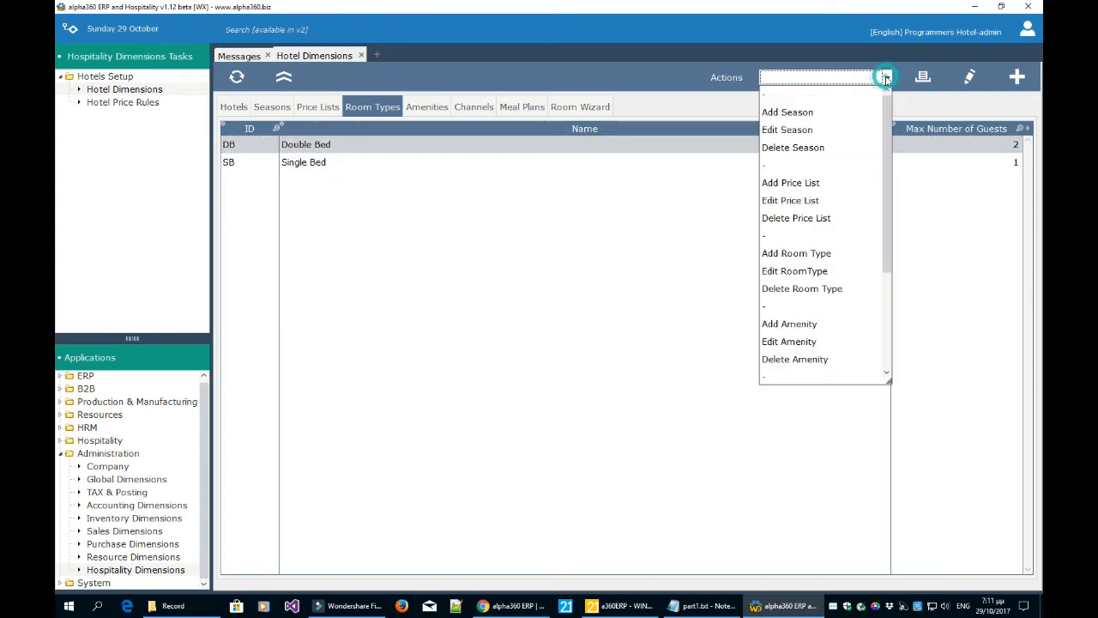
{"action": "left_click", "coordinate": [850, 276]}
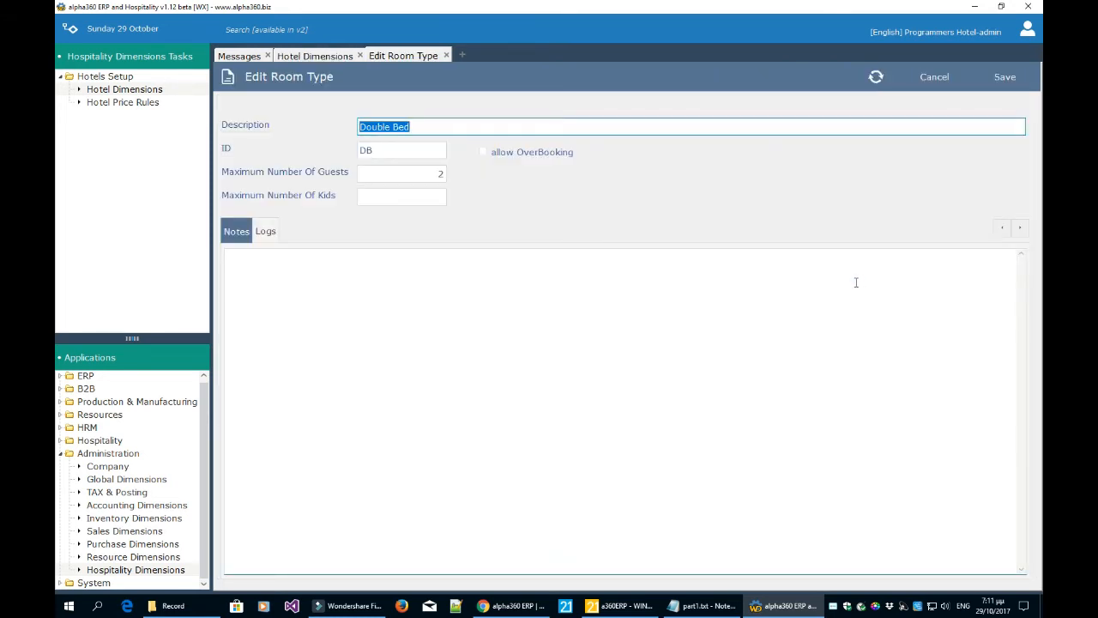
{"action": "left_click", "coordinate": [479, 129]}
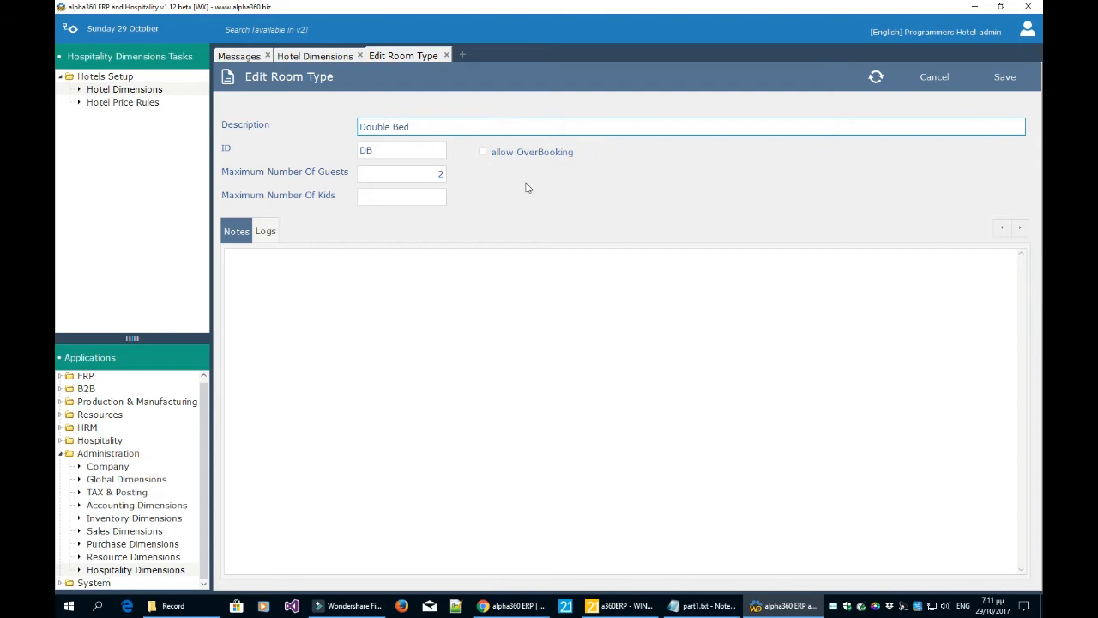
{"action": "double_click", "coordinate": [407, 151]}
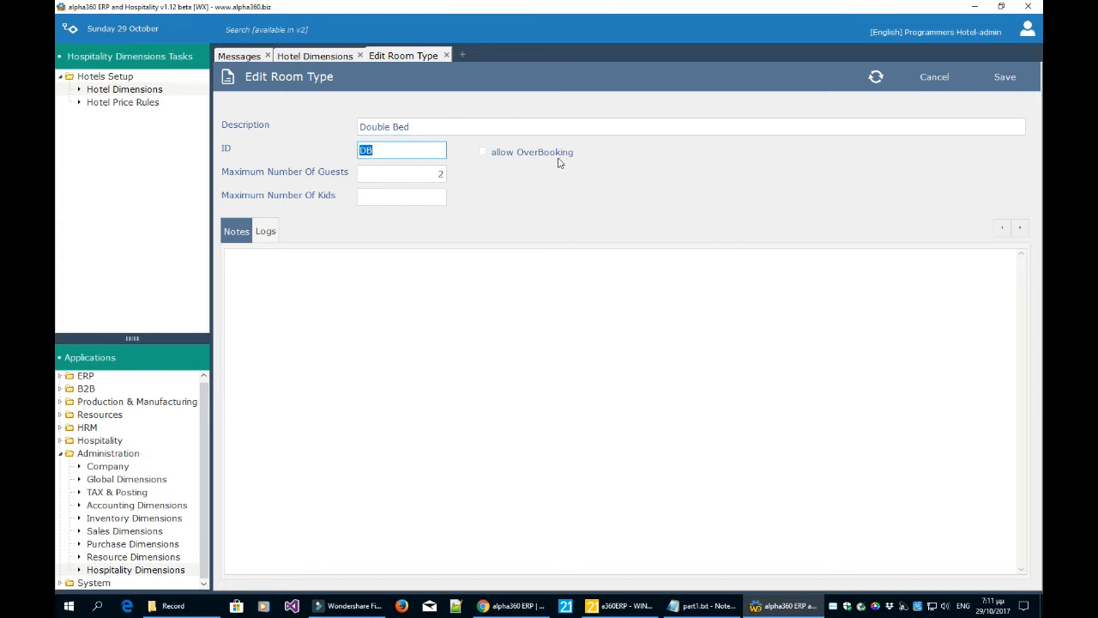
{"action": "left_click", "coordinate": [934, 78]}
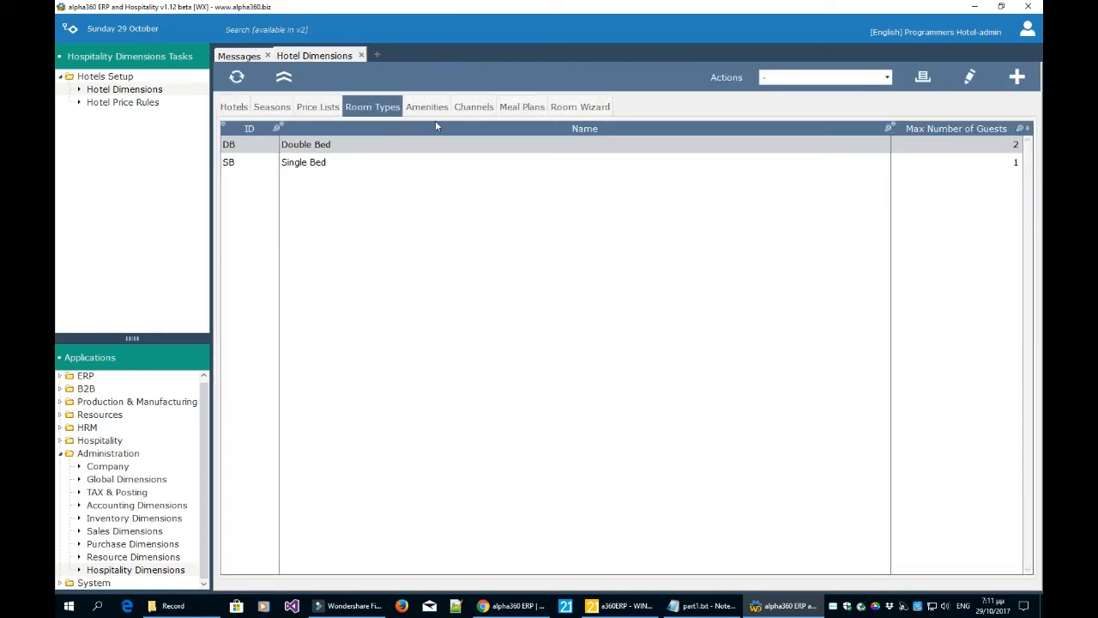
Step: Review the amenities and channels, including the available channel actions and the role options of the Walk in channel
{"action": "left_click", "coordinate": [436, 109]}
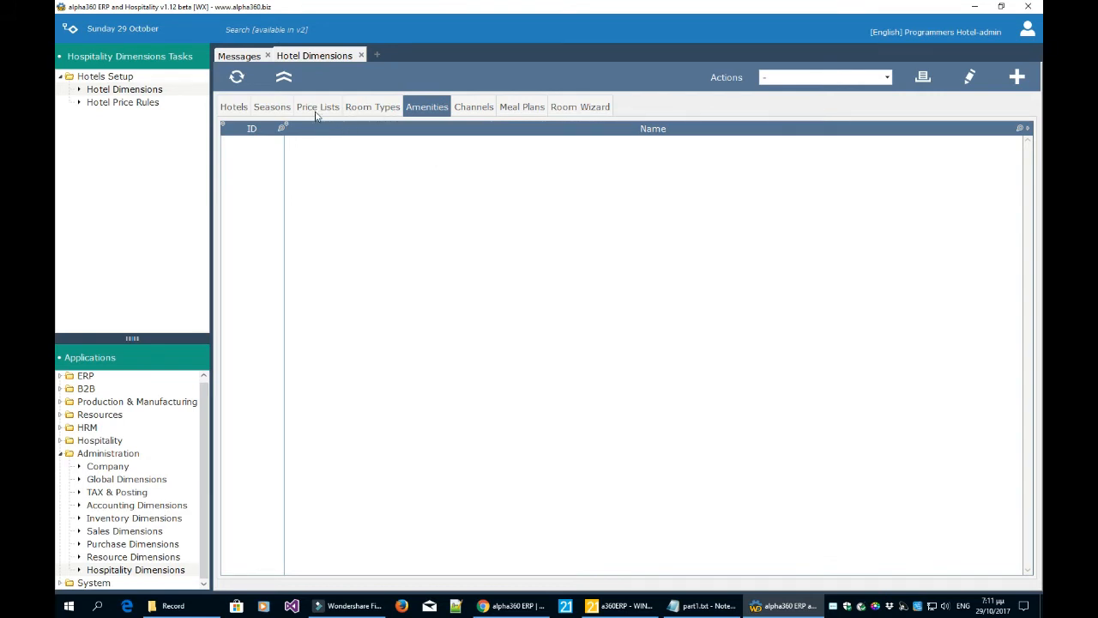
{"action": "left_click", "coordinate": [472, 106]}
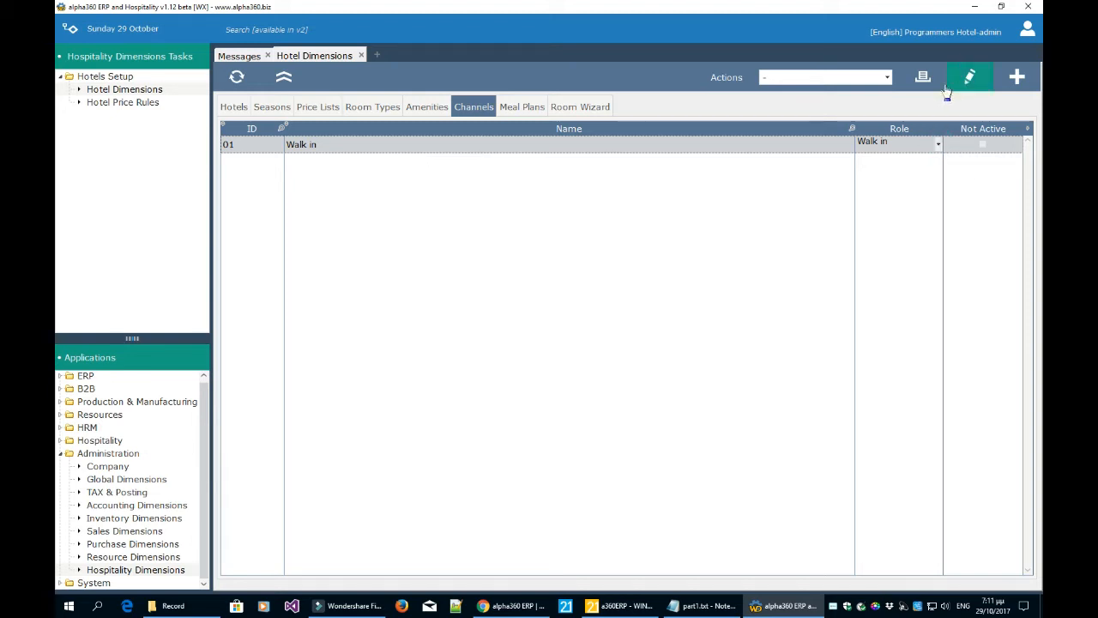
{"action": "left_click", "coordinate": [887, 78]}
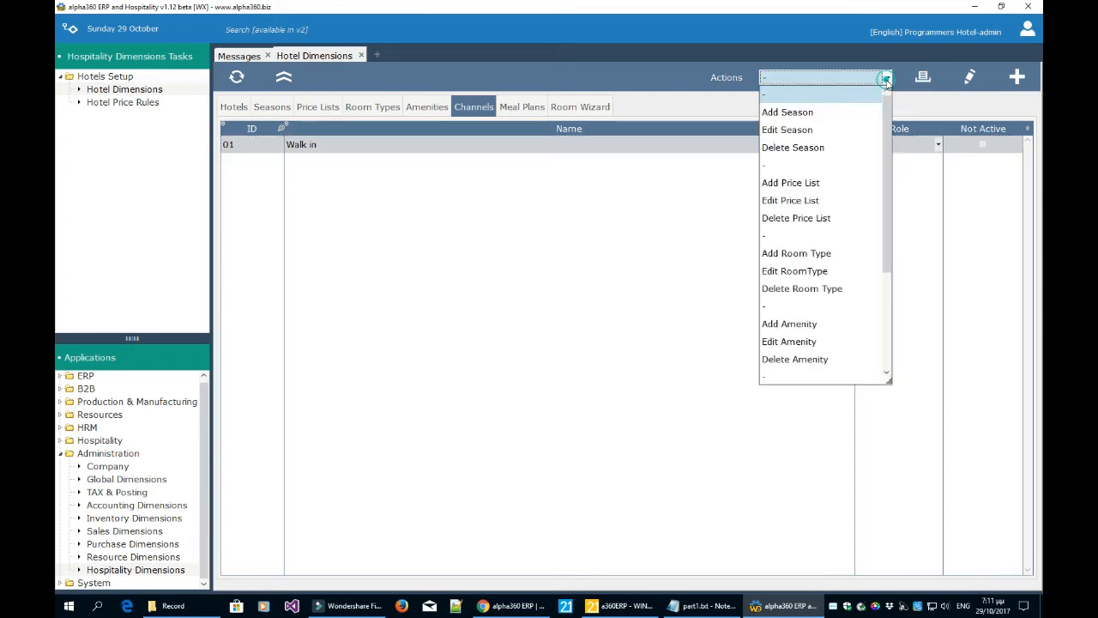
{"action": "scroll", "coordinate": [854, 211], "scroll_direction": "down", "scroll_amount": 1}
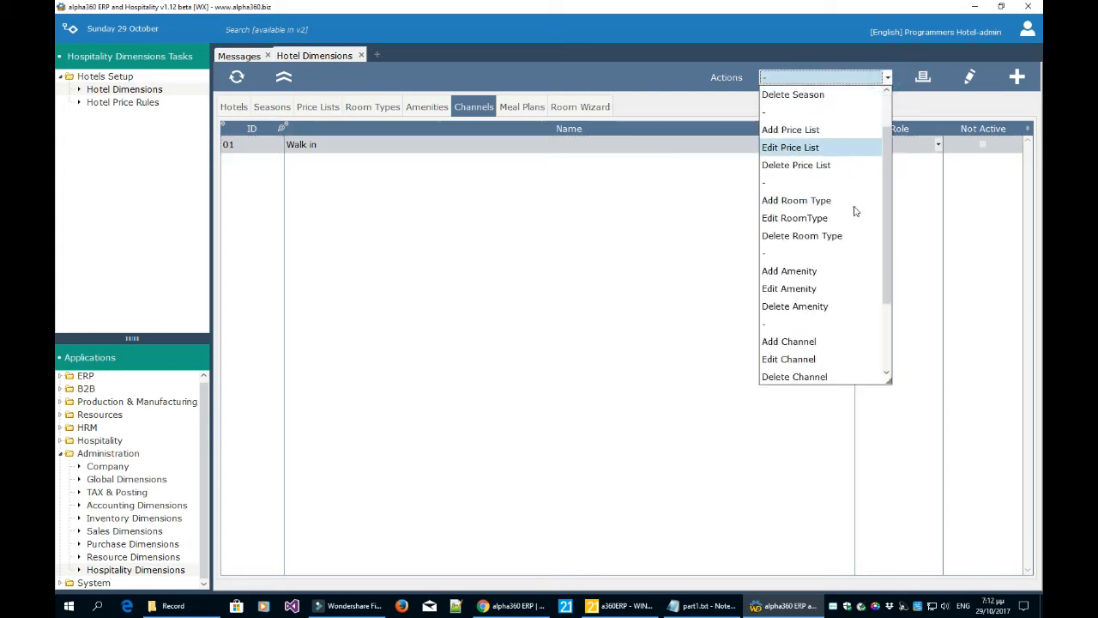
{"action": "scroll", "coordinate": [854, 211], "scroll_direction": "down", "scroll_amount": 2}
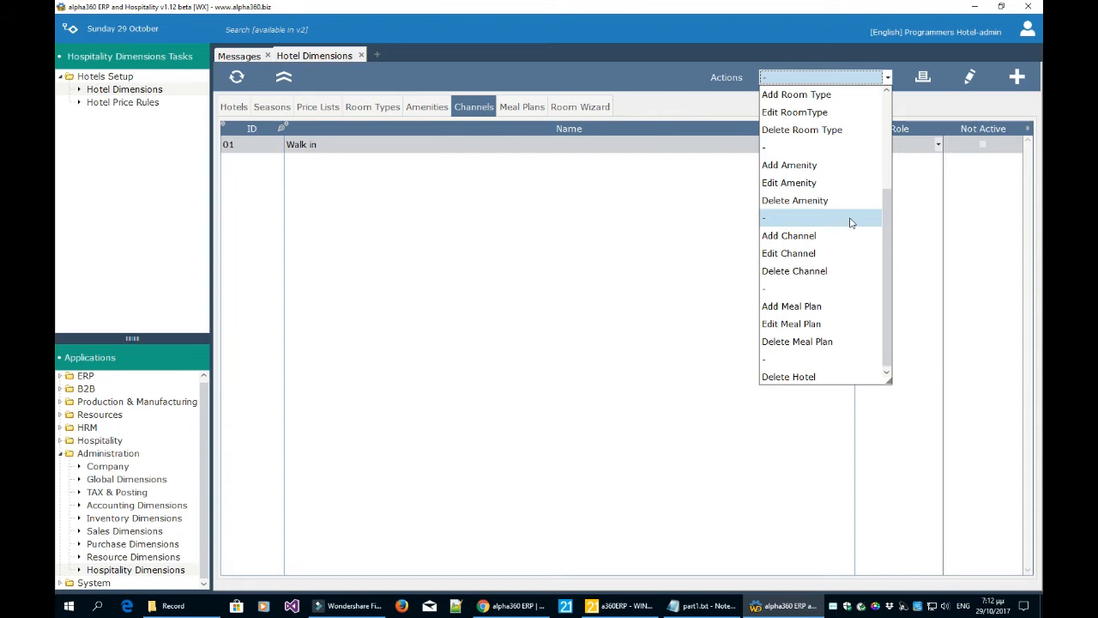
{"action": "left_click", "coordinate": [849, 249]}
{"action": "left_click", "coordinate": [938, 146]}
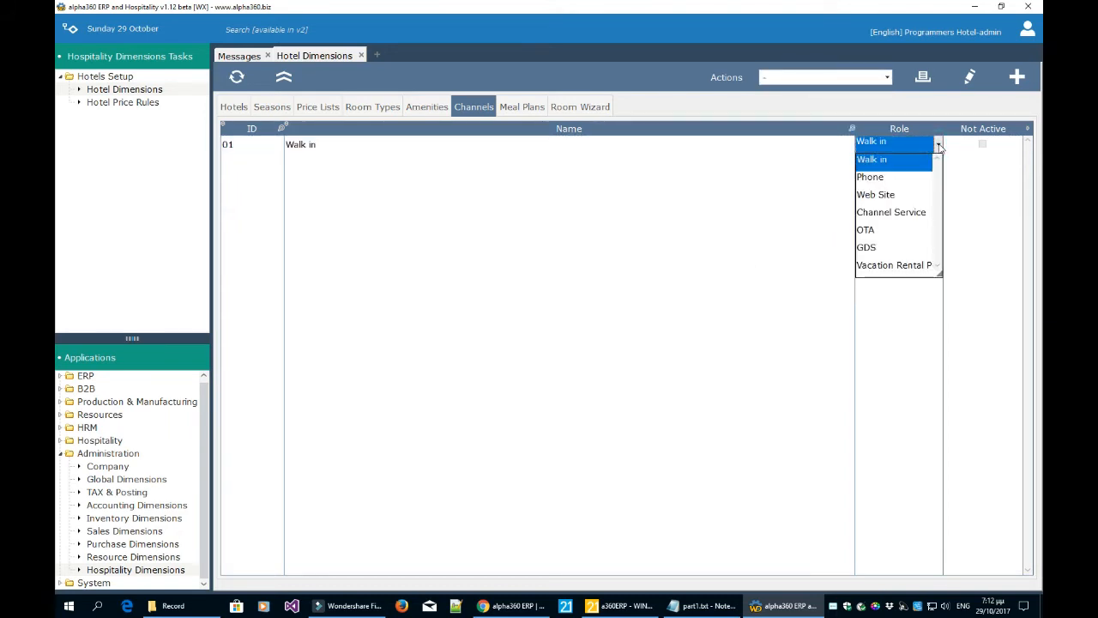
{"action": "left_click", "coordinate": [976, 177]}
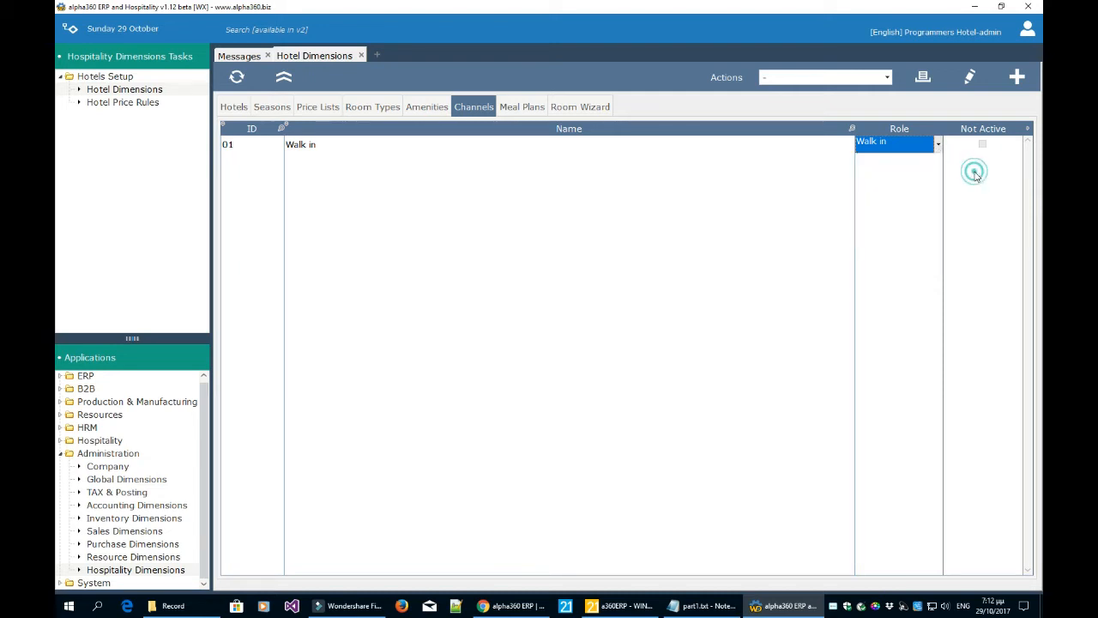
Step: Review the meal plans and the Room Wizard's settings, and return to the hotels list
{"action": "left_click", "coordinate": [519, 110]}
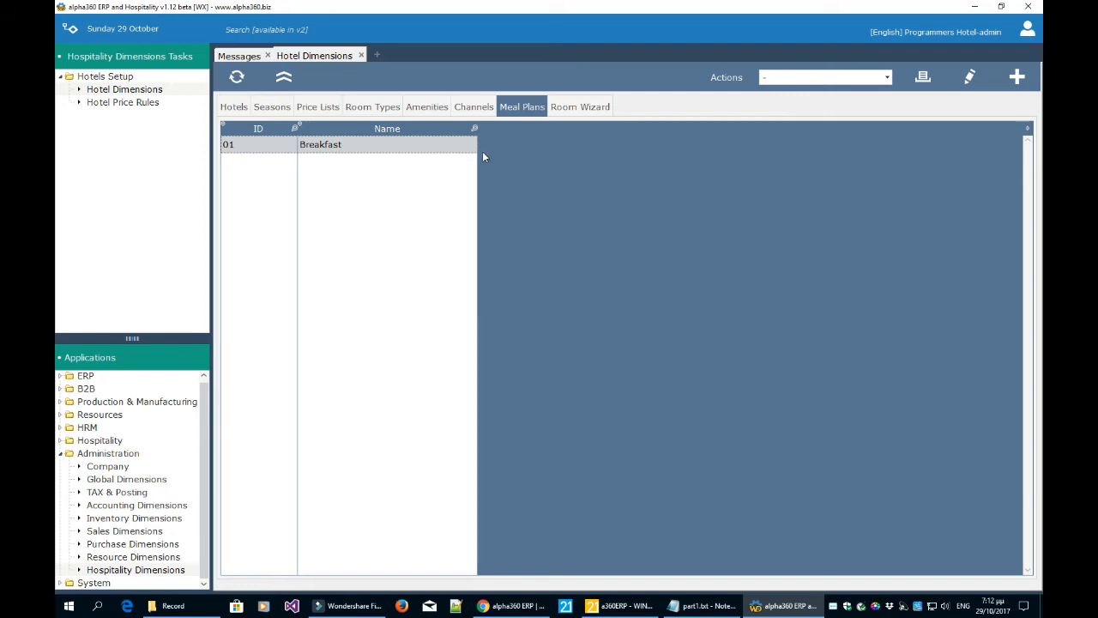
{"action": "left_click", "coordinate": [61, 441]}
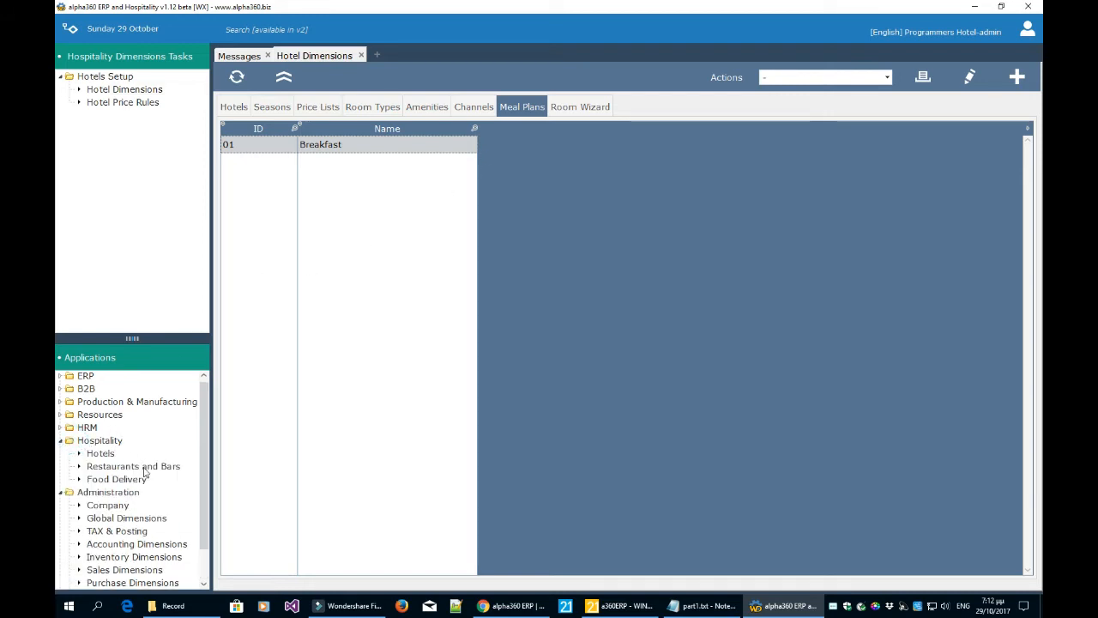
{"action": "left_click", "coordinate": [61, 440]}
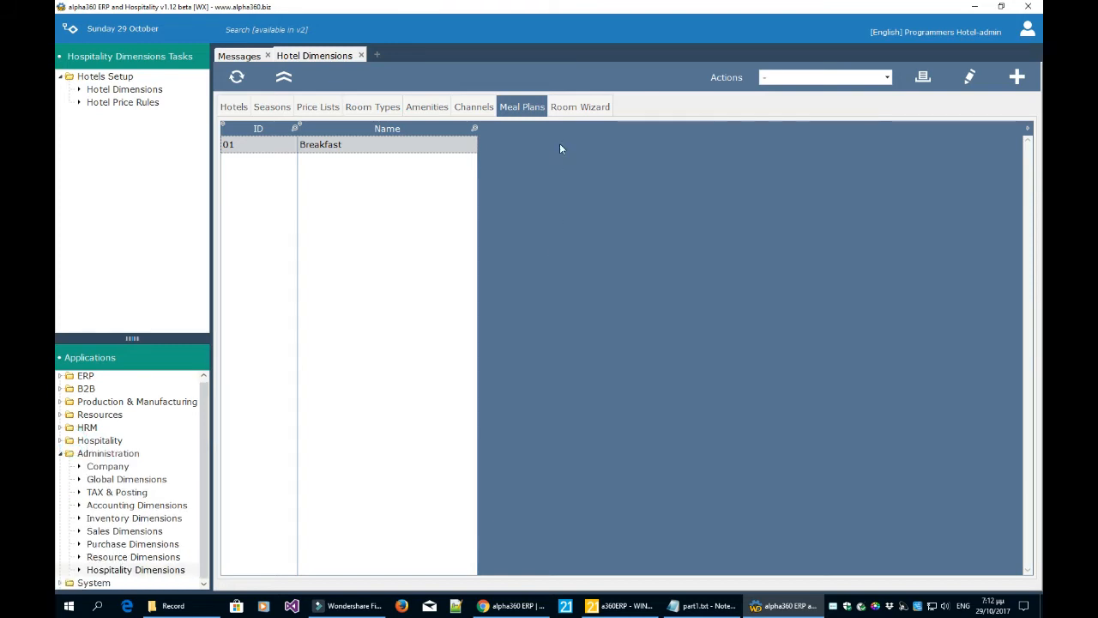
{"action": "left_click", "coordinate": [577, 107]}
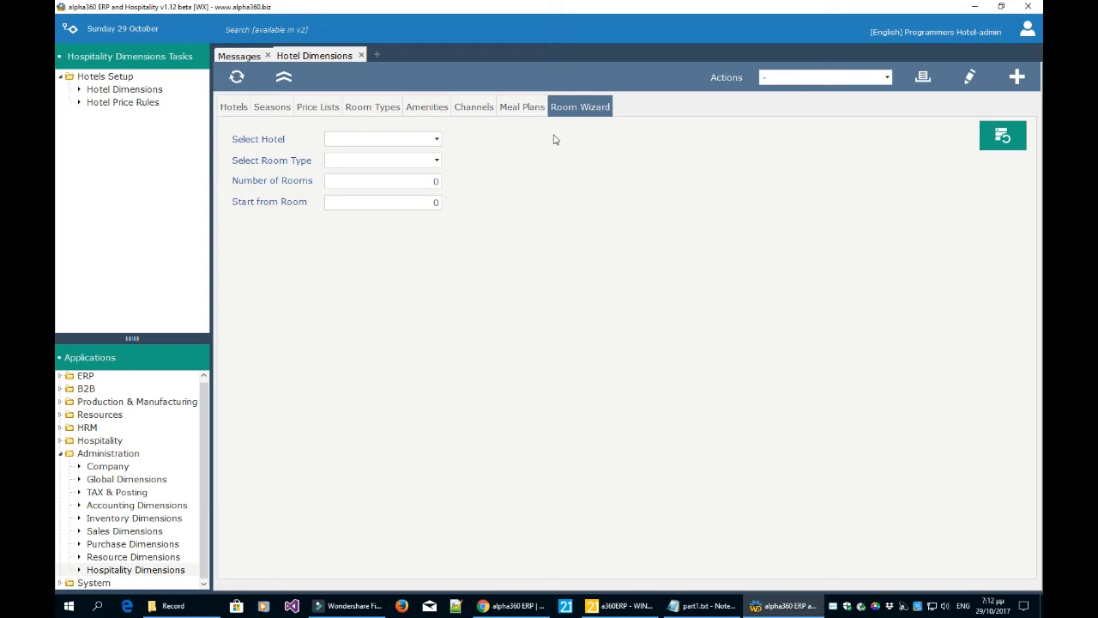
{"action": "left_click", "coordinate": [235, 109]}
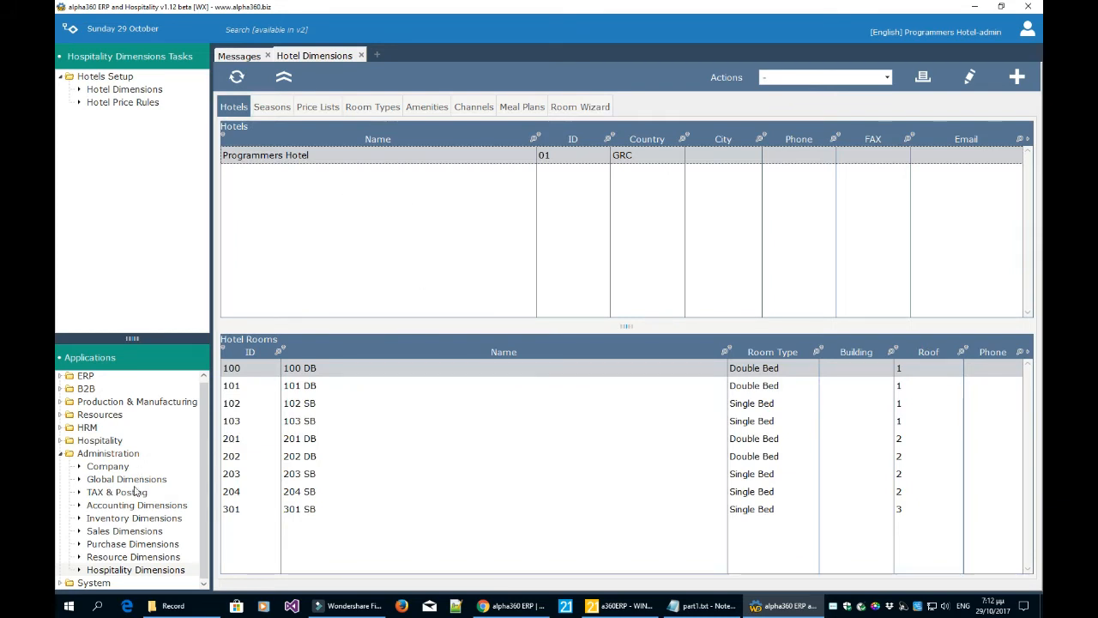
Step: Review the company configuration's Hospitality settings, including the default hotel choices and room colors, and close the configuration
{"action": "left_click", "coordinate": [109, 467]}
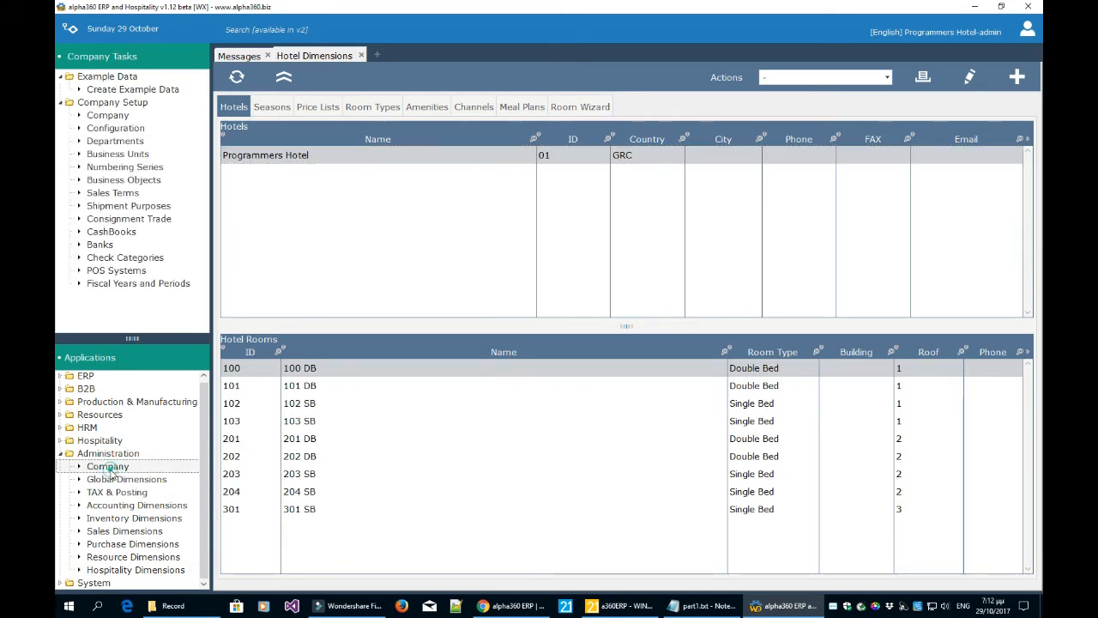
{"action": "left_click", "coordinate": [126, 130]}
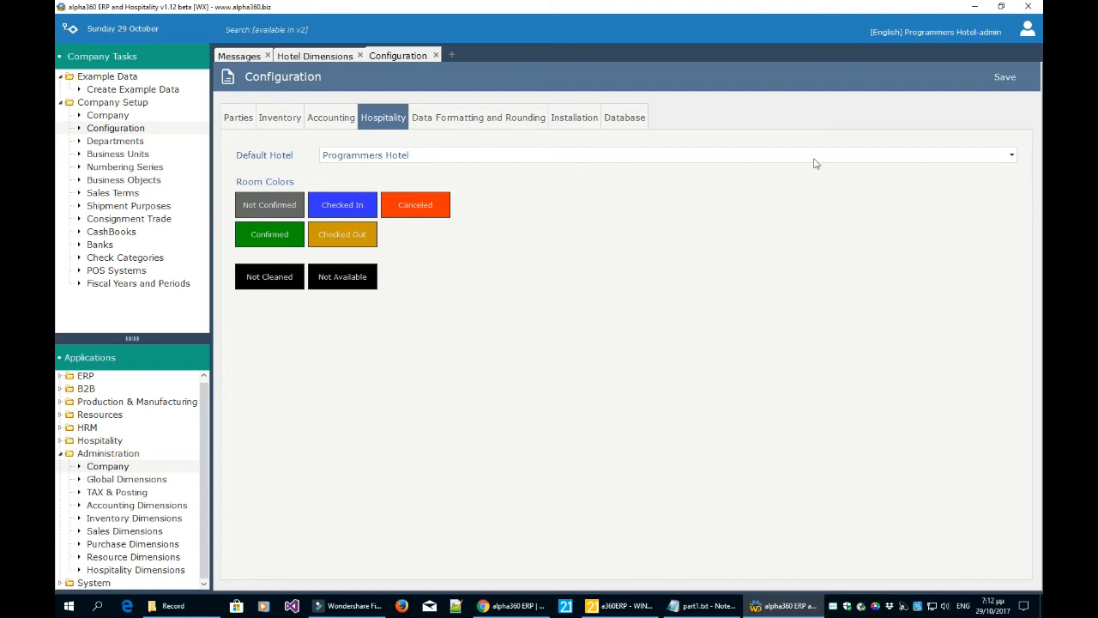
{"action": "left_click", "coordinate": [1012, 159]}
{"action": "left_click", "coordinate": [947, 234]}
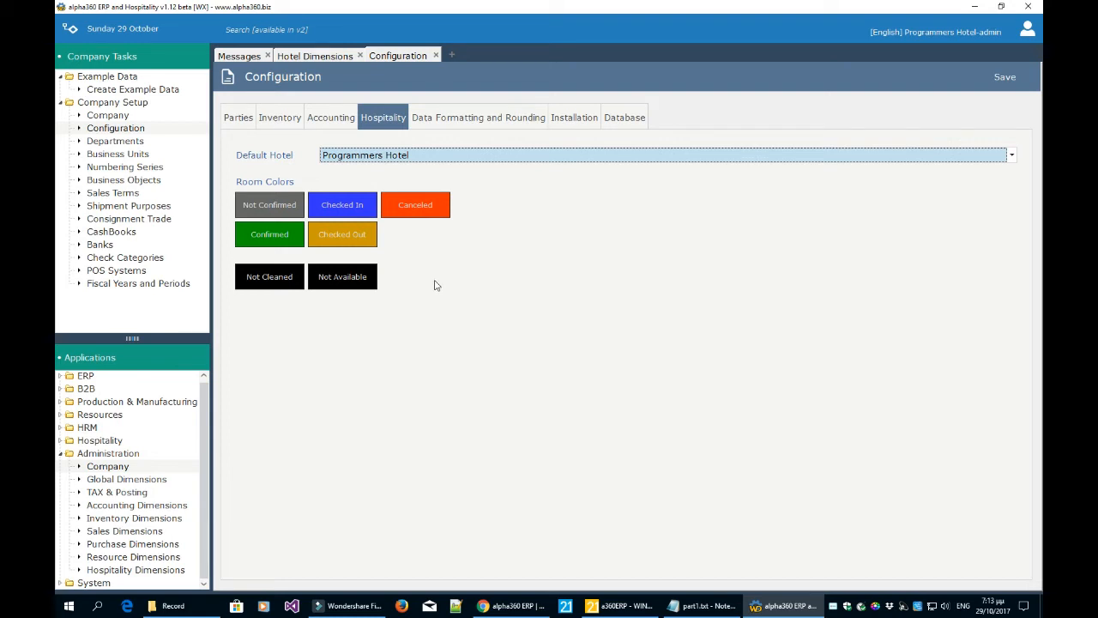
{"action": "left_click", "coordinate": [436, 55]}
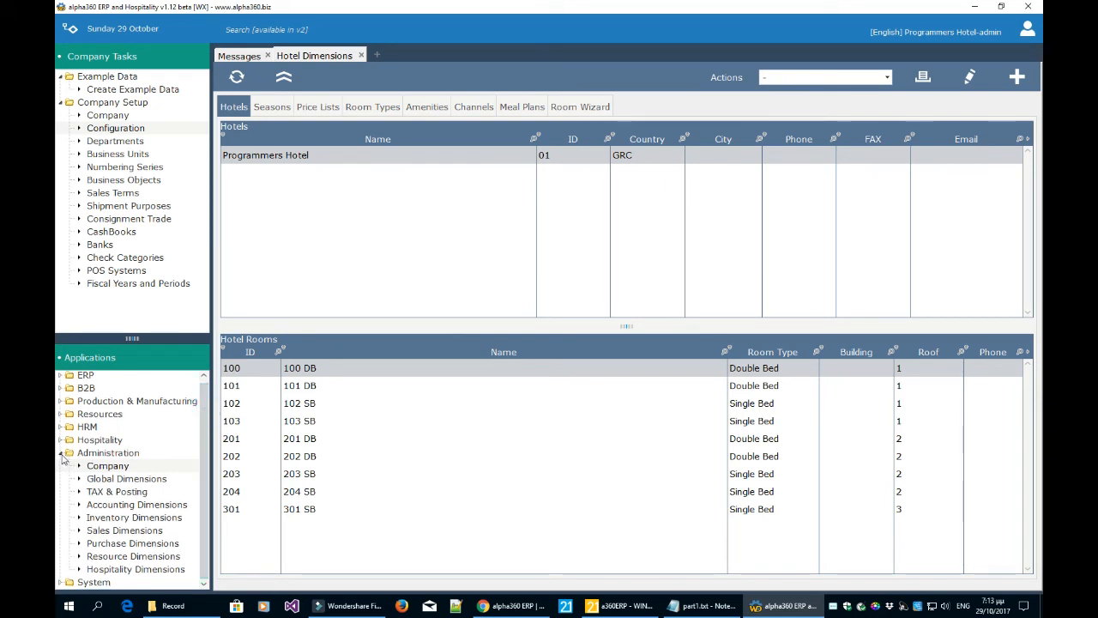
Step: Open the Hotel Price Rules from the Hospitality Dimensions and list the rules for Programmers Hotel
{"action": "left_click", "coordinate": [61, 453]}
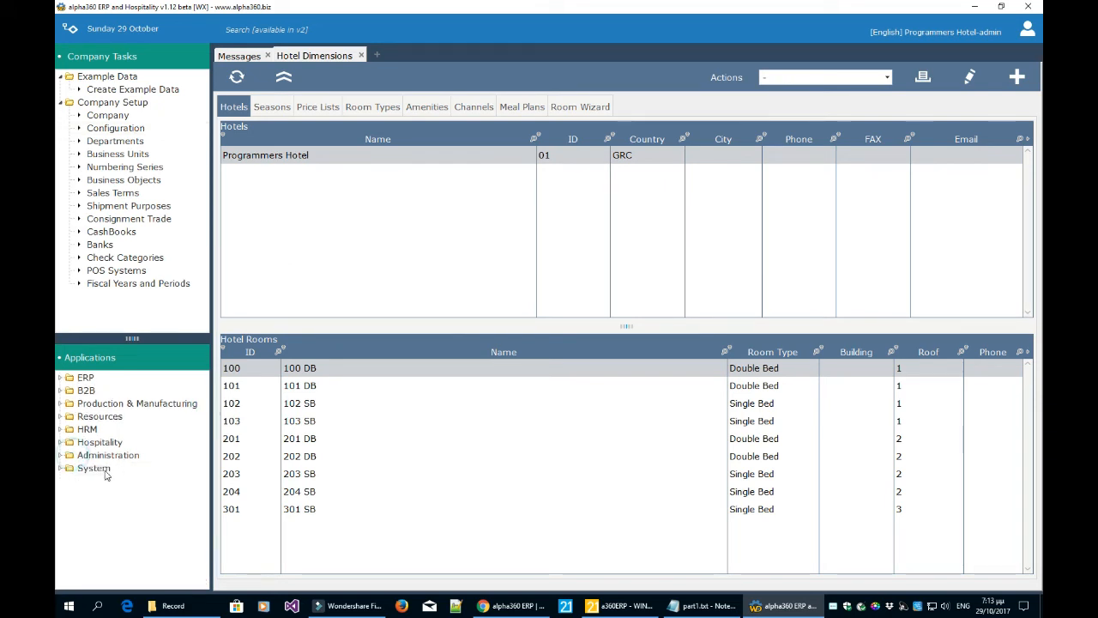
{"action": "left_click", "coordinate": [61, 454]}
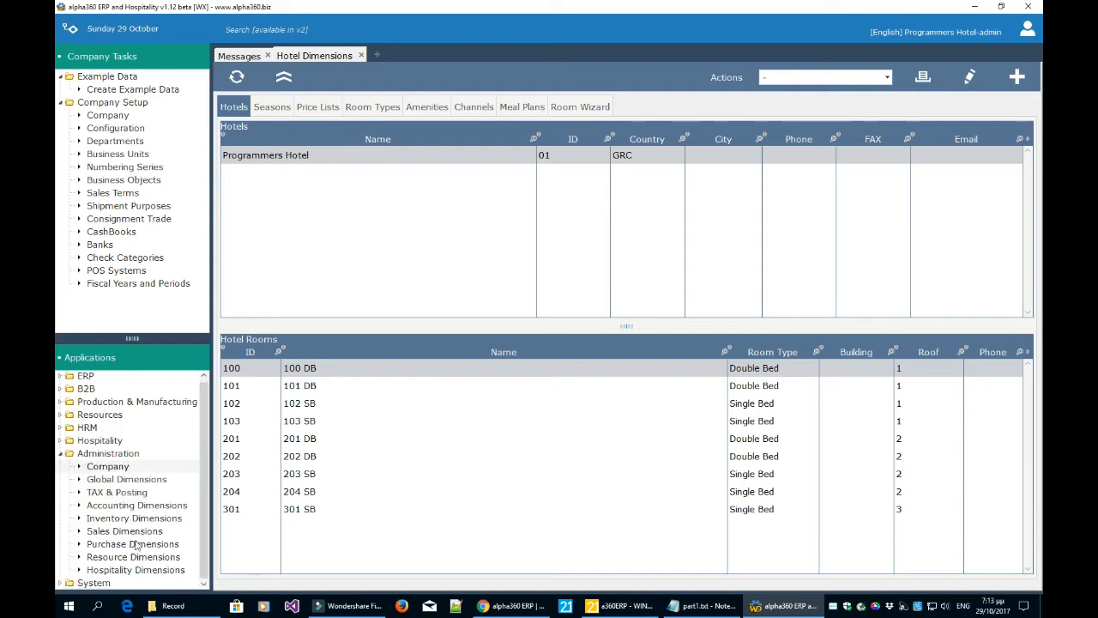
{"action": "left_click", "coordinate": [144, 571]}
{"action": "left_click", "coordinate": [141, 103]}
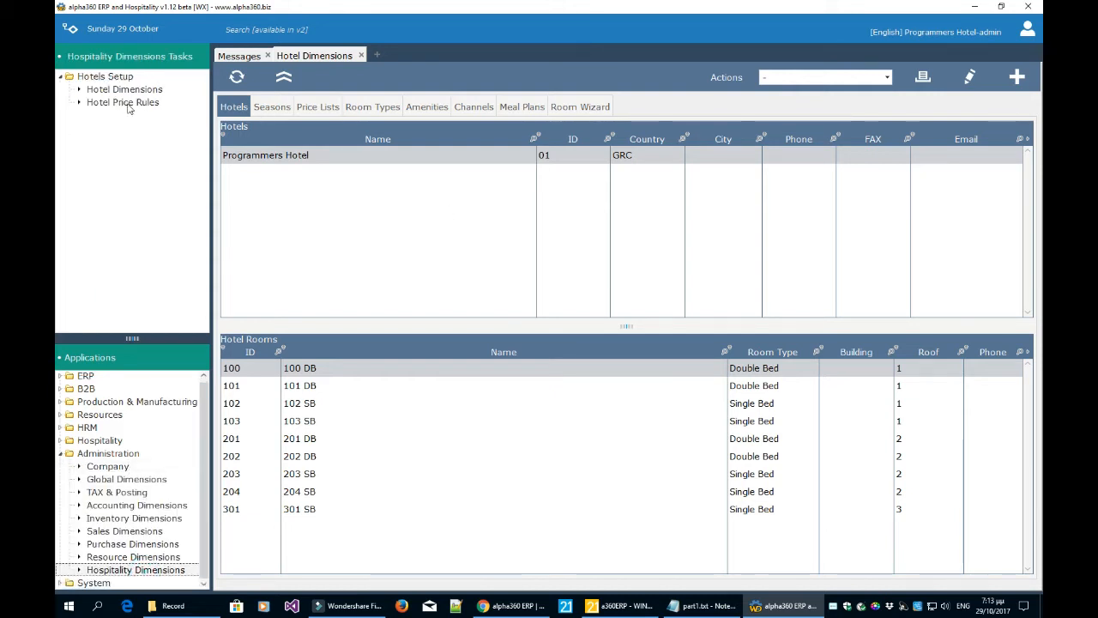
{"action": "left_click", "coordinate": [426, 78]}
{"action": "left_click", "coordinate": [418, 93]}
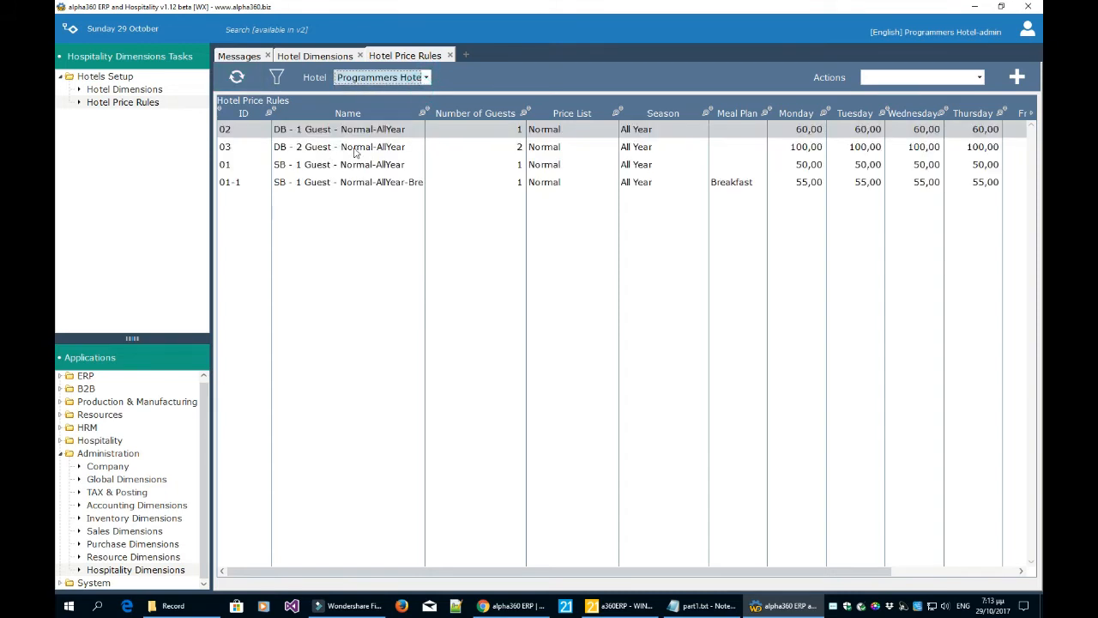
Step: Widen the Name column to show full rule names, and compare the double-bed and single-bed price rules
{"action": "left_click", "coordinate": [356, 148]}
{"action": "left_click_drag", "start_coordinate": [425, 178], "coordinate": [495, 167]}
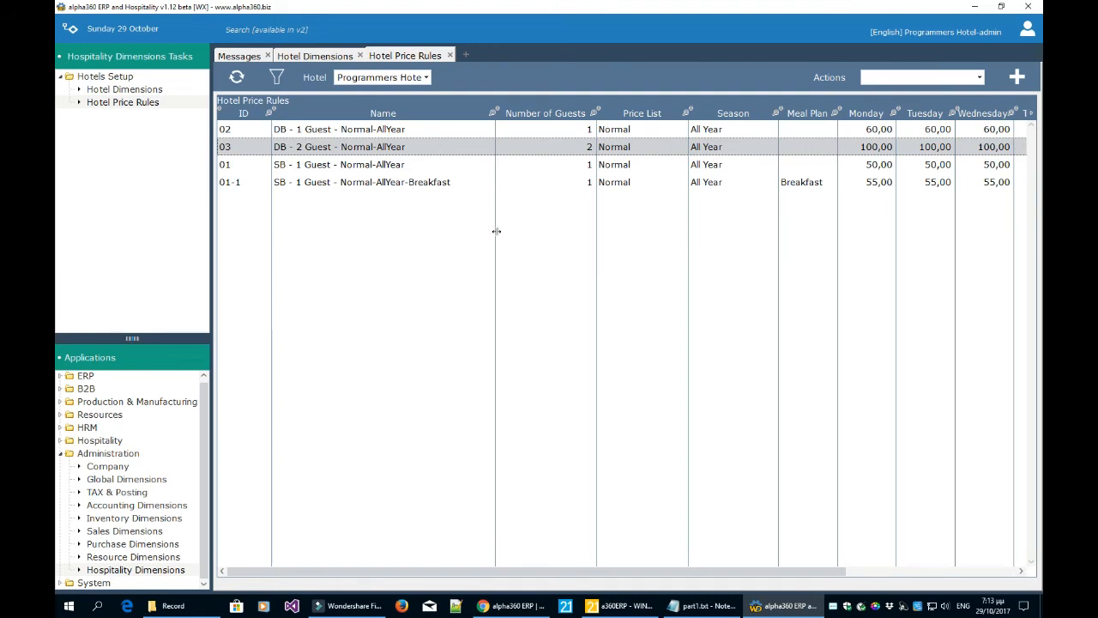
{"action": "left_click", "coordinate": [438, 148]}
{"action": "left_click", "coordinate": [441, 131]}
{"action": "left_click", "coordinate": [431, 145]}
{"action": "left_click", "coordinate": [423, 163]}
{"action": "left_click", "coordinate": [426, 152]}
{"action": "left_click", "coordinate": [425, 134]}
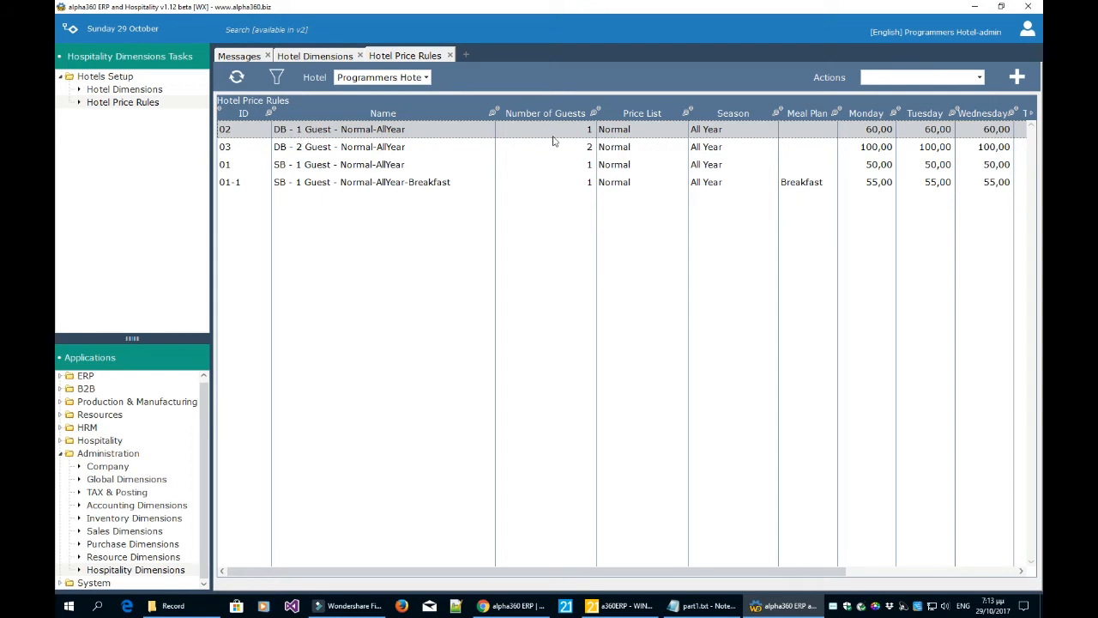
Step: Open the DB - 1 Guest price rule for editing, examine its general settings and daily, weekly and monthly prices, and close it without saving
{"action": "left_click", "coordinate": [979, 79]}
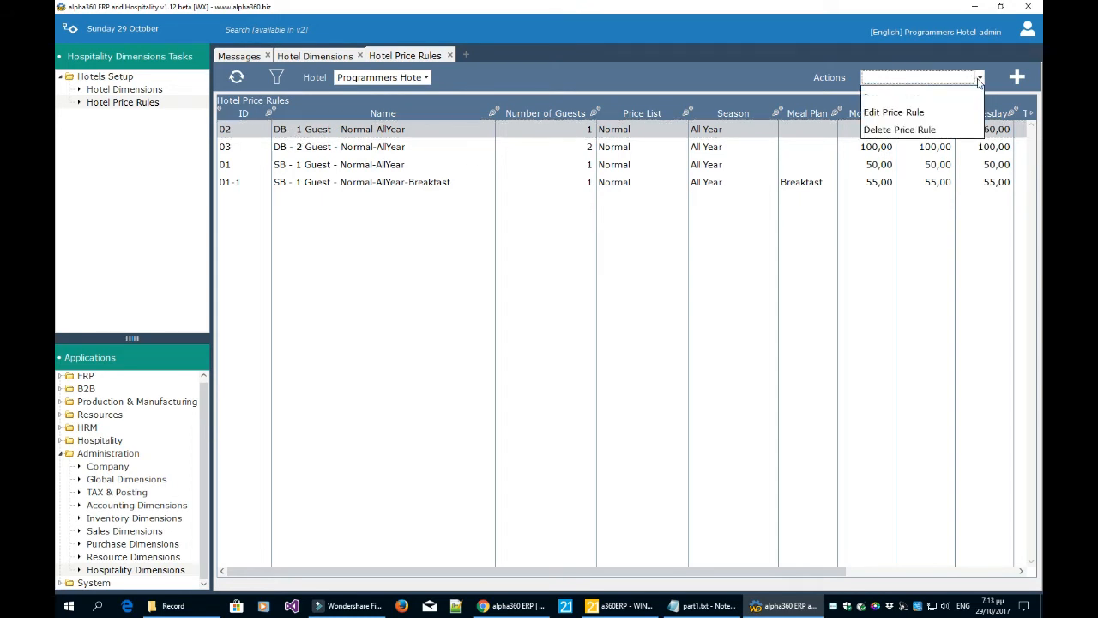
{"action": "left_click", "coordinate": [937, 112]}
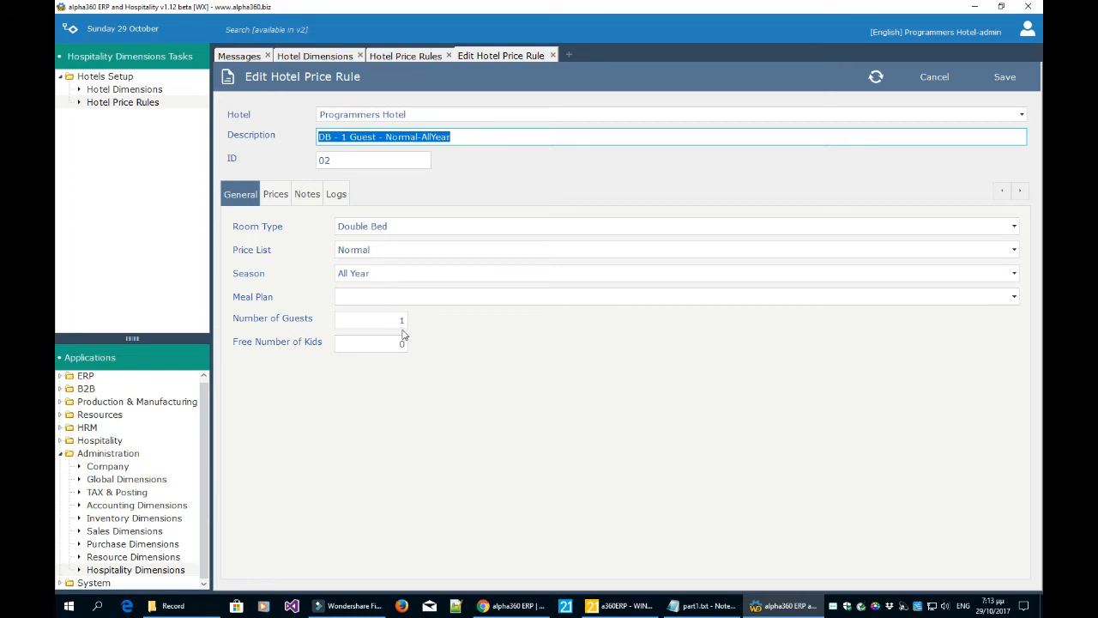
{"action": "left_click", "coordinate": [276, 194]}
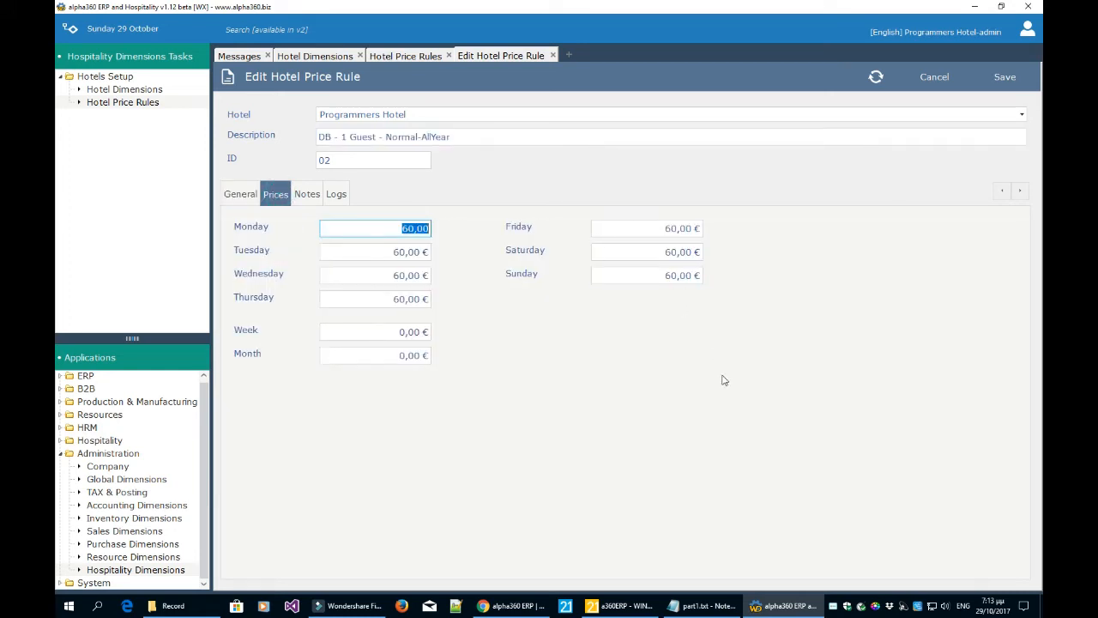
{"action": "left_click", "coordinate": [409, 250]}
{"action": "left_click", "coordinate": [411, 274]}
{"action": "left_click", "coordinate": [403, 295]}
{"action": "left_click", "coordinate": [405, 275]}
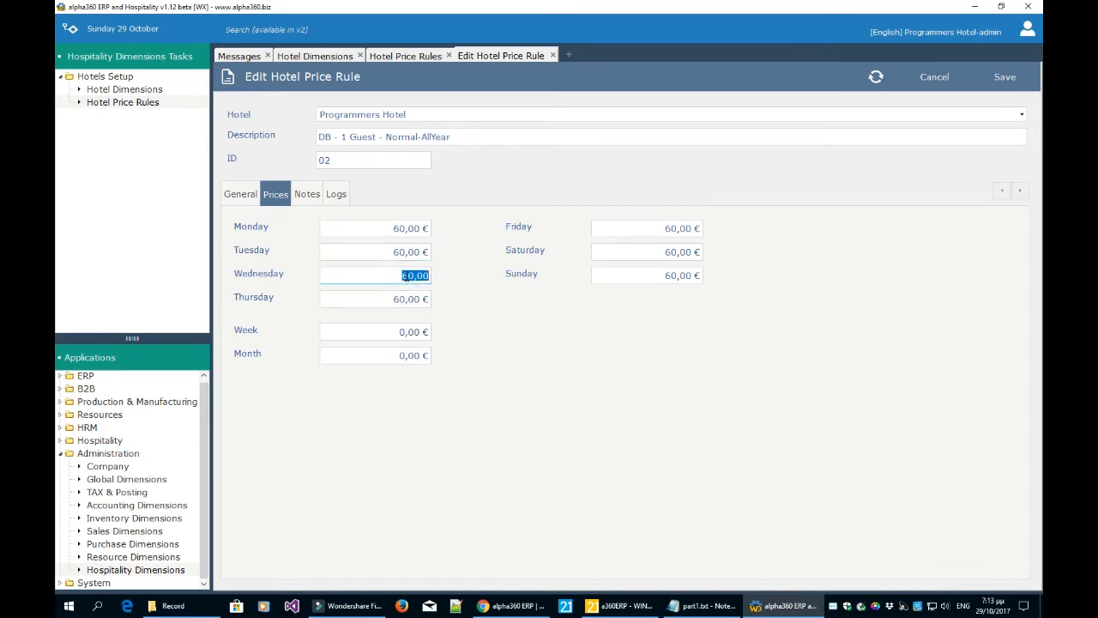
{"action": "left_click", "coordinate": [409, 251]}
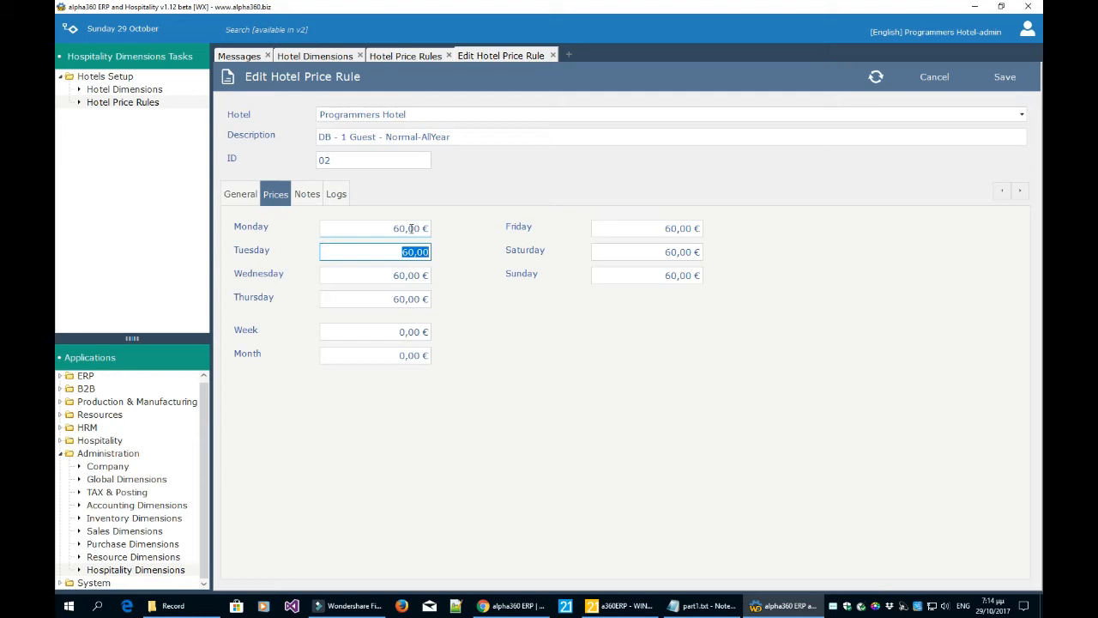
{"action": "left_click", "coordinate": [411, 228]}
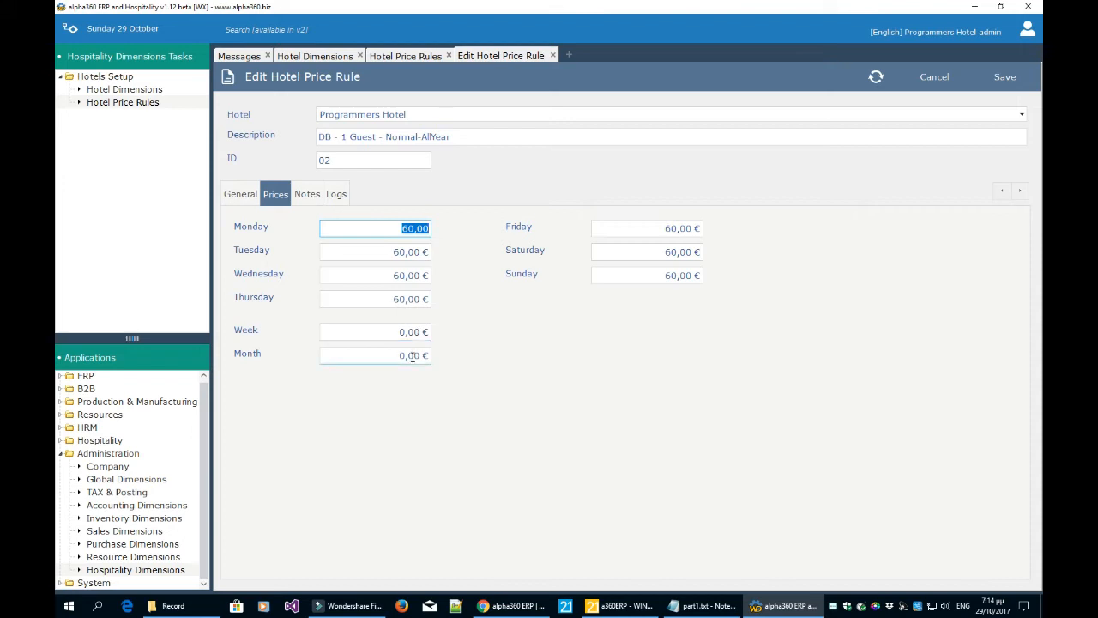
{"action": "left_click", "coordinate": [238, 195]}
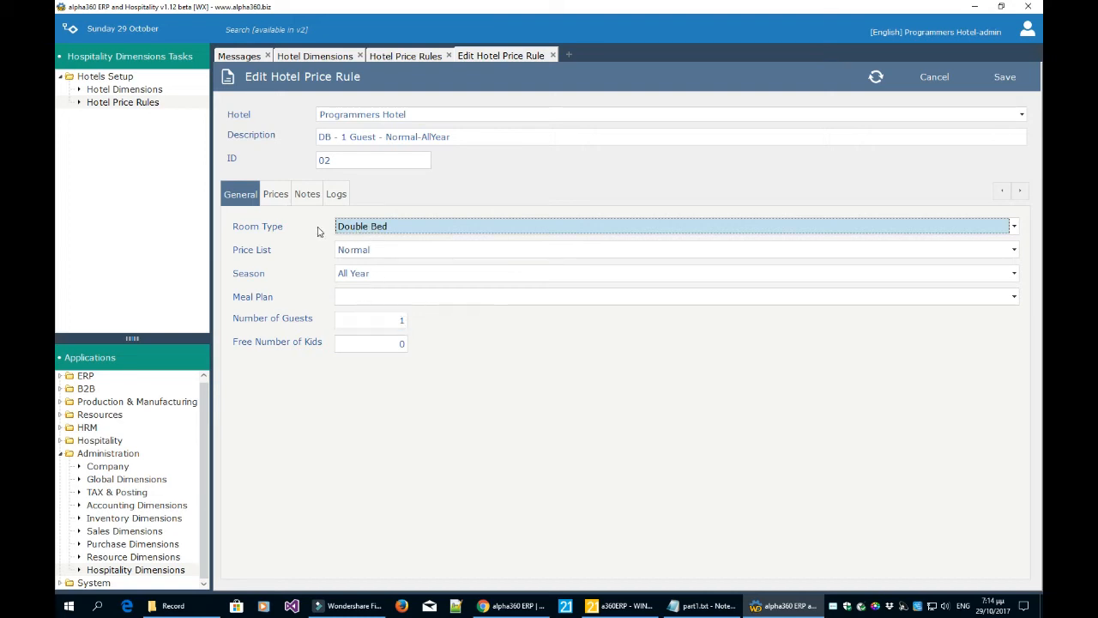
{"action": "left_click", "coordinate": [278, 195]}
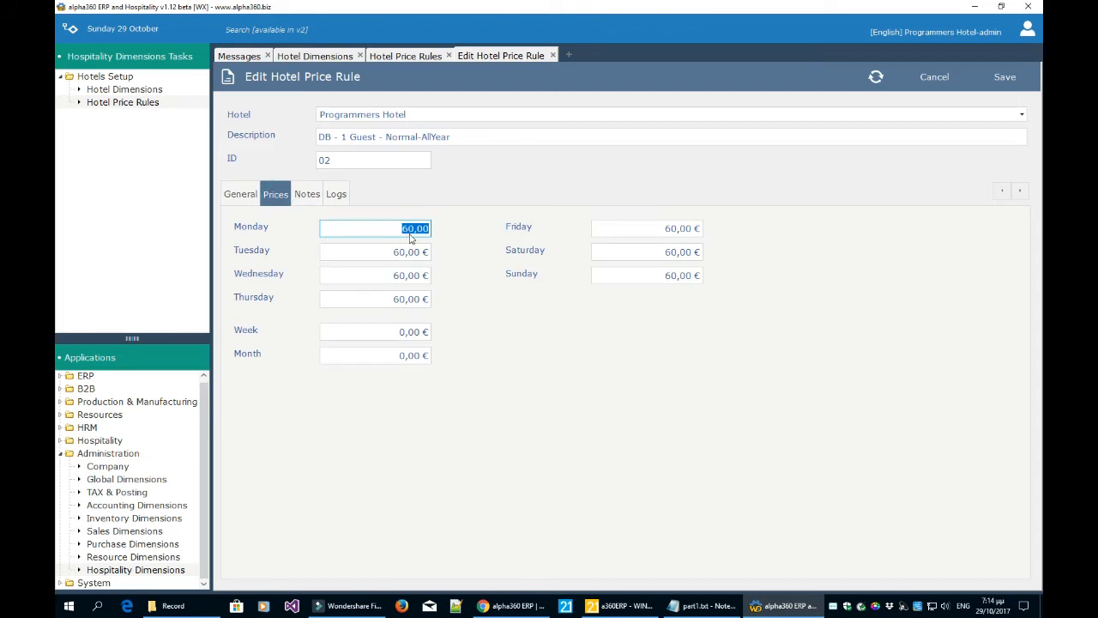
{"action": "left_click", "coordinate": [934, 76]}
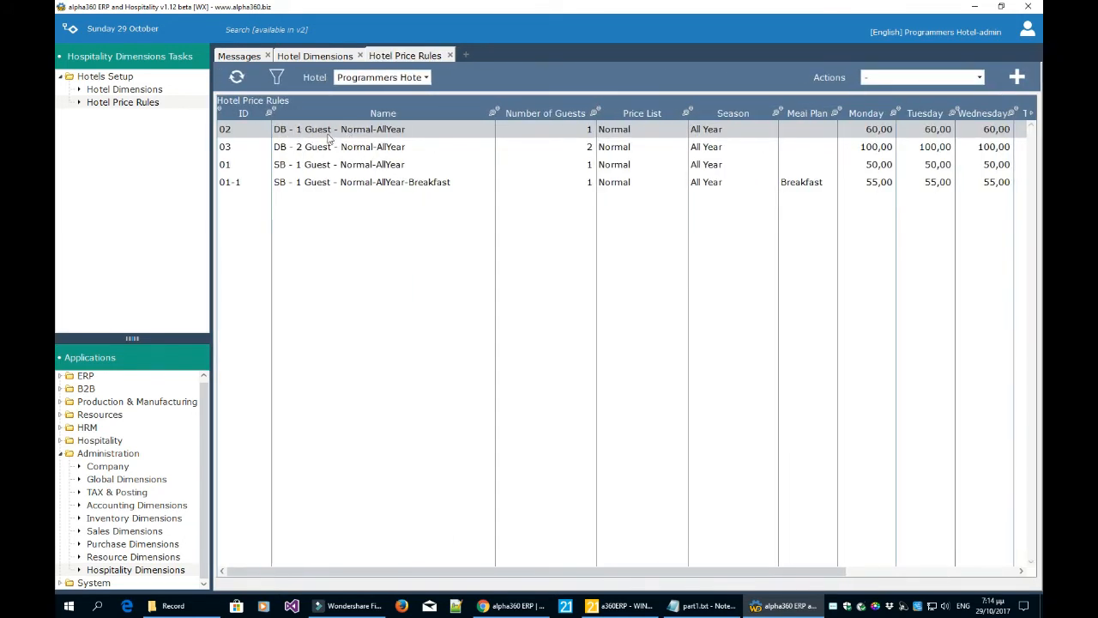
Step: Examine the DB - 2 Guest price rule's number of guests and prices, cancel the edit, and compare it with the single-bed rule
{"action": "left_click", "coordinate": [322, 148]}
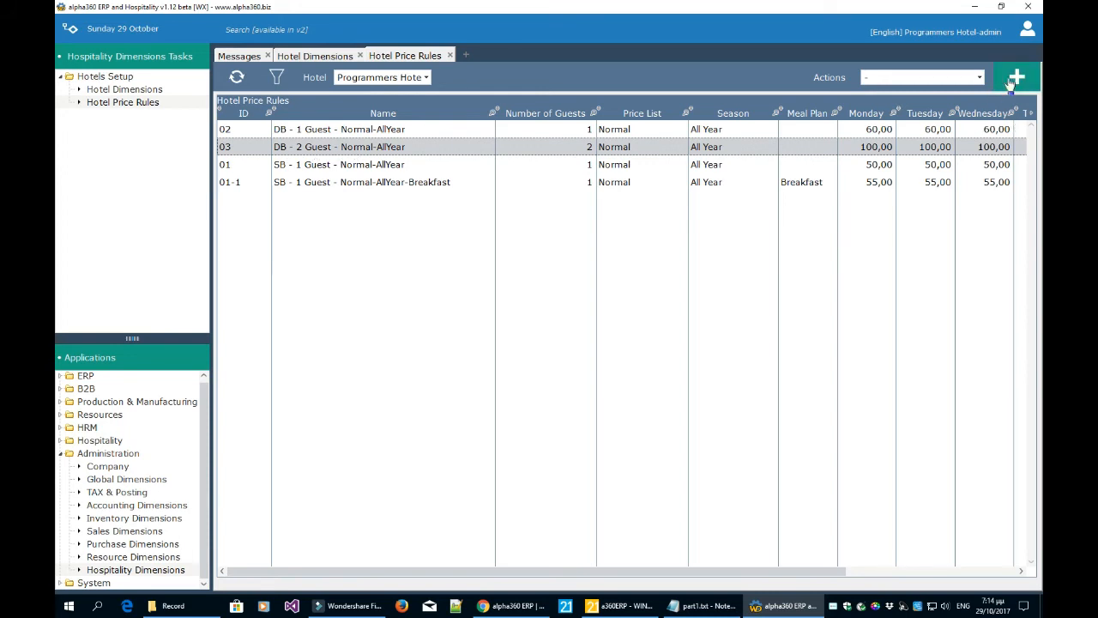
{"action": "left_click", "coordinate": [974, 77]}
{"action": "left_click", "coordinate": [955, 118]}
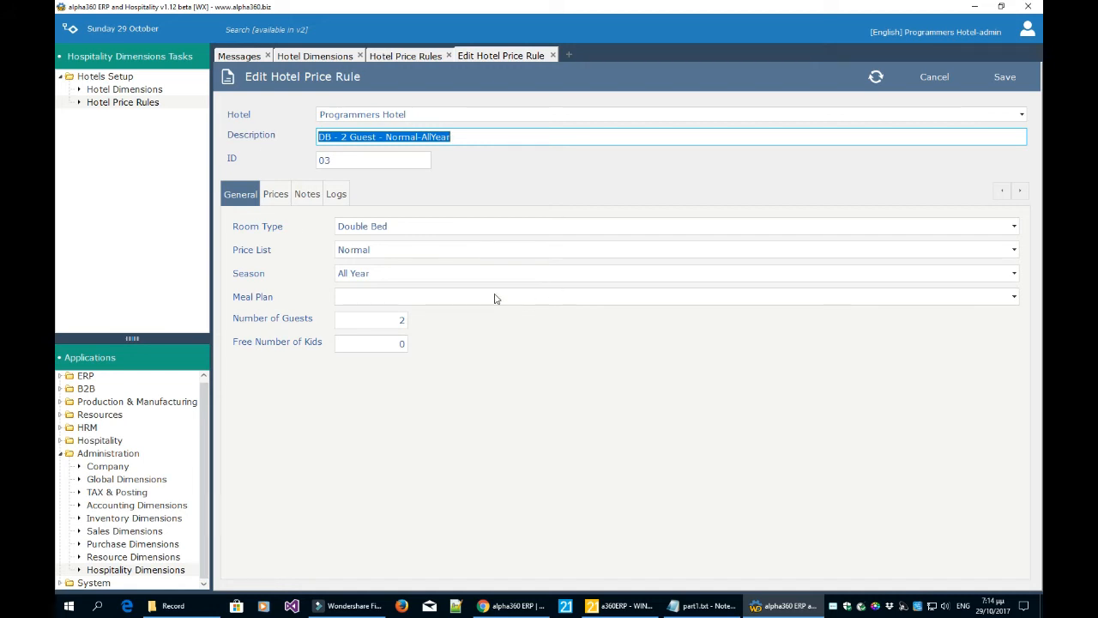
{"action": "left_click", "coordinate": [399, 321]}
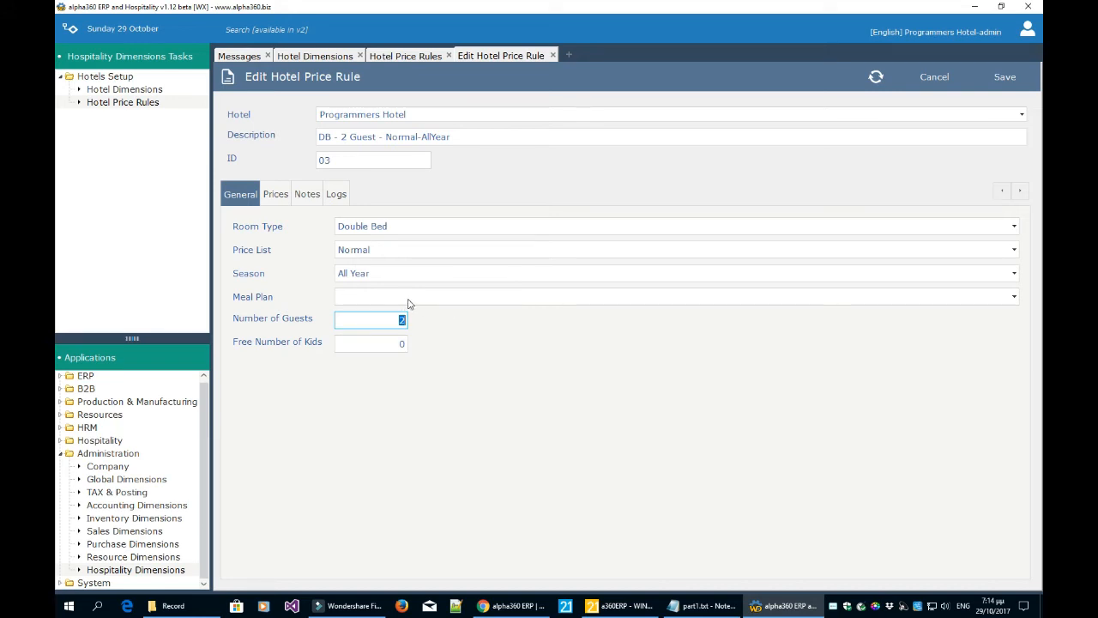
{"action": "left_click", "coordinate": [276, 194]}
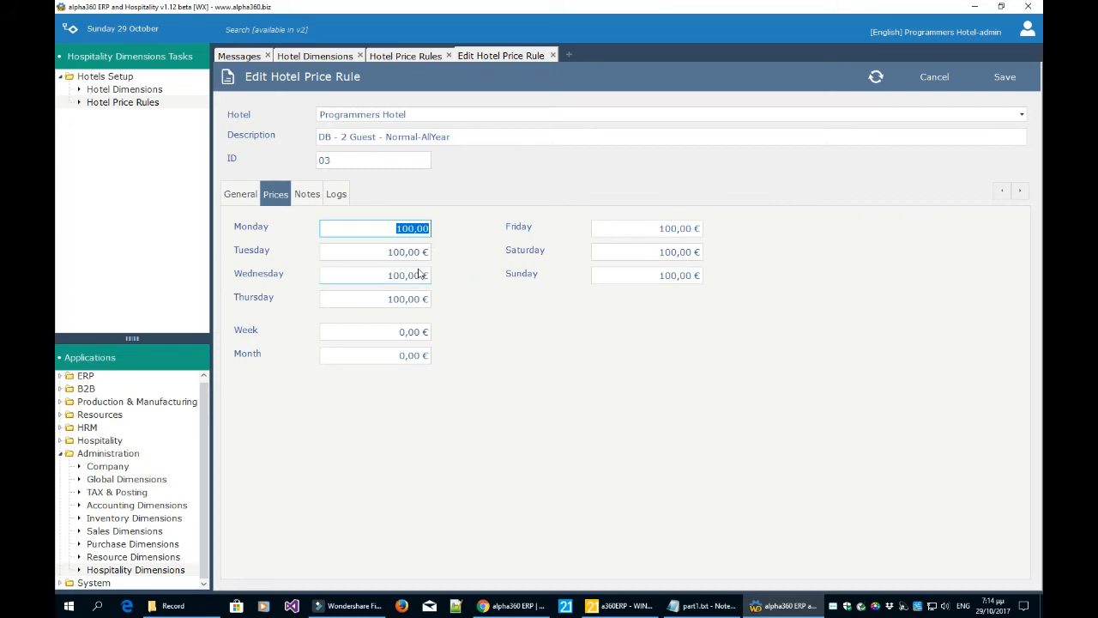
{"action": "left_click", "coordinate": [934, 76]}
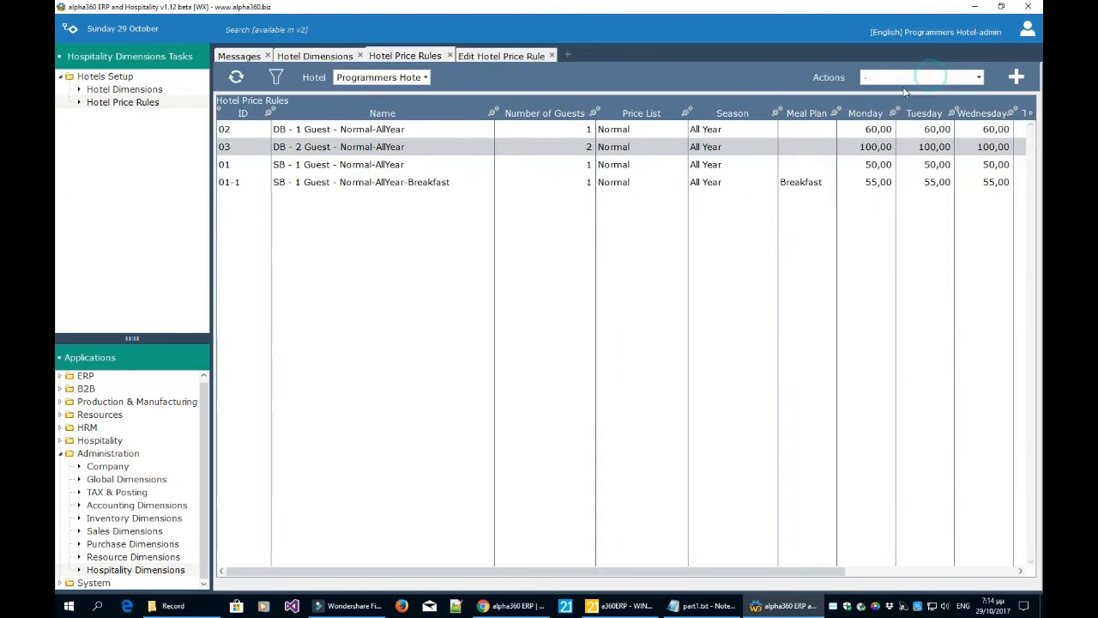
{"action": "left_click", "coordinate": [547, 166]}
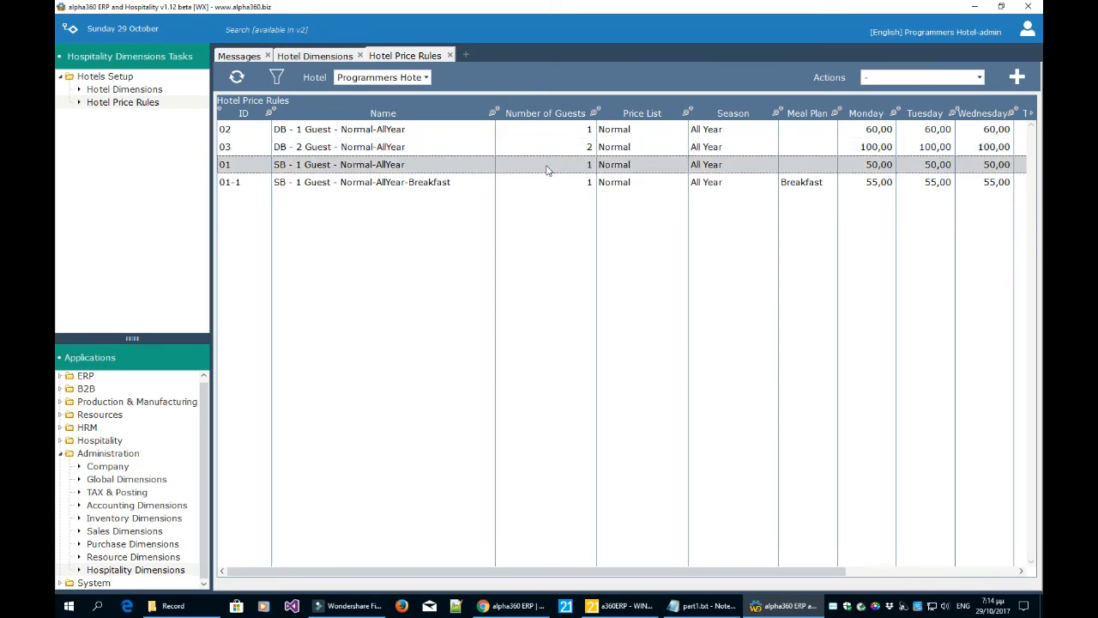
{"action": "left_click", "coordinate": [555, 149]}
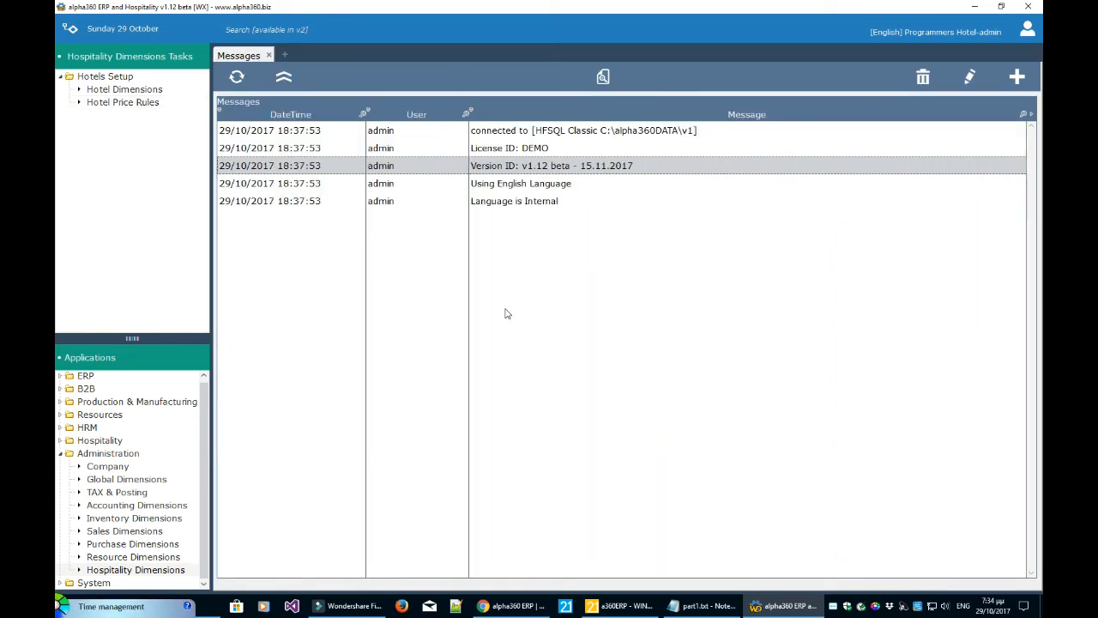
Step: Open the Hotel Plan from the Hospitality application's Hotels tasks and choose Programmers Hotel
{"action": "left_click", "coordinate": [62, 457]}
{"action": "left_click", "coordinate": [61, 441]}
{"action": "left_click", "coordinate": [109, 452]}
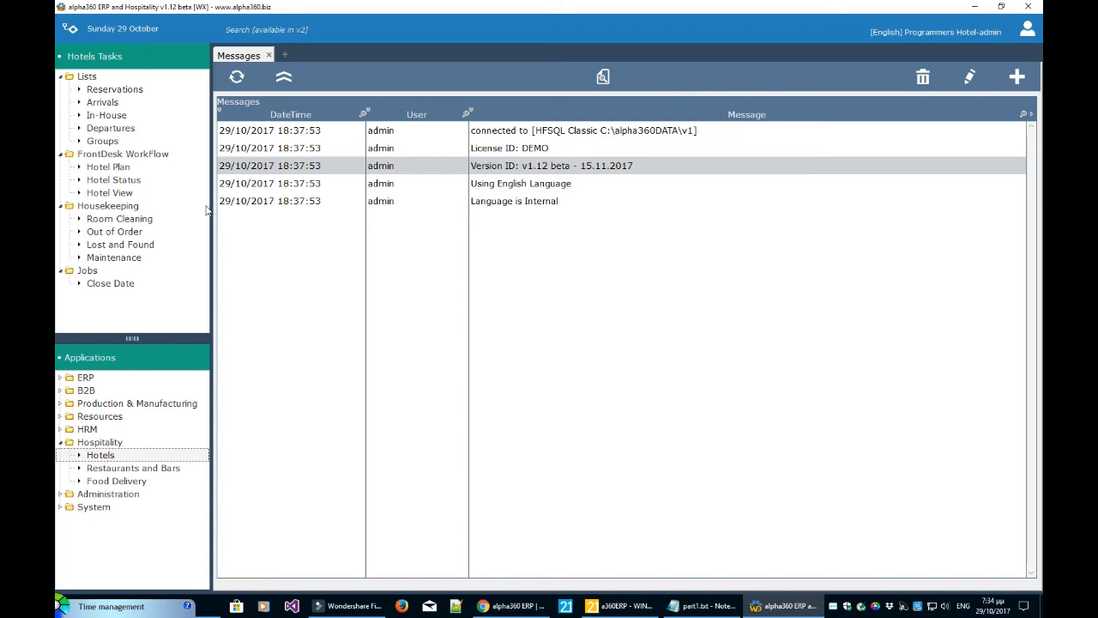
{"action": "left_click", "coordinate": [125, 168]}
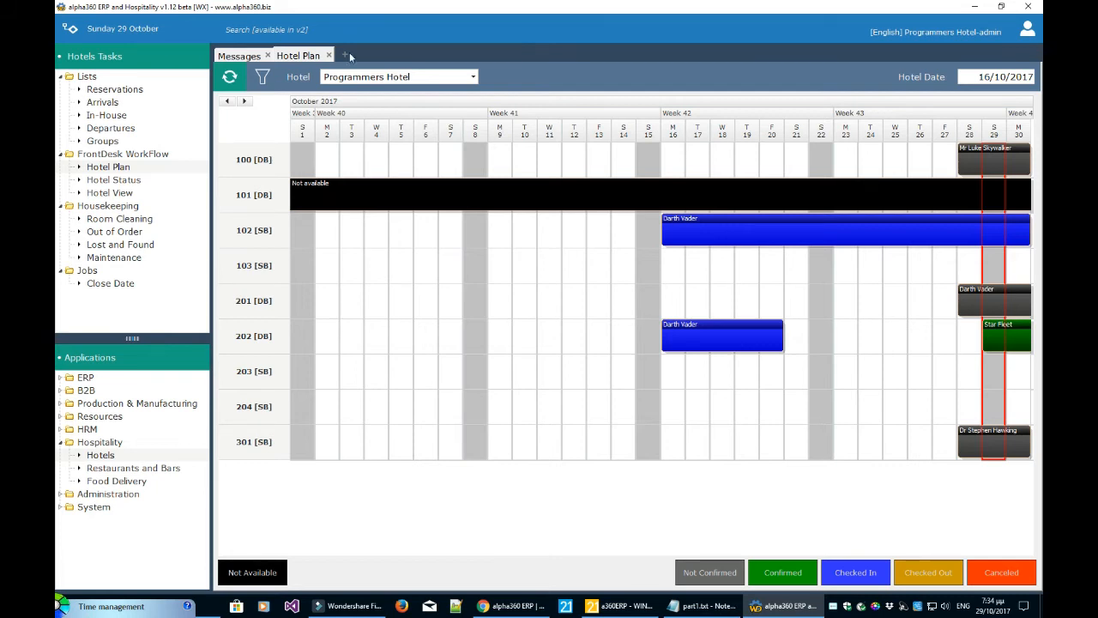
{"action": "left_click", "coordinate": [363, 77]}
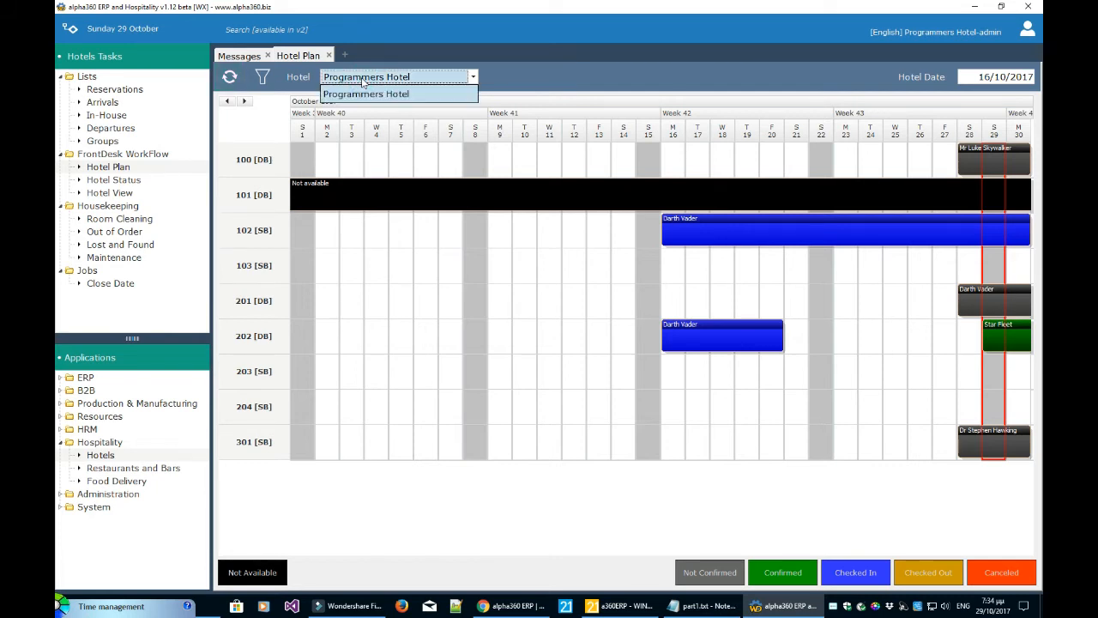
{"action": "left_click", "coordinate": [377, 87]}
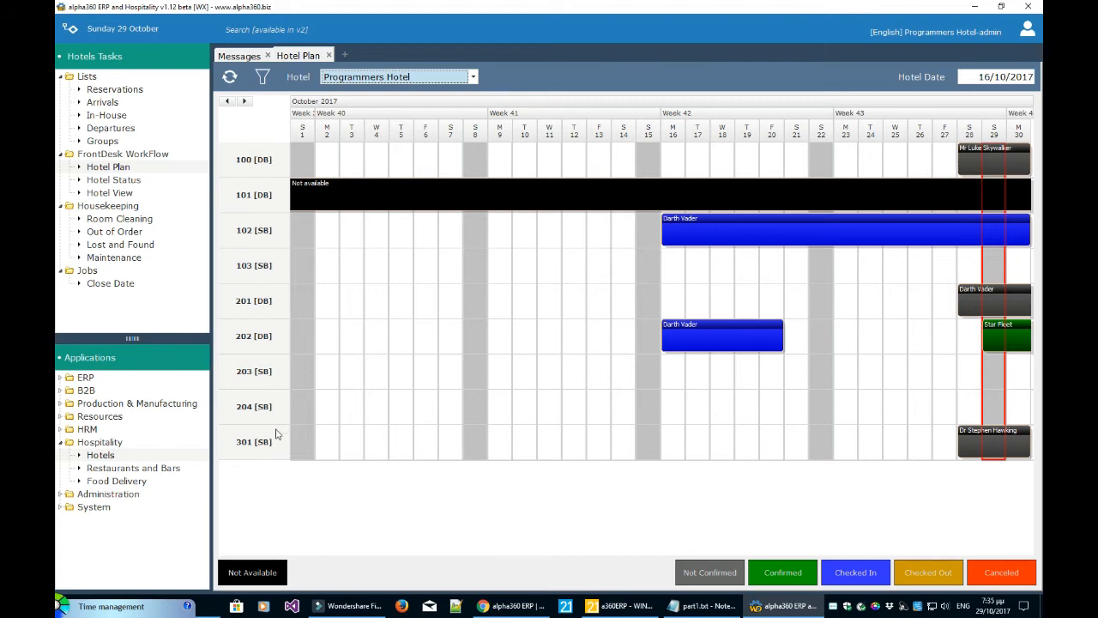
Step: Filter the hotel plan to the Single Bed room type and refresh it
{"action": "left_click", "coordinate": [261, 82]}
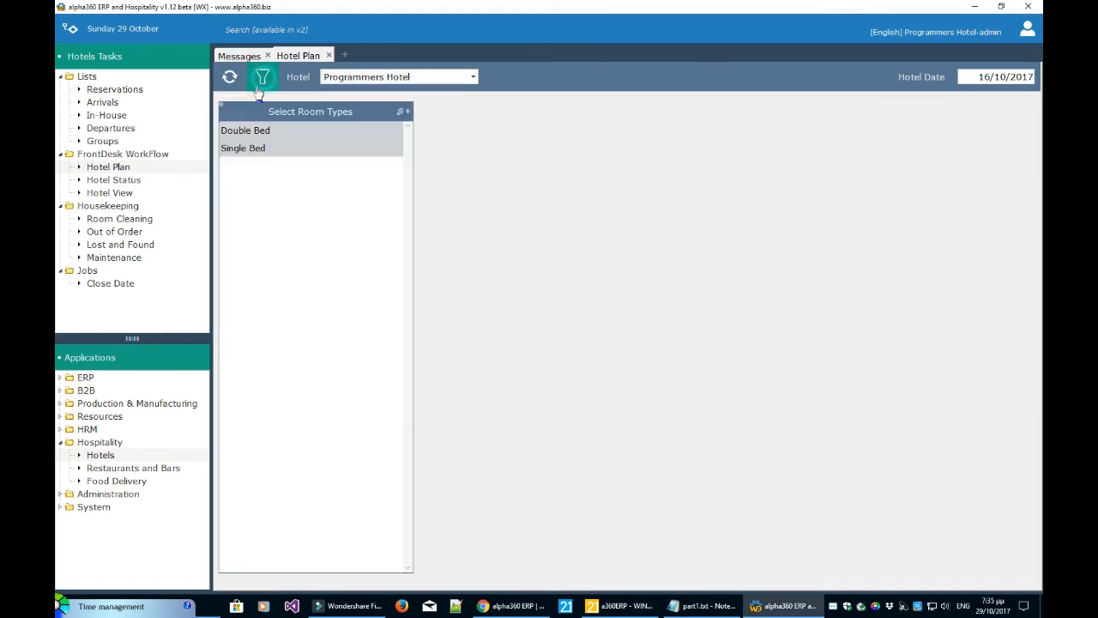
{"action": "left_click", "coordinate": [260, 151]}
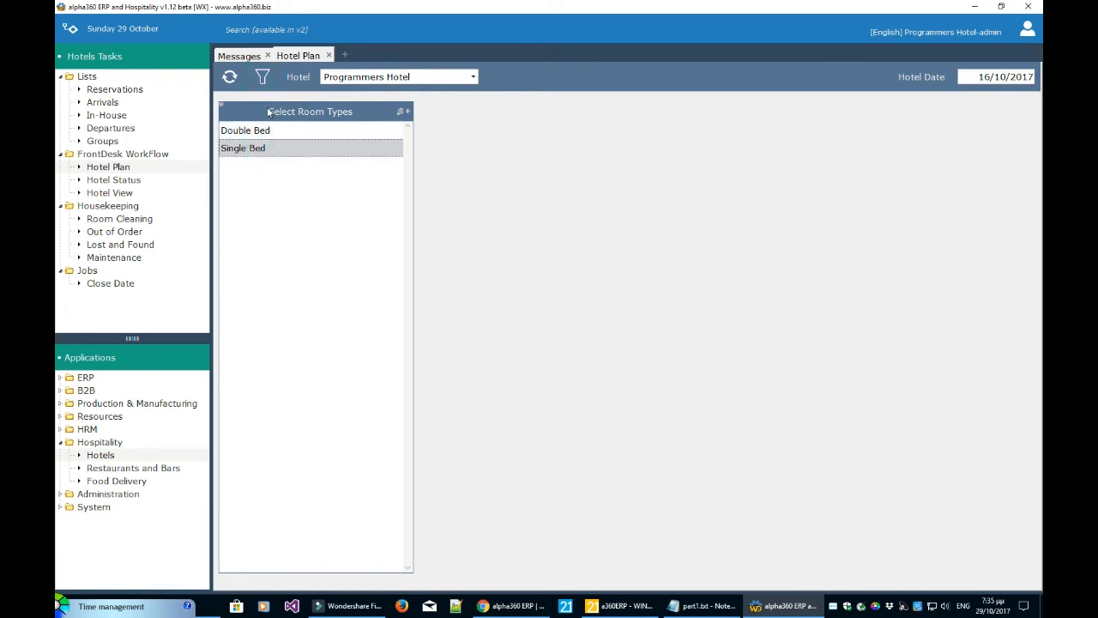
{"action": "left_click", "coordinate": [230, 80]}
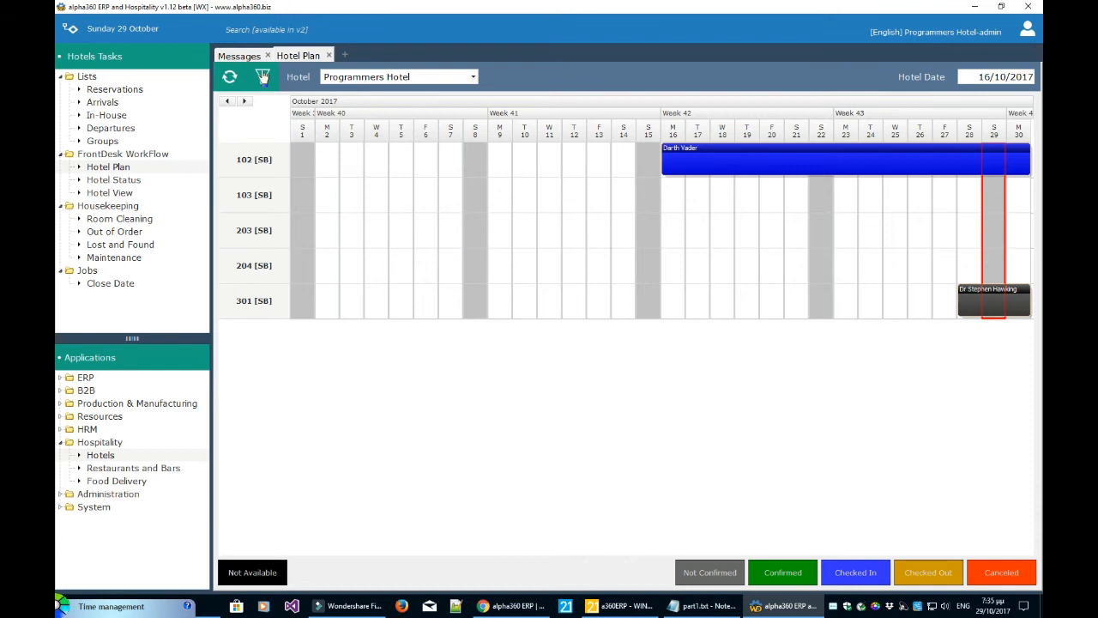
Step: Filter the hotel plan to the Double Bed room type and refresh it
{"action": "left_click", "coordinate": [260, 77]}
{"action": "left_click", "coordinate": [254, 133]}
{"action": "left_click", "coordinate": [230, 79]}
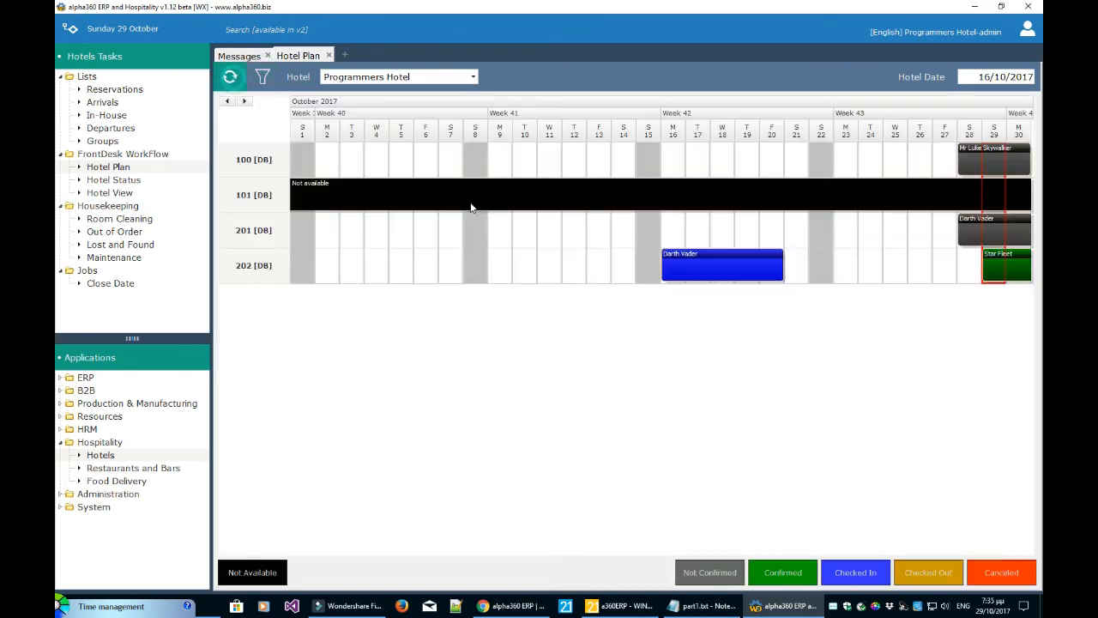
Step: Filter the hotel plan to both the Double Bed and Single Bed room types and refresh it
{"action": "left_click", "coordinate": [262, 77]}
{"action": "left_click", "coordinate": [257, 149]}
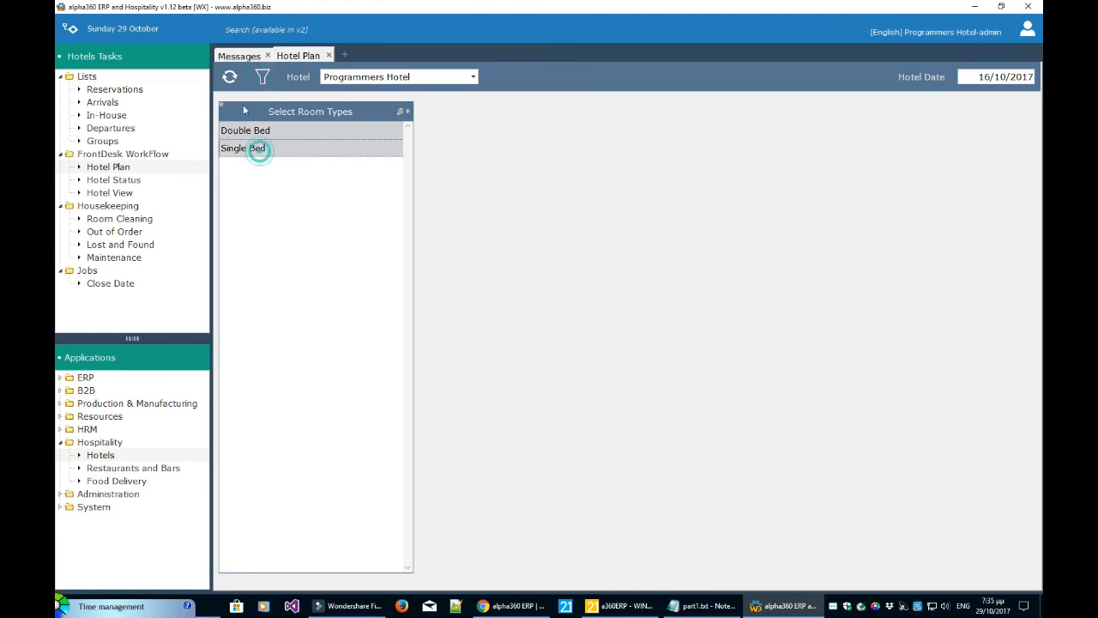
{"action": "left_click", "coordinate": [229, 78]}
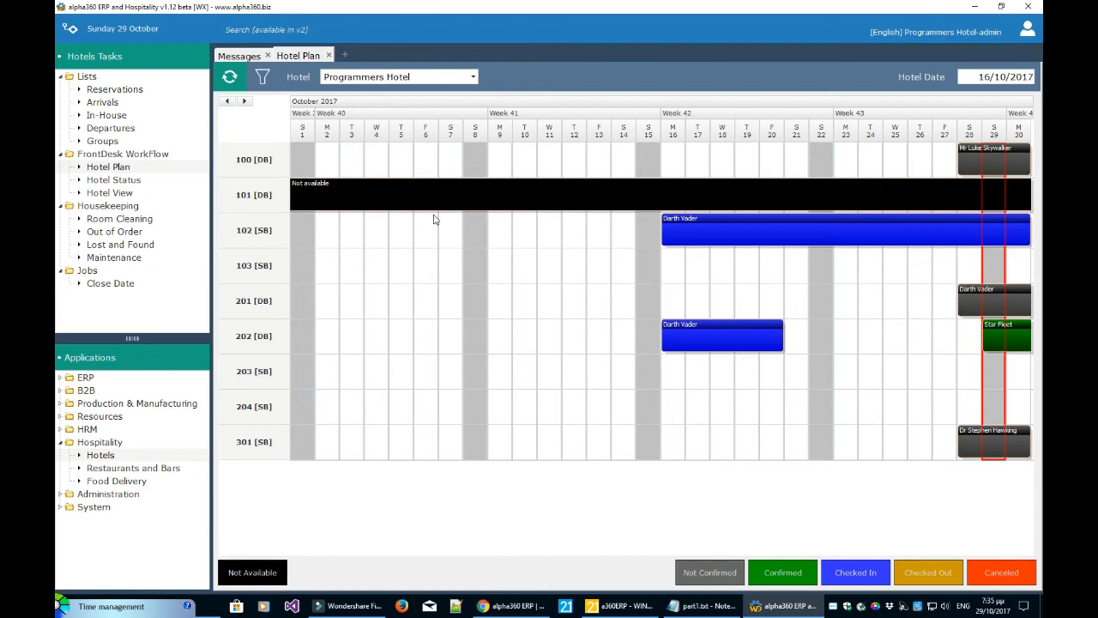
Step: Start a new reservation for room 204 from the hotel plan, covering the days 23 to 26 October 2017
{"action": "left_click", "coordinate": [846, 413]}
{"action": "left_click_drag", "start_coordinate": [848, 414], "coordinate": [914, 418]}
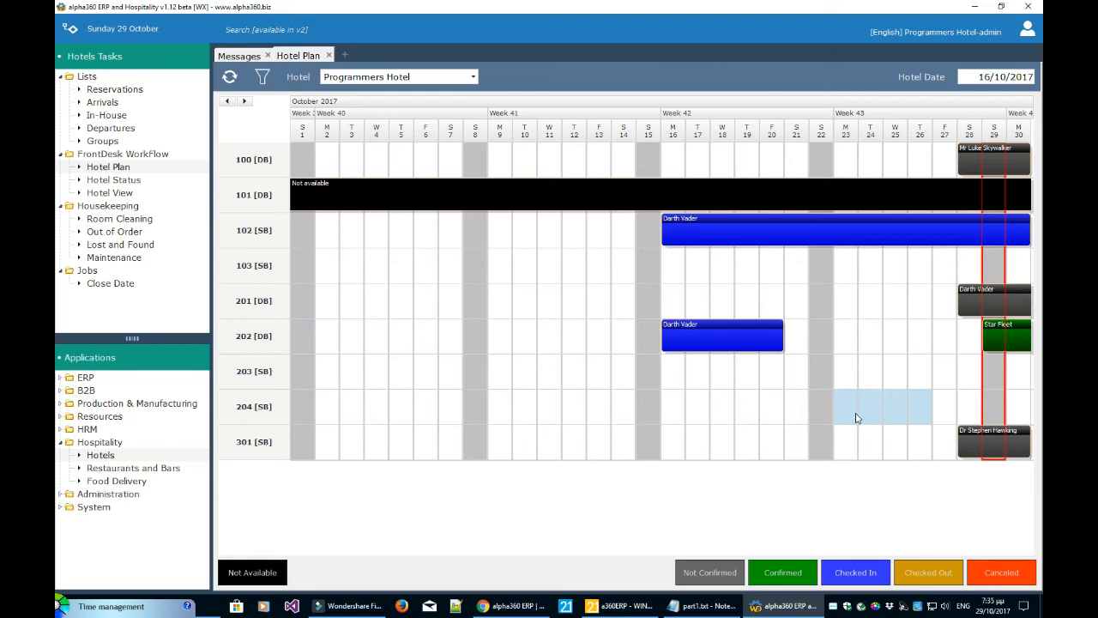
{"action": "right_click", "coordinate": [918, 406]}
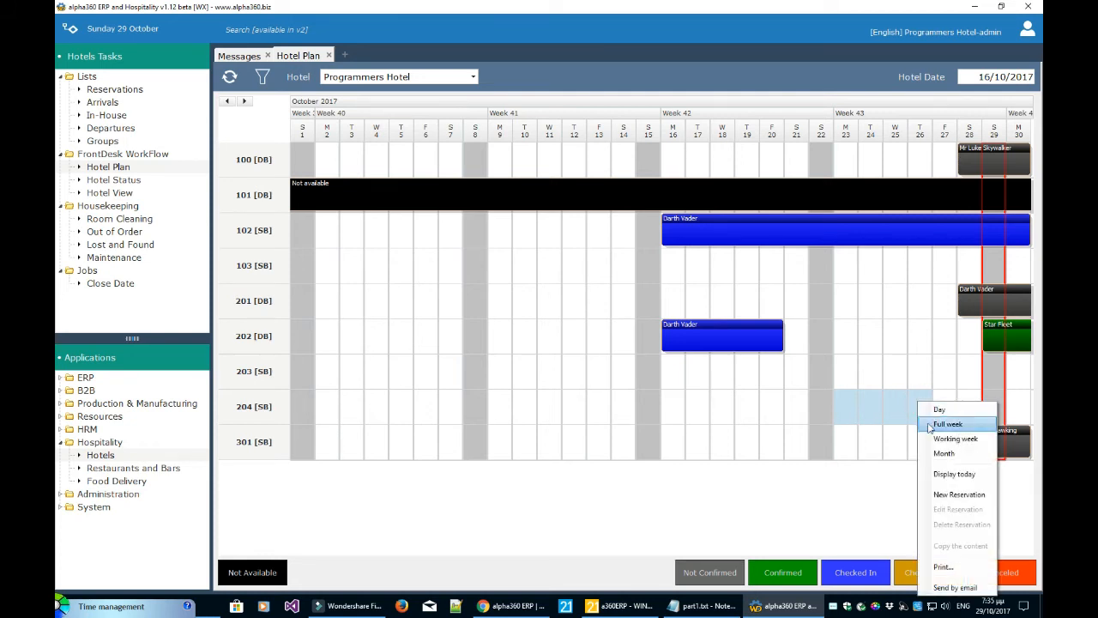
{"action": "left_click", "coordinate": [958, 495]}
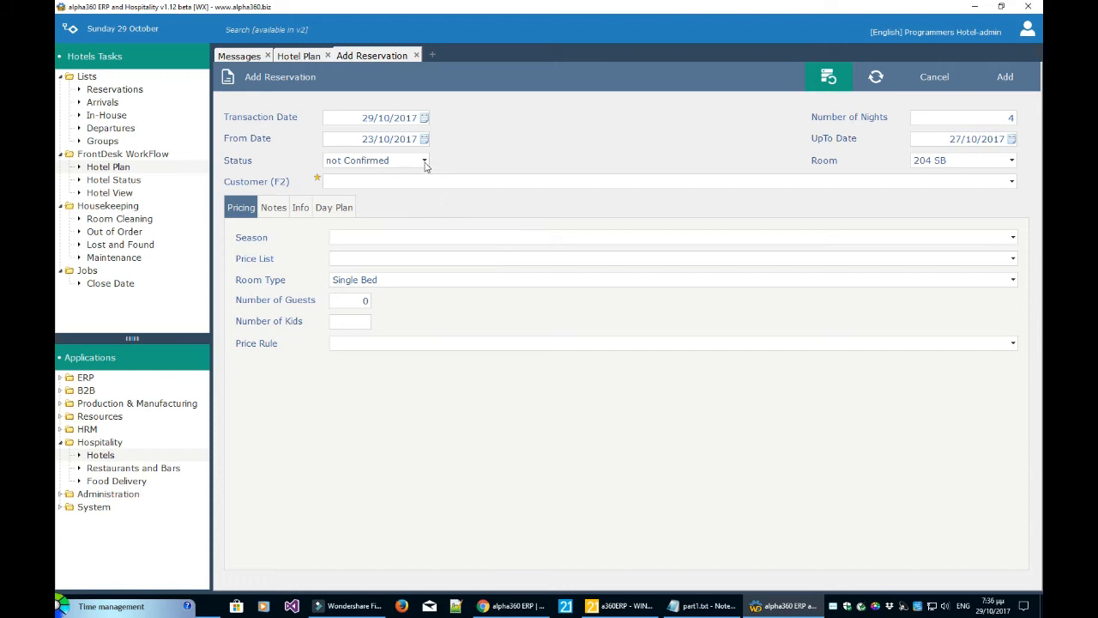
Step: Assign the first listed customer to the reservation and set its season to All Year and price list to Normal
{"action": "left_click", "coordinate": [365, 184]}
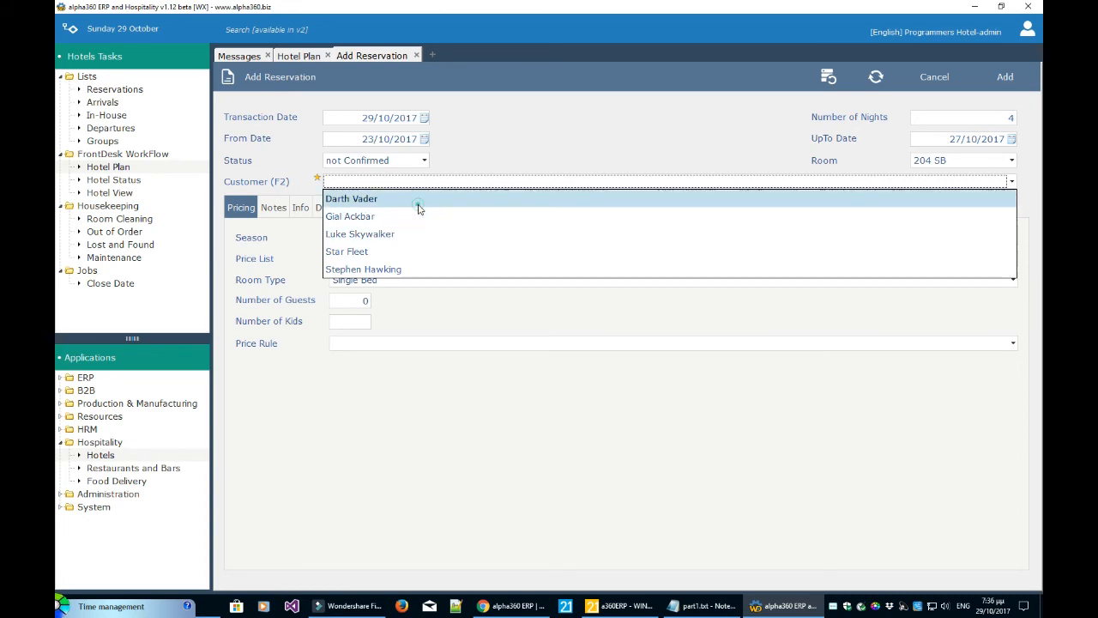
{"action": "left_click", "coordinate": [419, 202]}
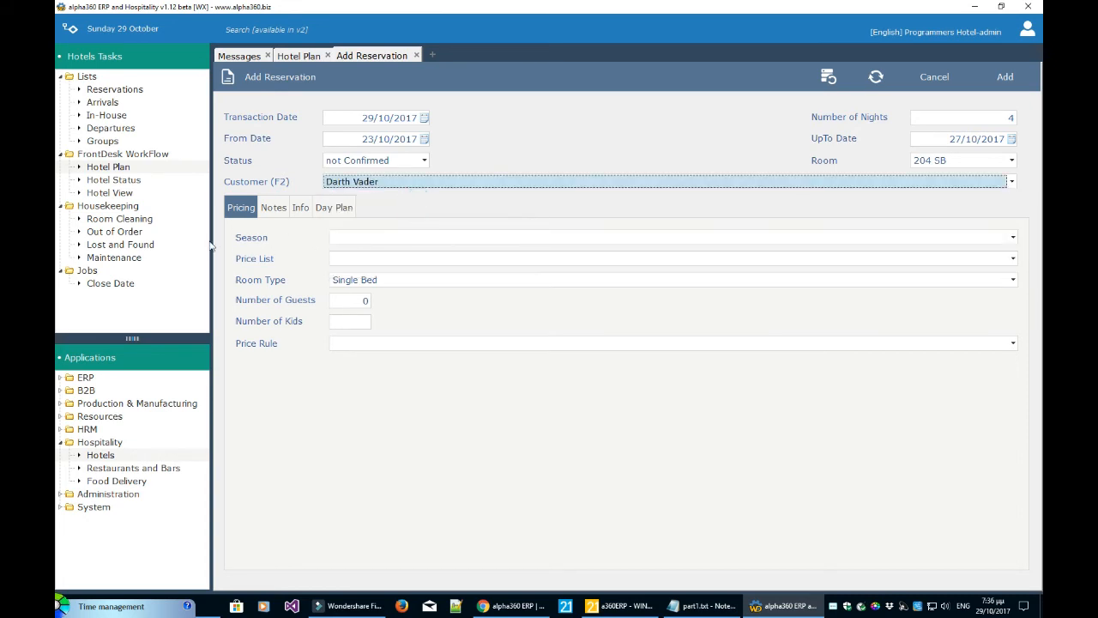
{"action": "left_click", "coordinate": [343, 238]}
{"action": "left_click", "coordinate": [350, 256]}
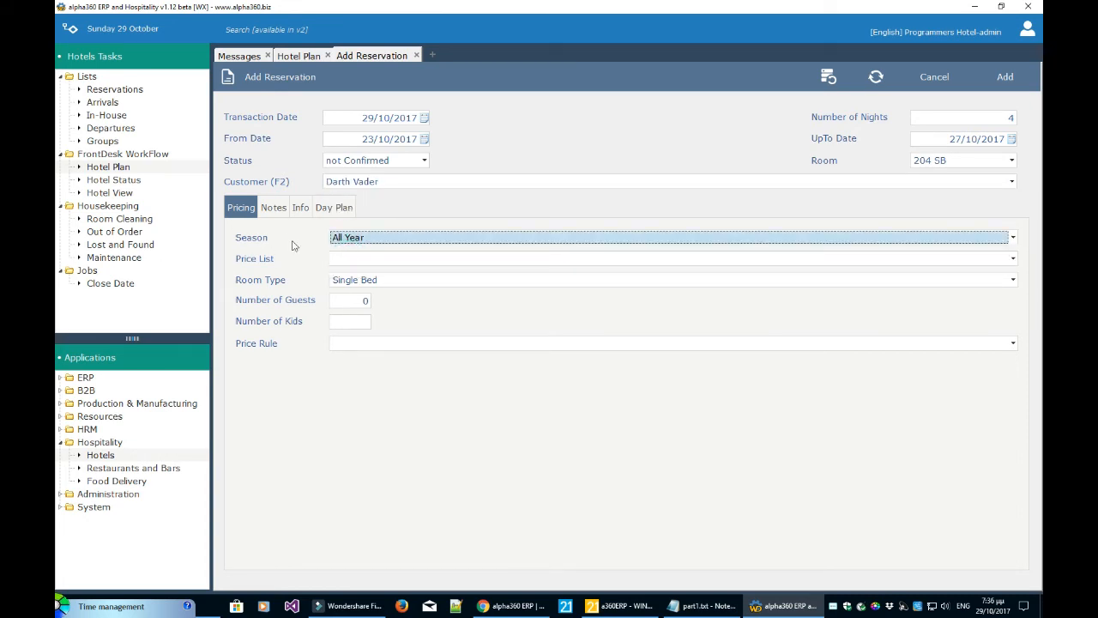
{"action": "left_click", "coordinate": [343, 258]}
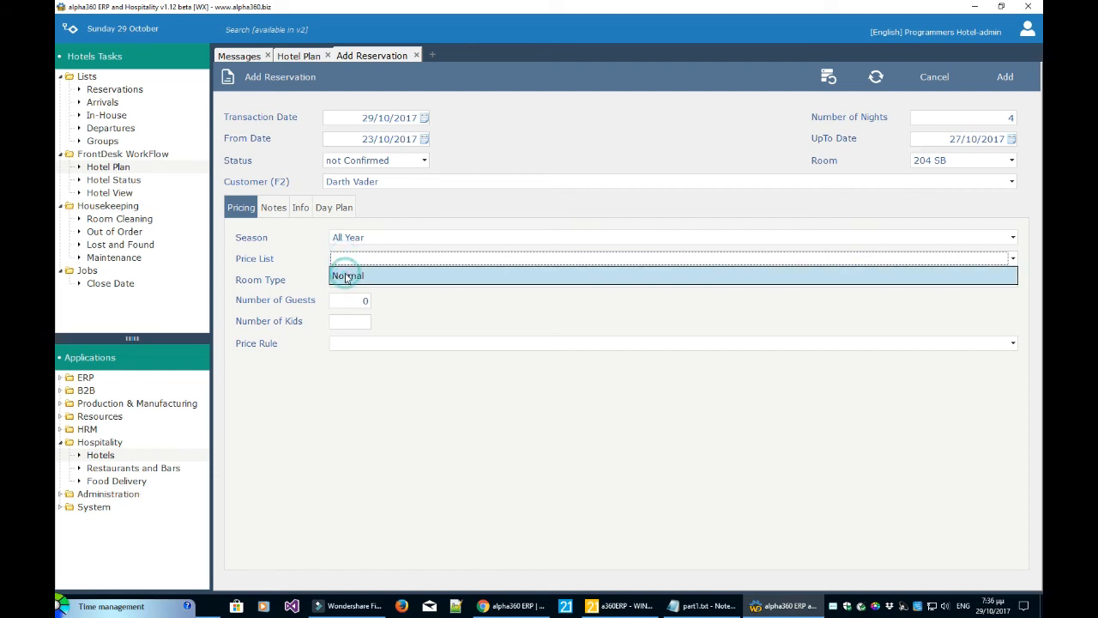
{"action": "left_click", "coordinate": [347, 276]}
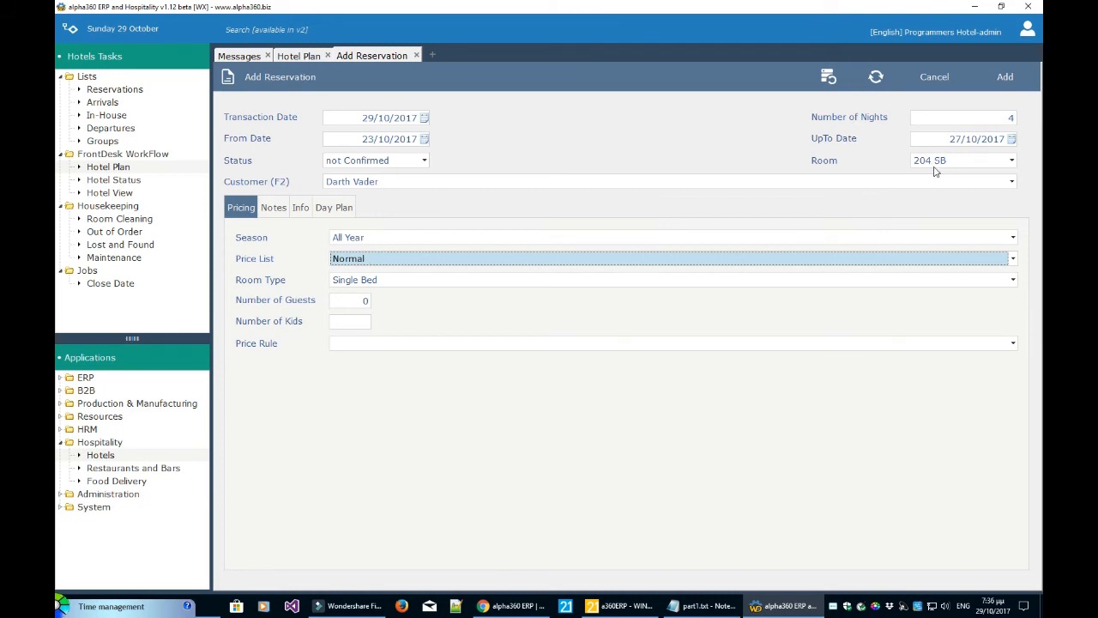
Step: Set the number of guests to 1, refresh the price rules and choose SB - 1 Guest - Normal-AllYear
{"action": "left_click", "coordinate": [367, 300]}
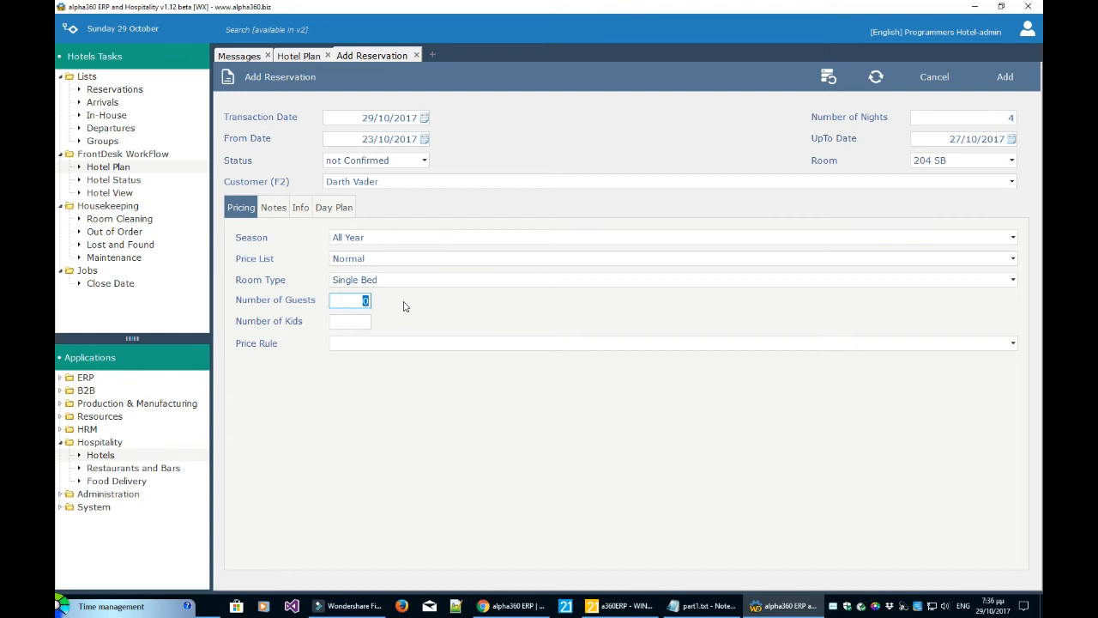
{"action": "type", "text": "1"}
{"action": "left_click", "coordinate": [640, 348]}
{"action": "left_click", "coordinate": [640, 348]}
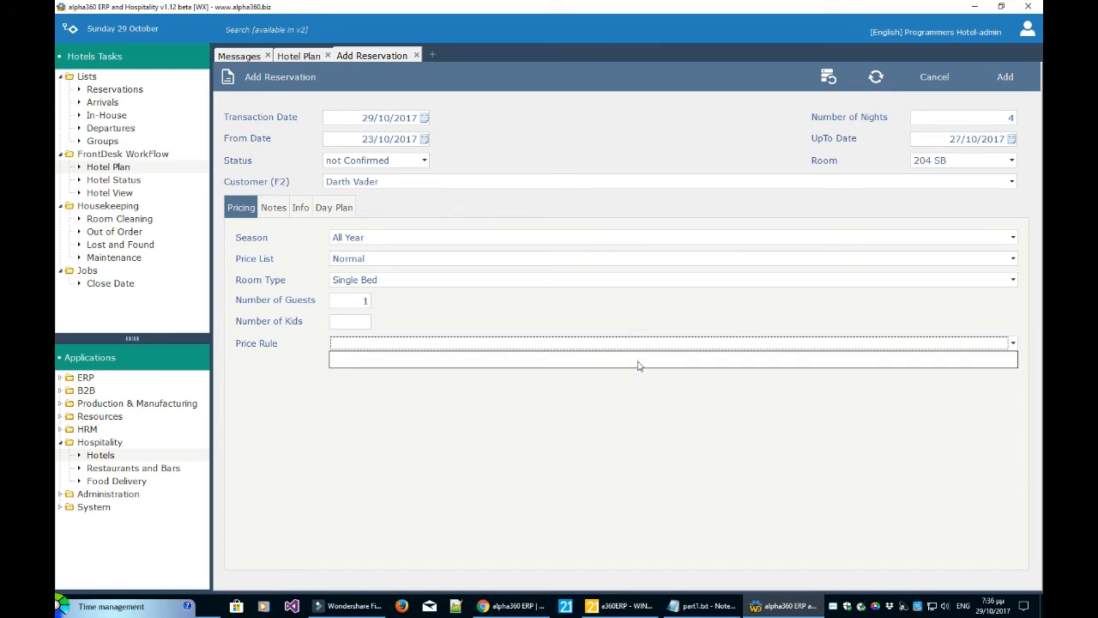
{"action": "left_click", "coordinate": [579, 317]}
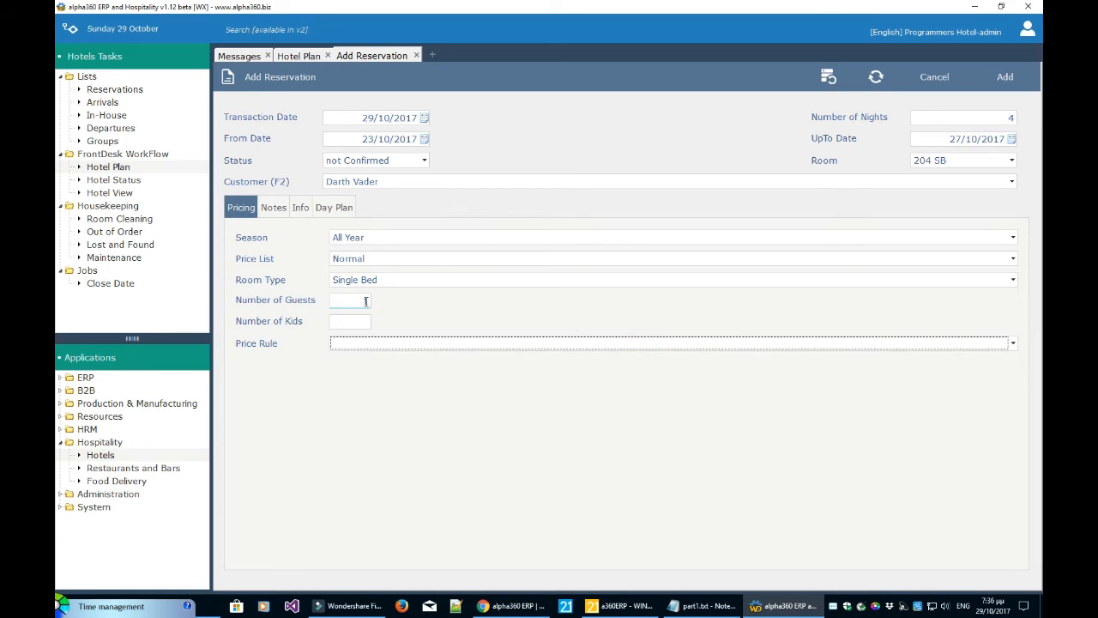
{"action": "type", "text": "1"}
{"action": "left_click", "coordinate": [827, 80]}
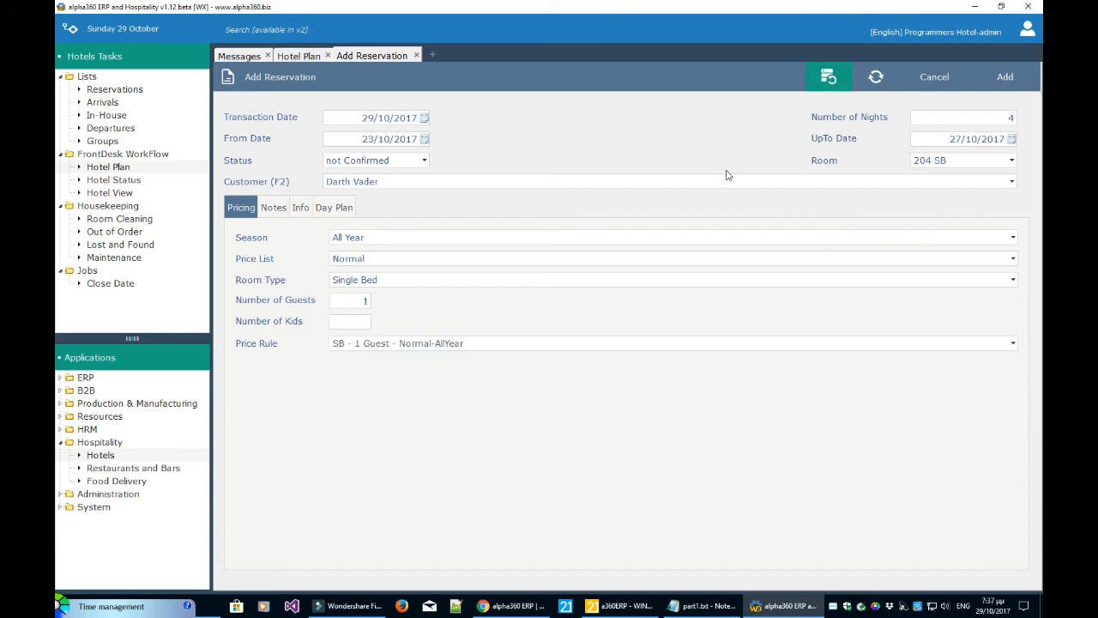
{"action": "left_click", "coordinate": [385, 344]}
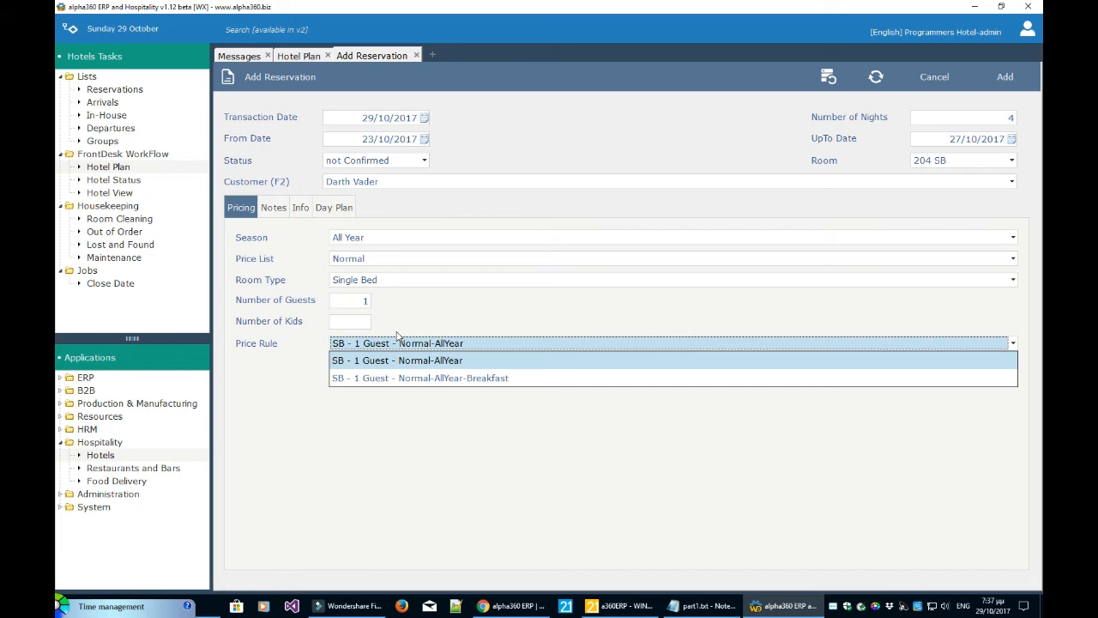
{"action": "left_click", "coordinate": [463, 364]}
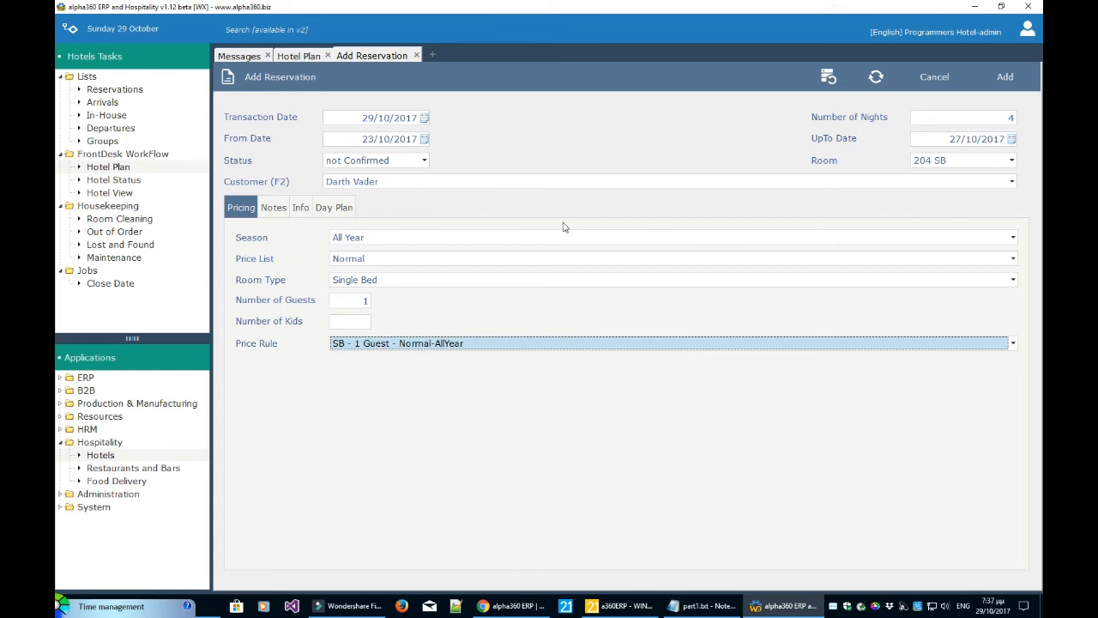
Step: Recalculate the reservation's day plan and examine the day price of each night
{"action": "left_click", "coordinate": [876, 79]}
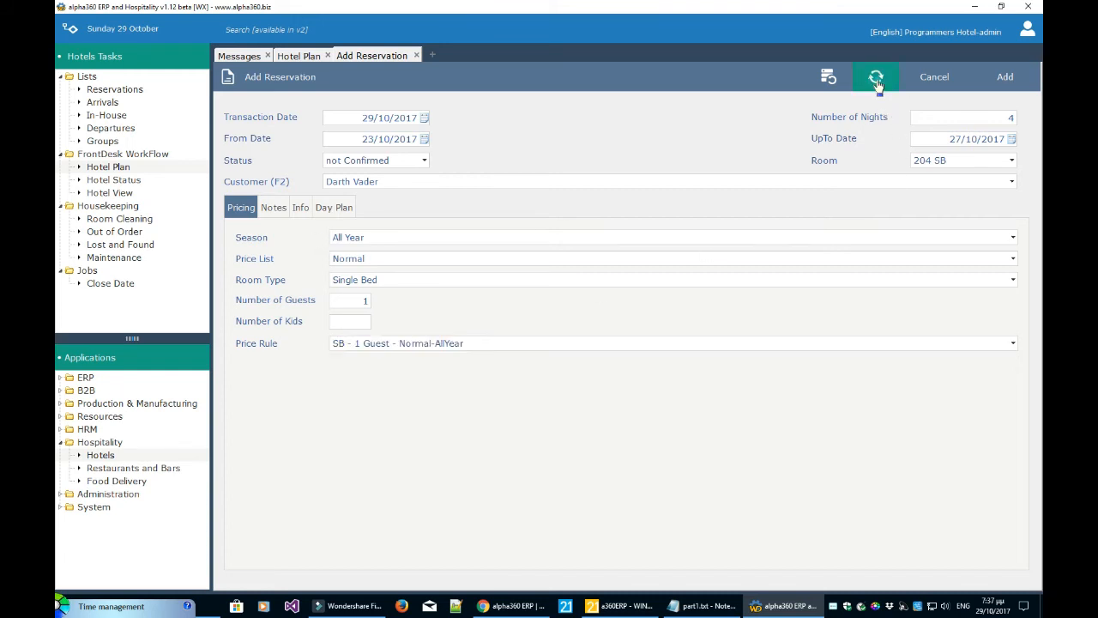
{"action": "left_click", "coordinate": [341, 208]}
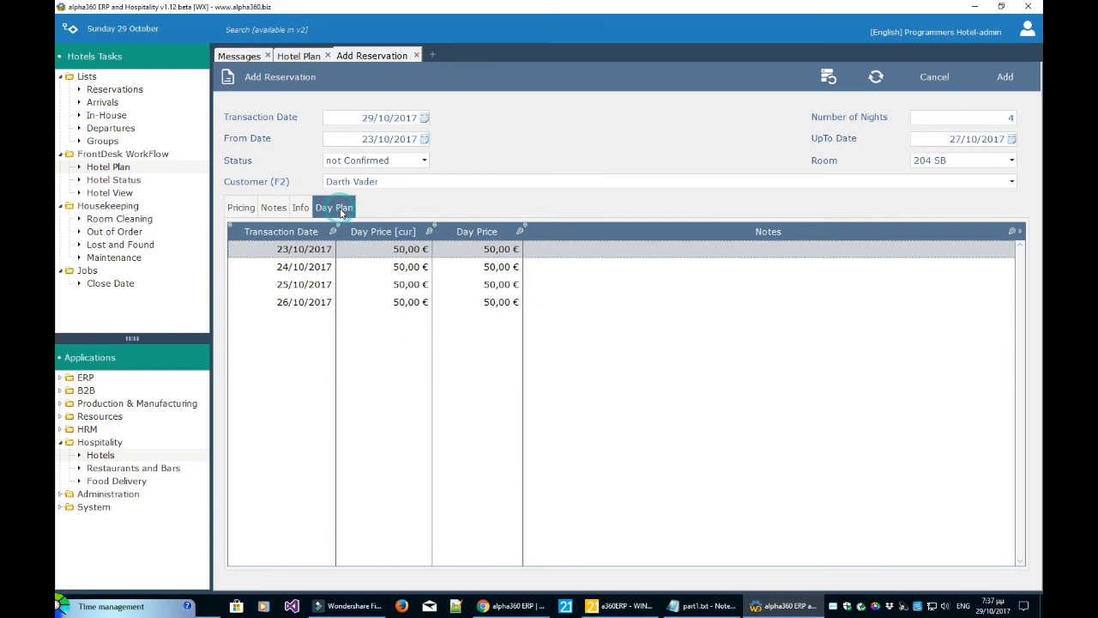
{"action": "left_click", "coordinate": [408, 268]}
{"action": "left_click", "coordinate": [412, 286]}
{"action": "left_click", "coordinate": [416, 302]}
{"action": "left_click", "coordinate": [410, 284]}
{"action": "left_click", "coordinate": [412, 266]}
{"action": "left_click", "coordinate": [414, 250]}
{"action": "left_click", "coordinate": [410, 267]}
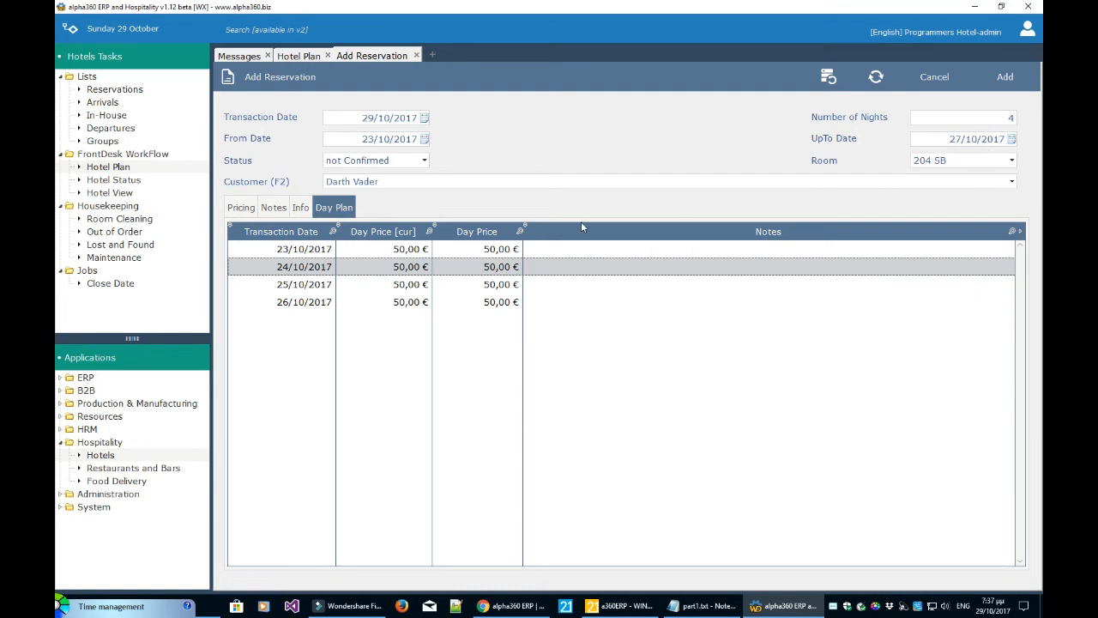
Step: Change the price rule to SB - 1 Guest - Normal-AllYear-Breakfast, recalculate, and check the new prices in the day plan
{"action": "left_click", "coordinate": [241, 208]}
{"action": "left_click", "coordinate": [391, 344]}
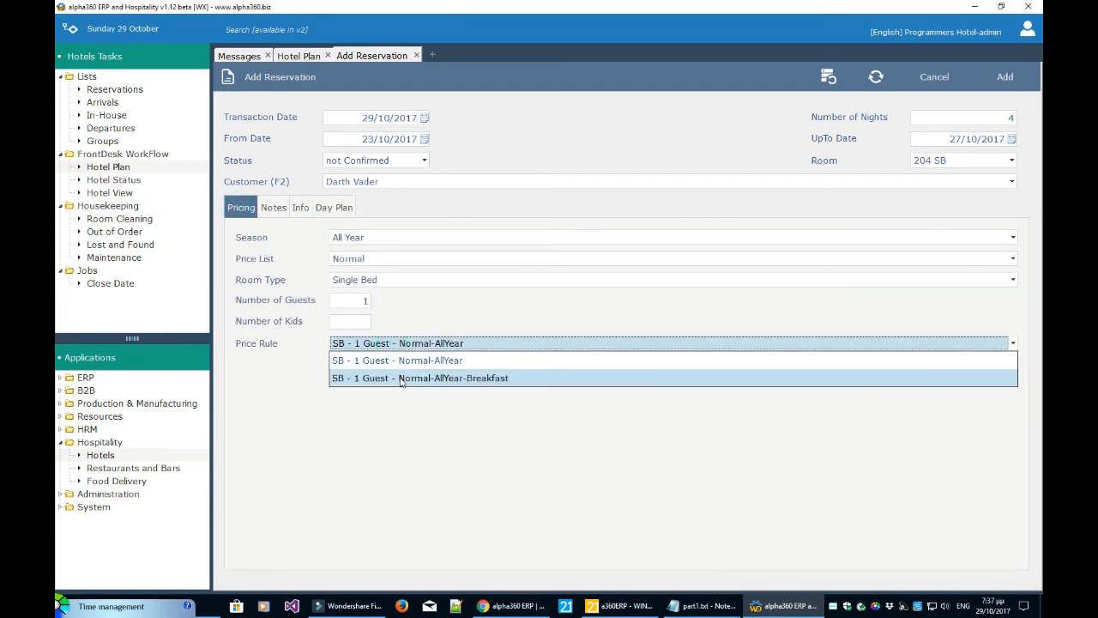
{"action": "left_click", "coordinate": [402, 380]}
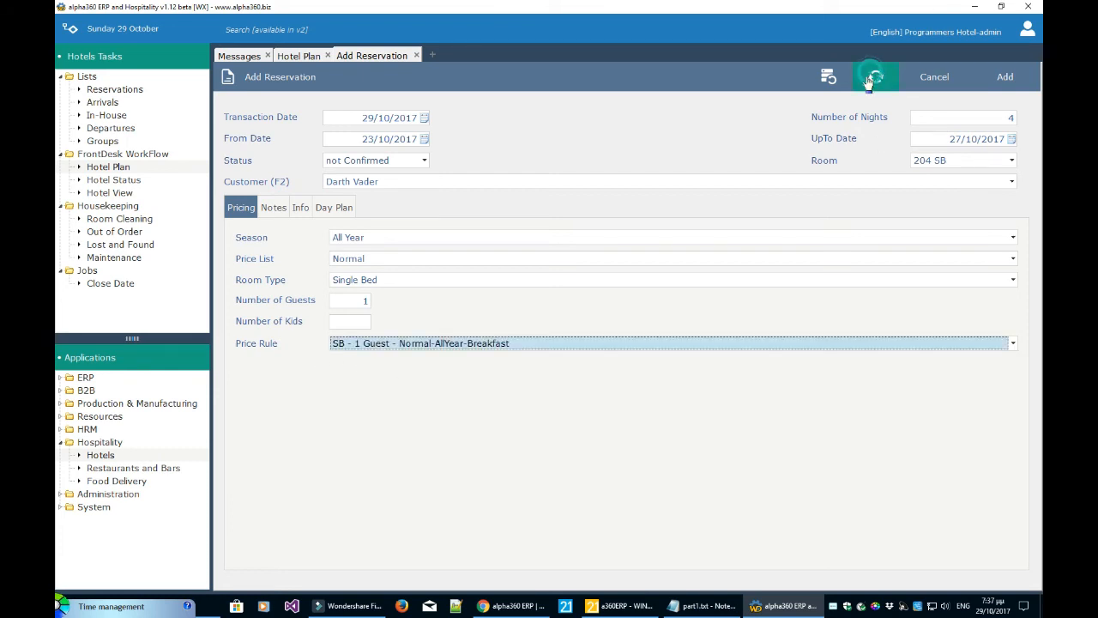
{"action": "left_click", "coordinate": [343, 208]}
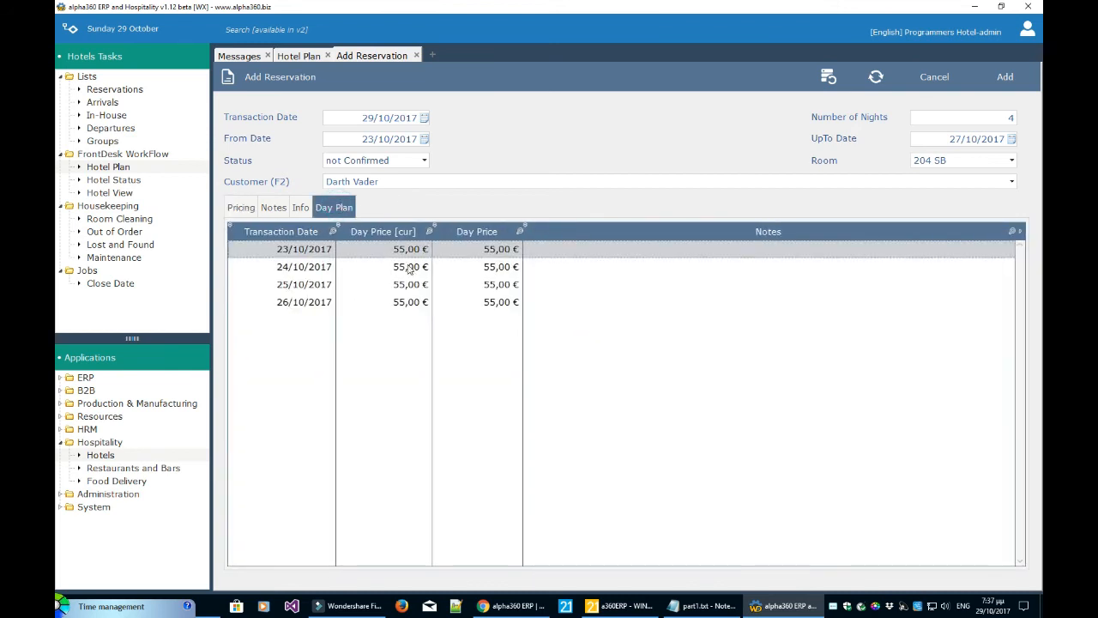
{"action": "left_click", "coordinate": [414, 268]}
{"action": "left_click", "coordinate": [414, 286]}
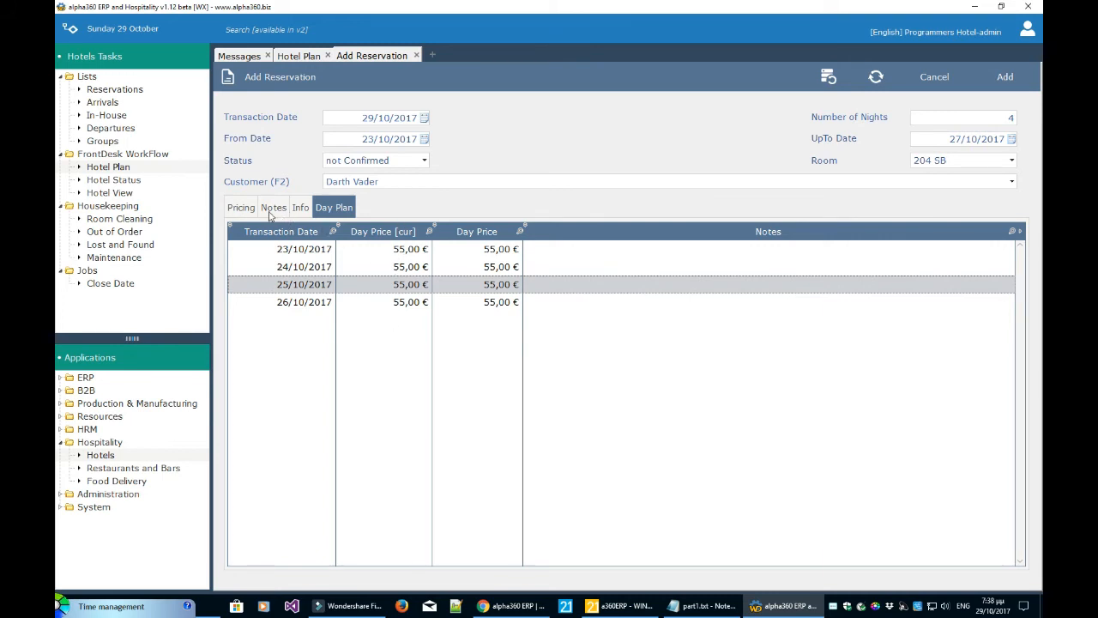
Step: Review the reservation's booking info and day plan, and add the reservation to the hotel plan
{"action": "left_click", "coordinate": [304, 213]}
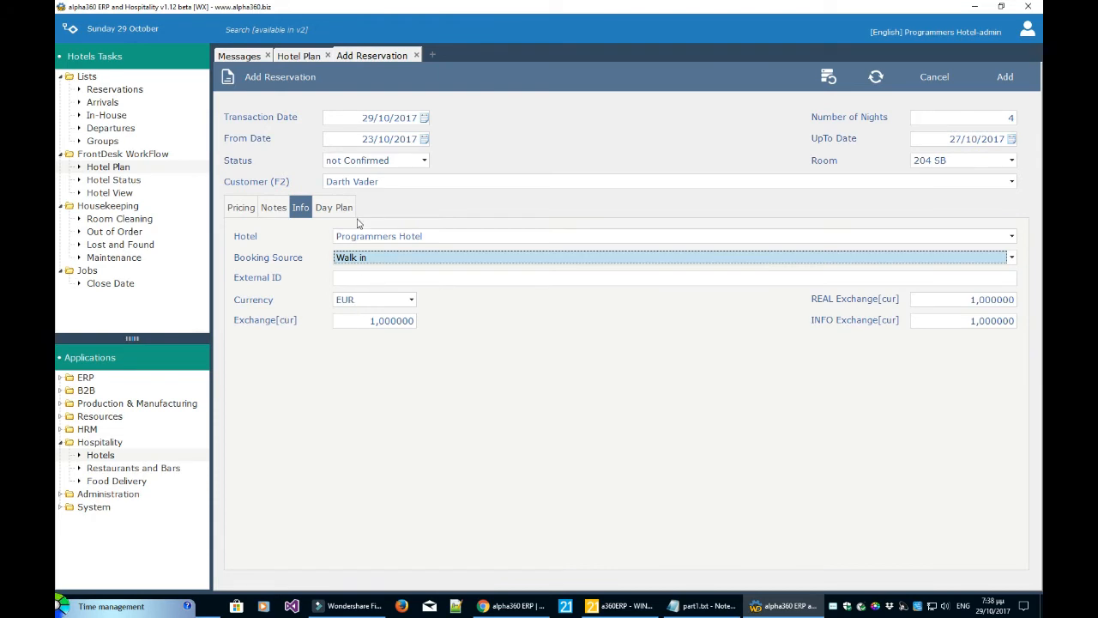
{"action": "left_click", "coordinate": [331, 210]}
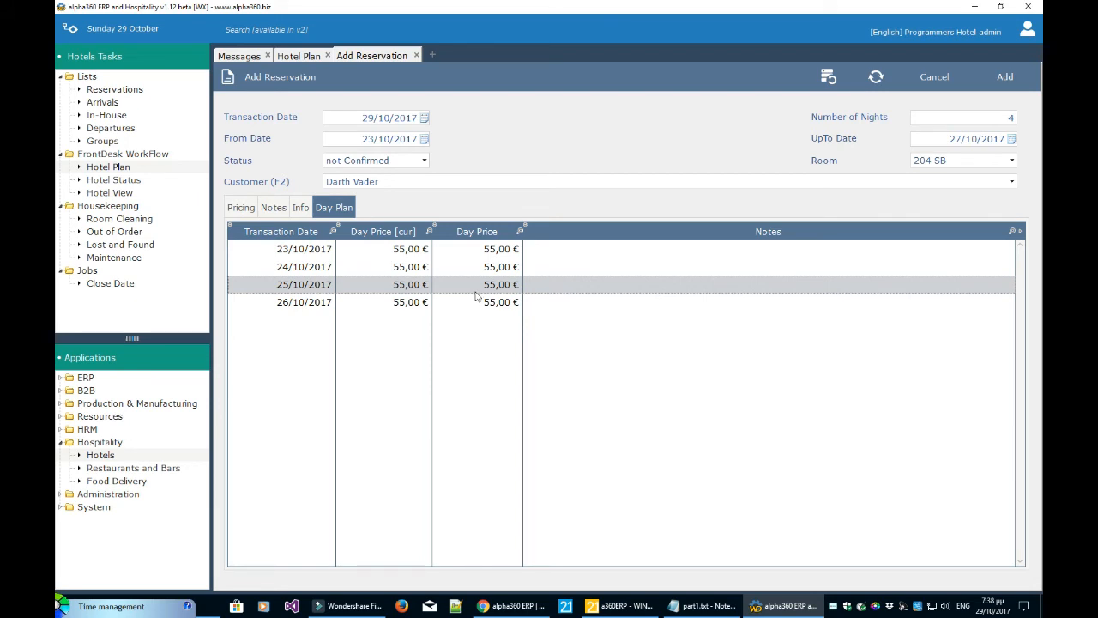
{"action": "left_click", "coordinate": [1006, 78]}
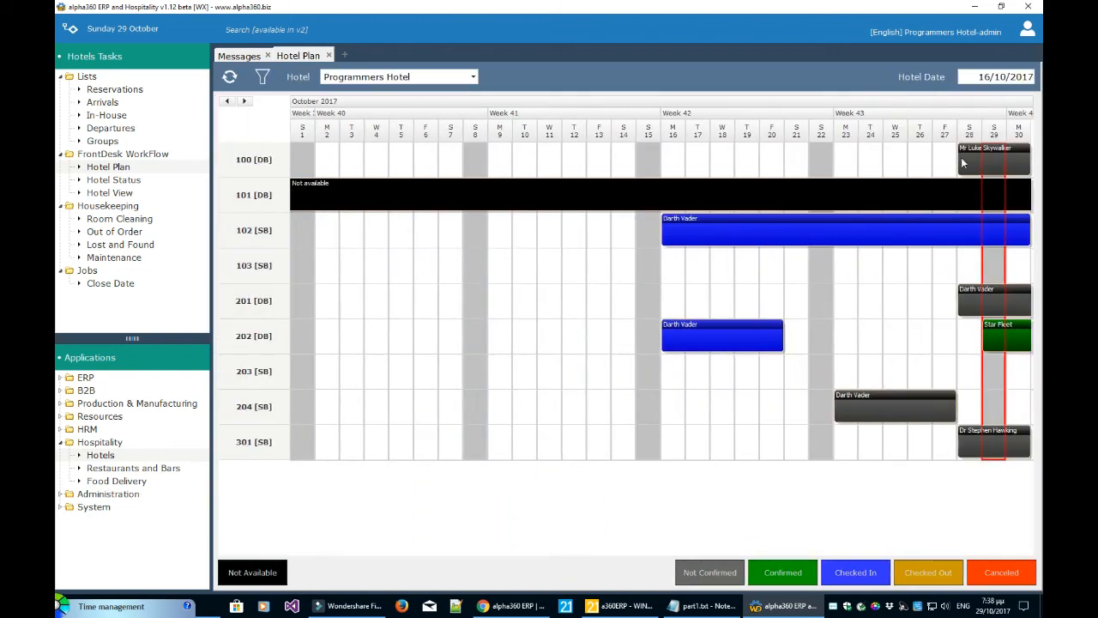
Step: Inspect the Not Confirmed room color in the company's Hospitality configuration, cancel the color picker and close the configuration
{"action": "mouse_move", "coordinate": [852, 421]}
{"action": "mouse_move", "coordinate": [728, 344]}
{"action": "mouse_move", "coordinate": [711, 239]}
{"action": "left_click", "coordinate": [61, 495]}
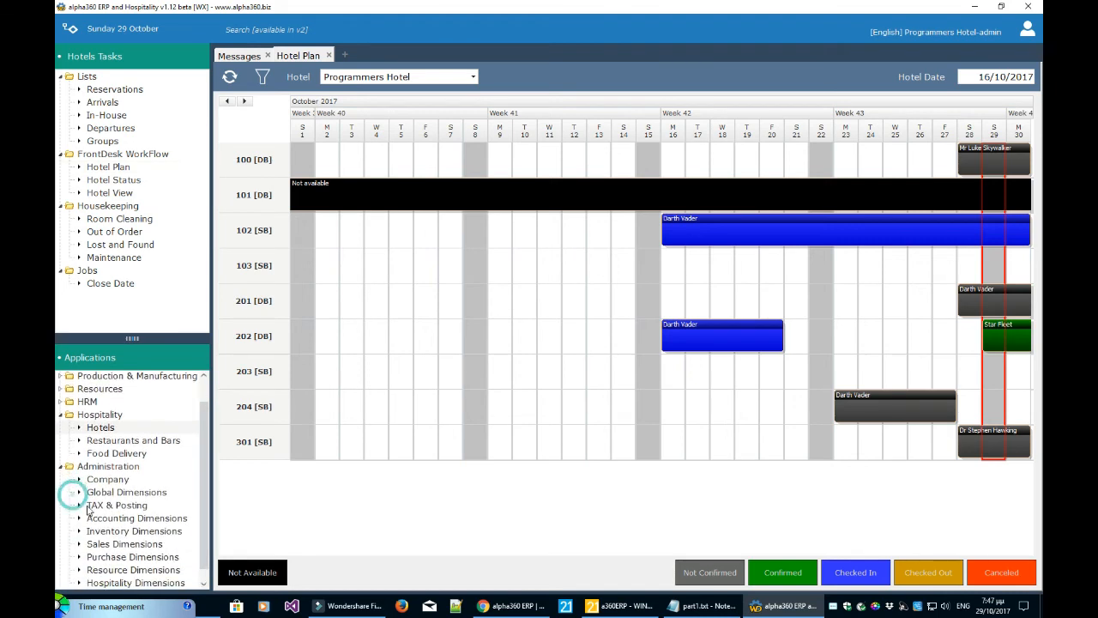
{"action": "left_click", "coordinate": [119, 479]}
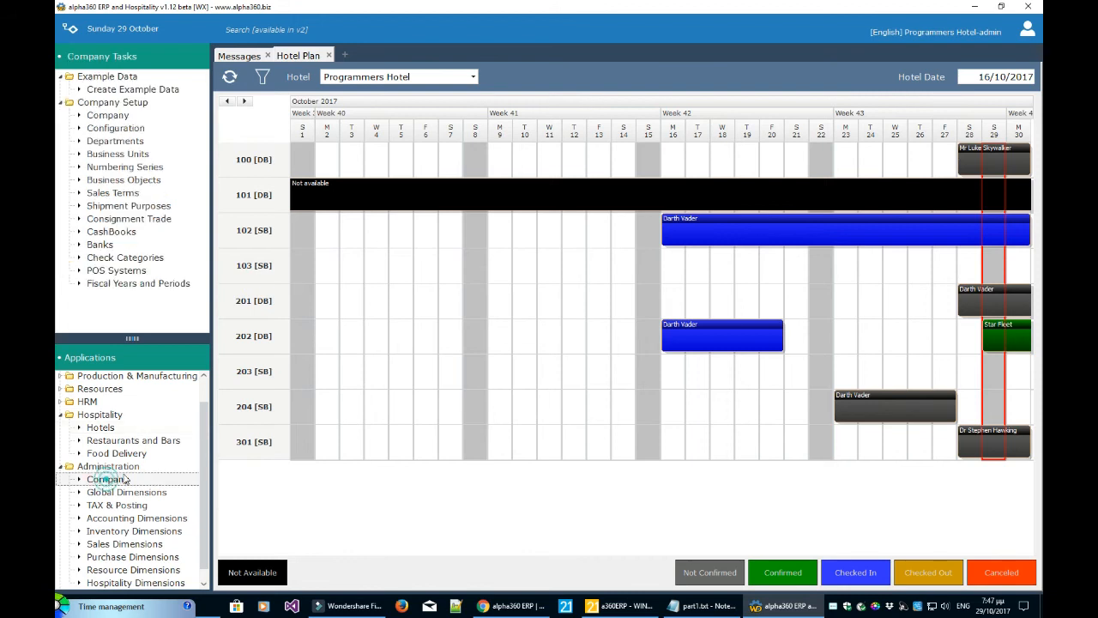
{"action": "left_click", "coordinate": [124, 130]}
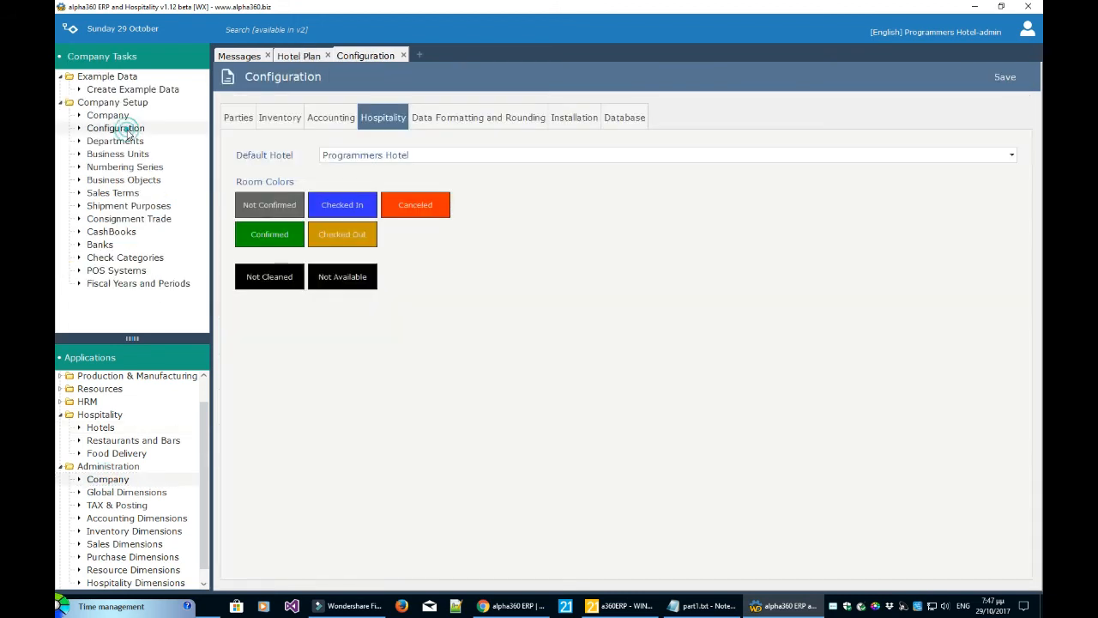
{"action": "left_click", "coordinate": [255, 204]}
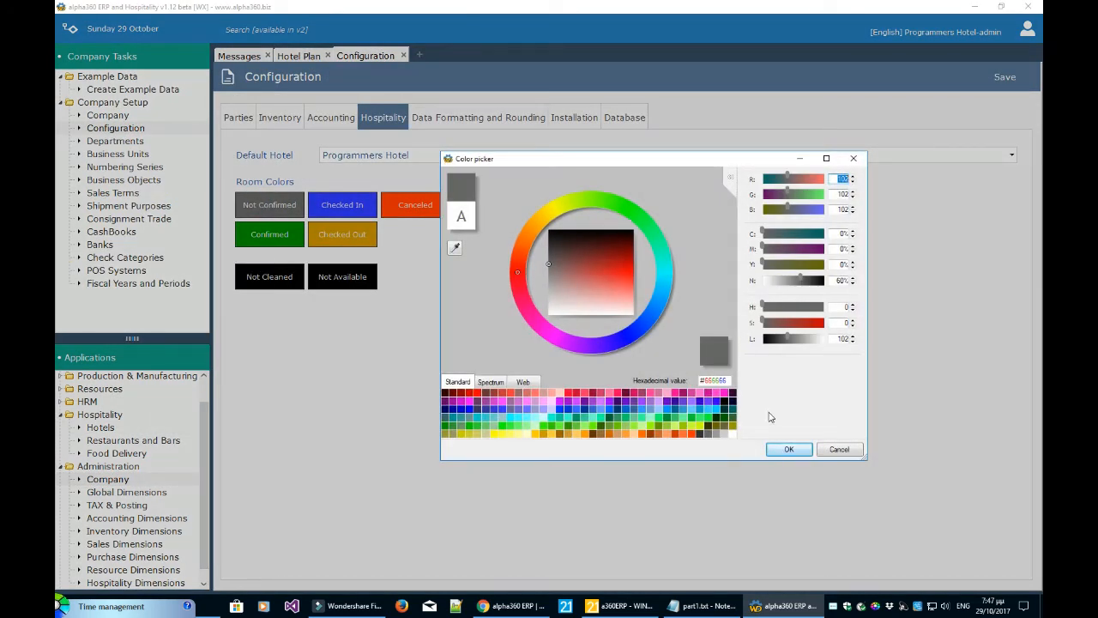
{"action": "left_click", "coordinate": [838, 451]}
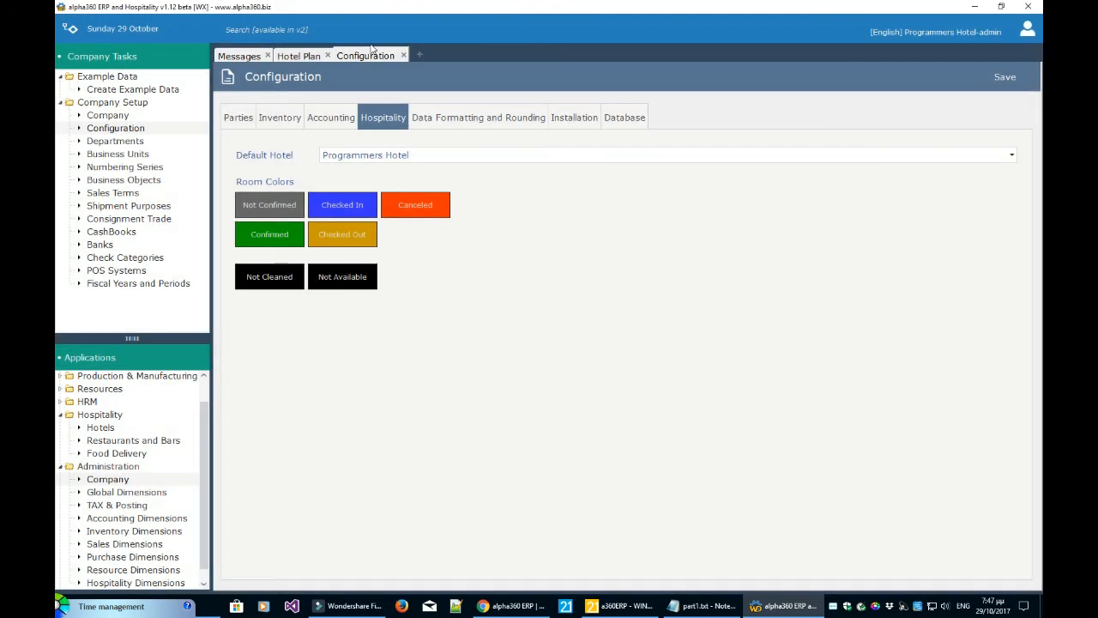
{"action": "left_click", "coordinate": [403, 55]}
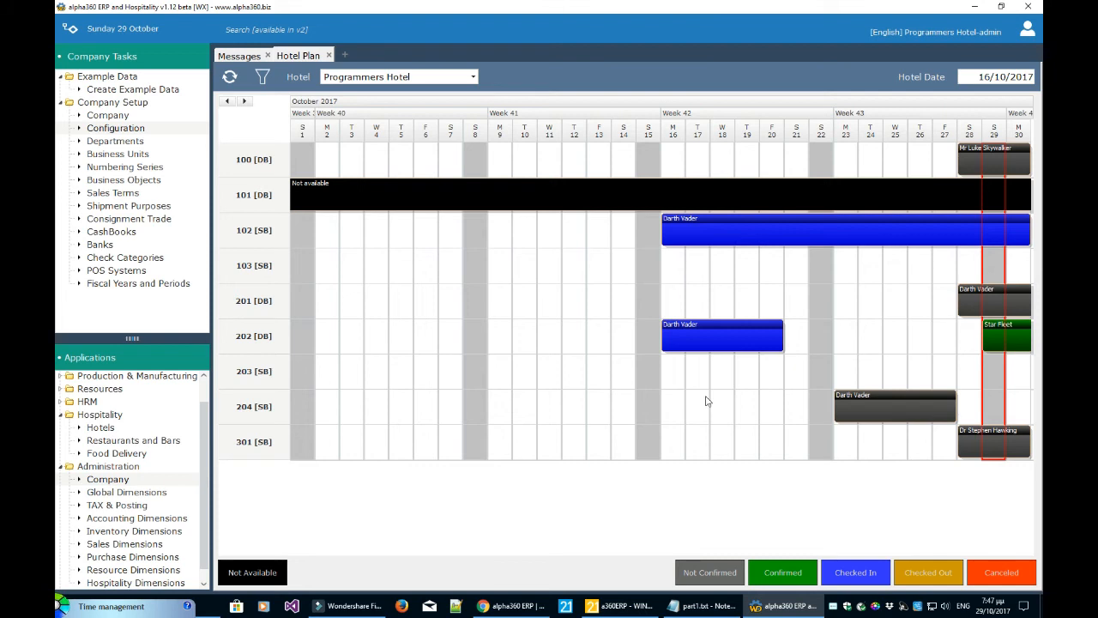
Step: Check room 101's unavailable period in the hotel plan and return to the Hospitality application's Hotels tasks
{"action": "mouse_move", "coordinate": [301, 209]}
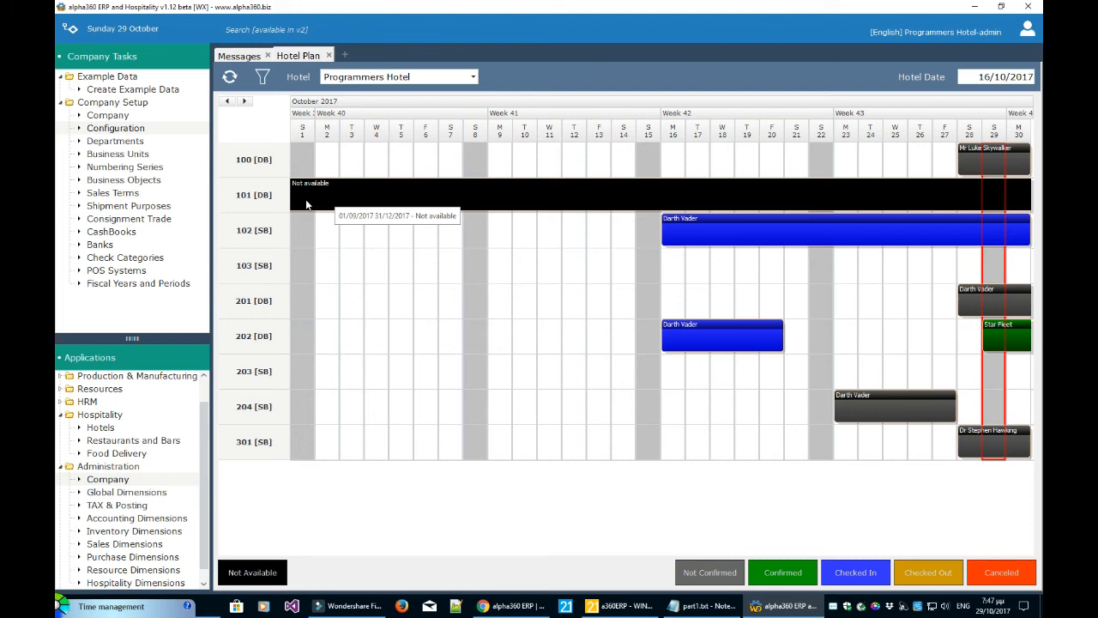
{"action": "left_click", "coordinate": [109, 429]}
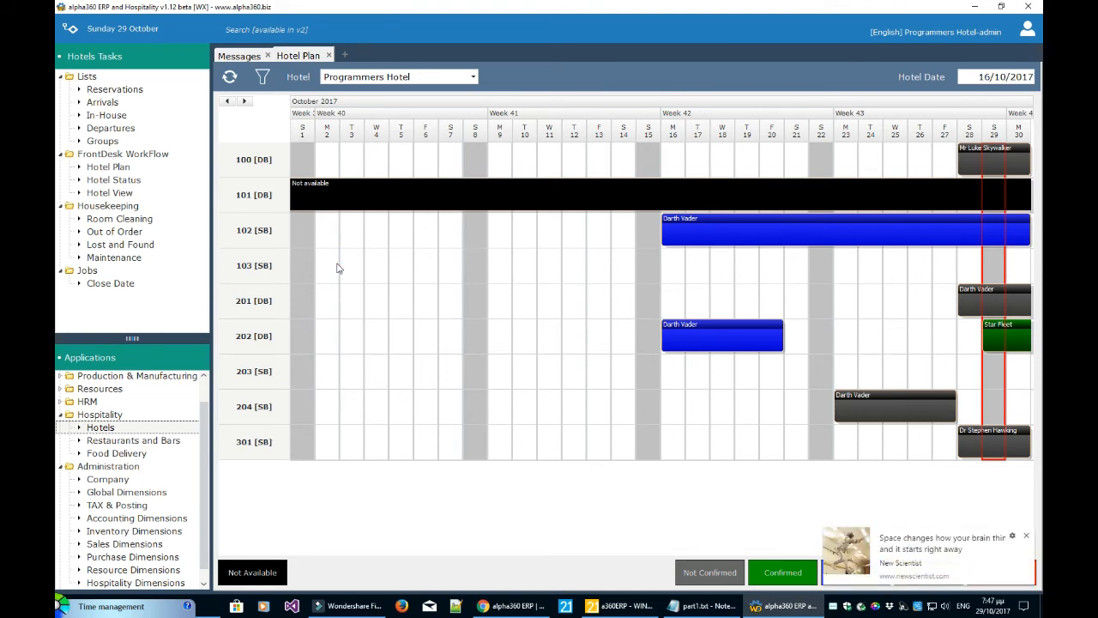
{"action": "left_click", "coordinate": [1028, 538]}
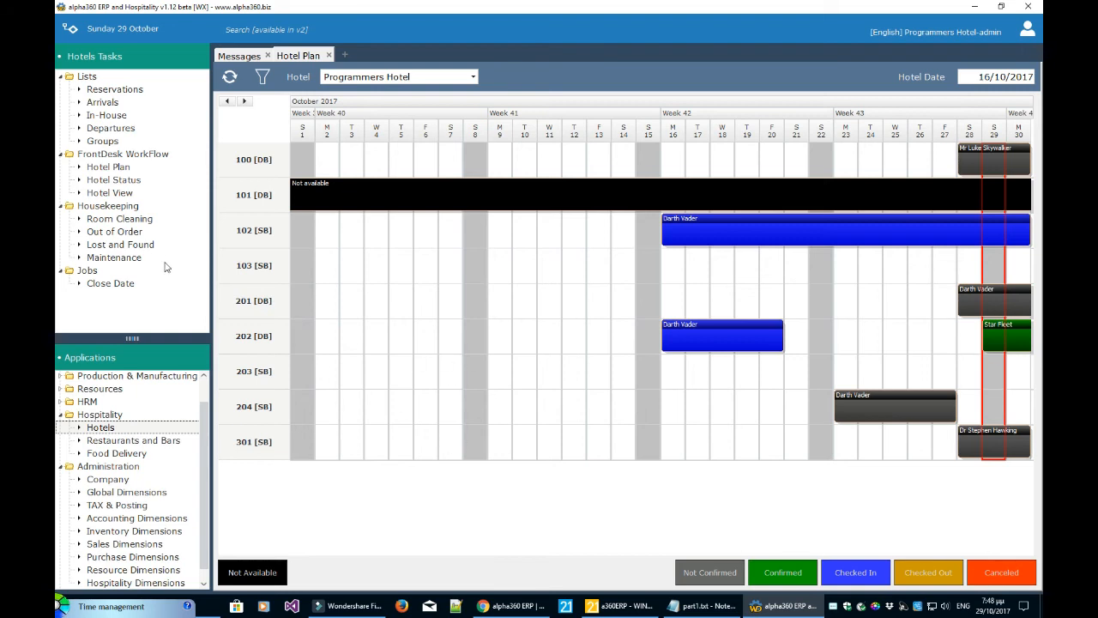
Step: Open Hotel Status, view the room counts by Occupied and by Available/Occupied, and close it
{"action": "left_click", "coordinate": [130, 182]}
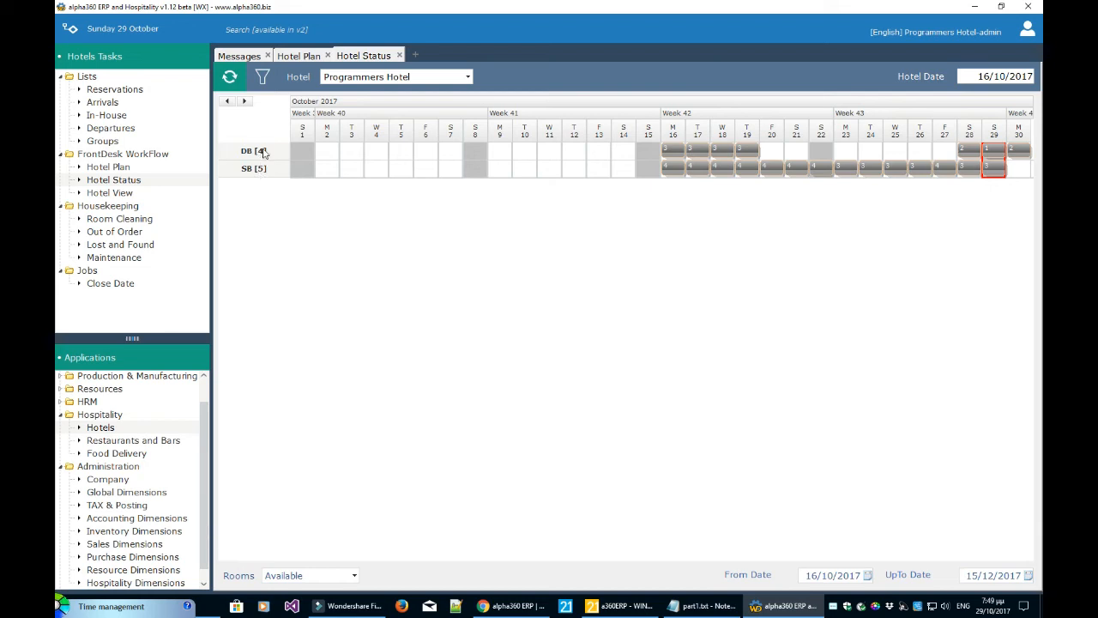
{"action": "mouse_move", "coordinate": [664, 153]}
{"action": "left_click", "coordinate": [289, 582]}
{"action": "left_click", "coordinate": [290, 539]}
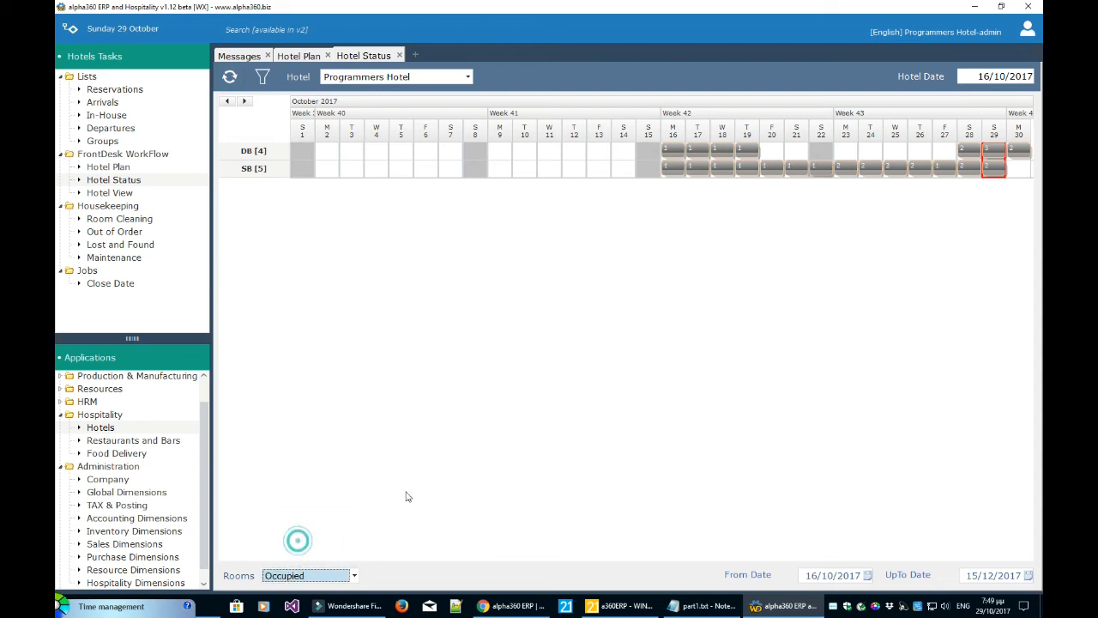
{"action": "left_click", "coordinate": [307, 579]}
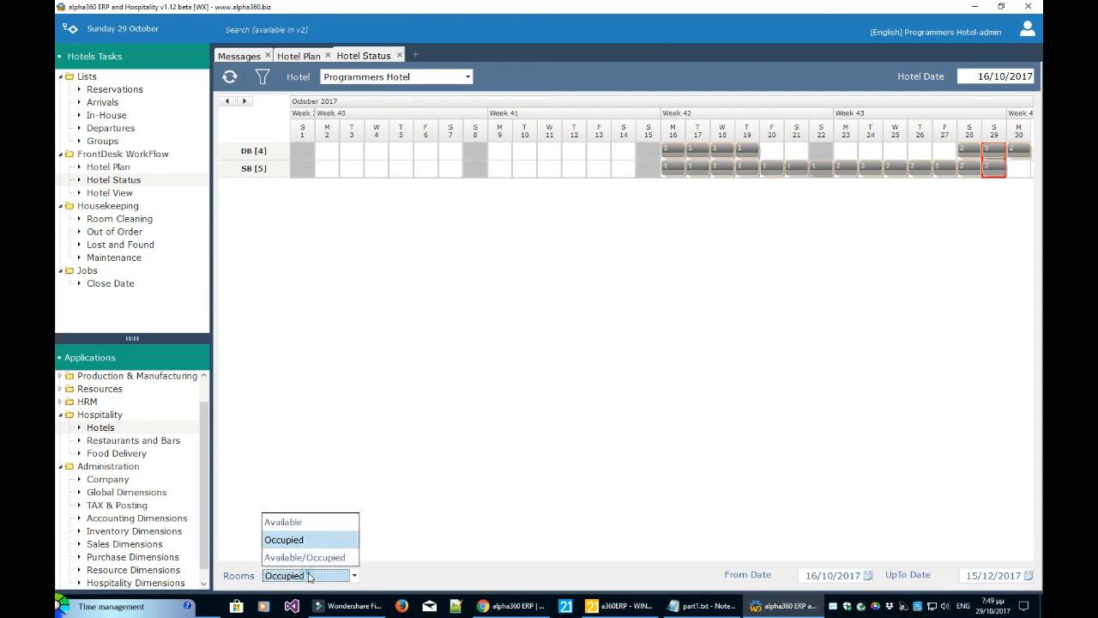
{"action": "left_click", "coordinate": [307, 557]}
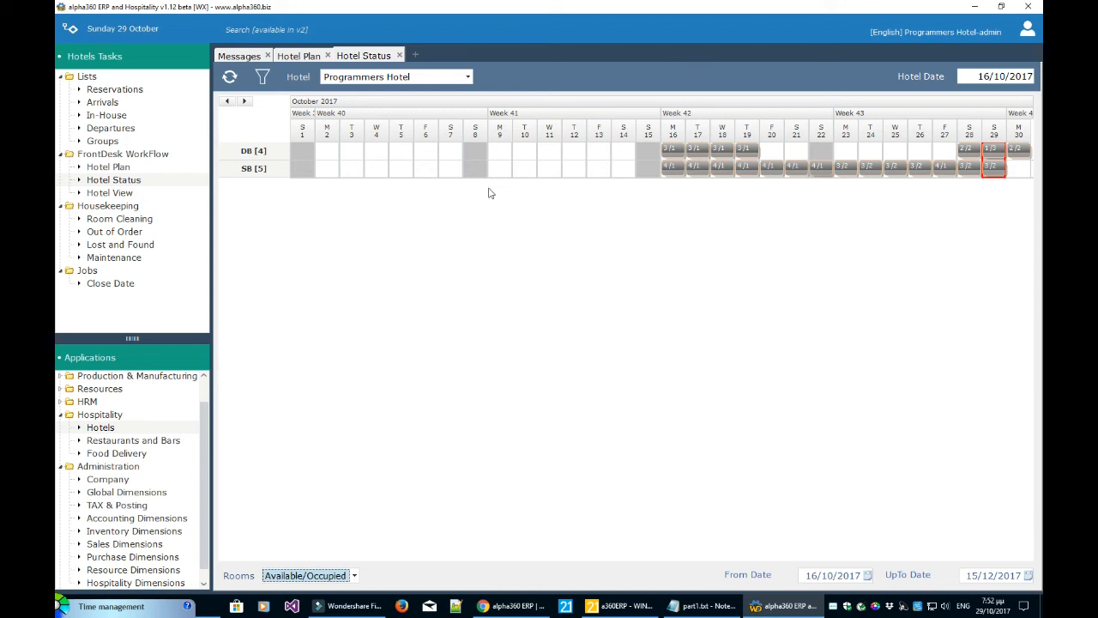
{"action": "left_click", "coordinate": [399, 56]}
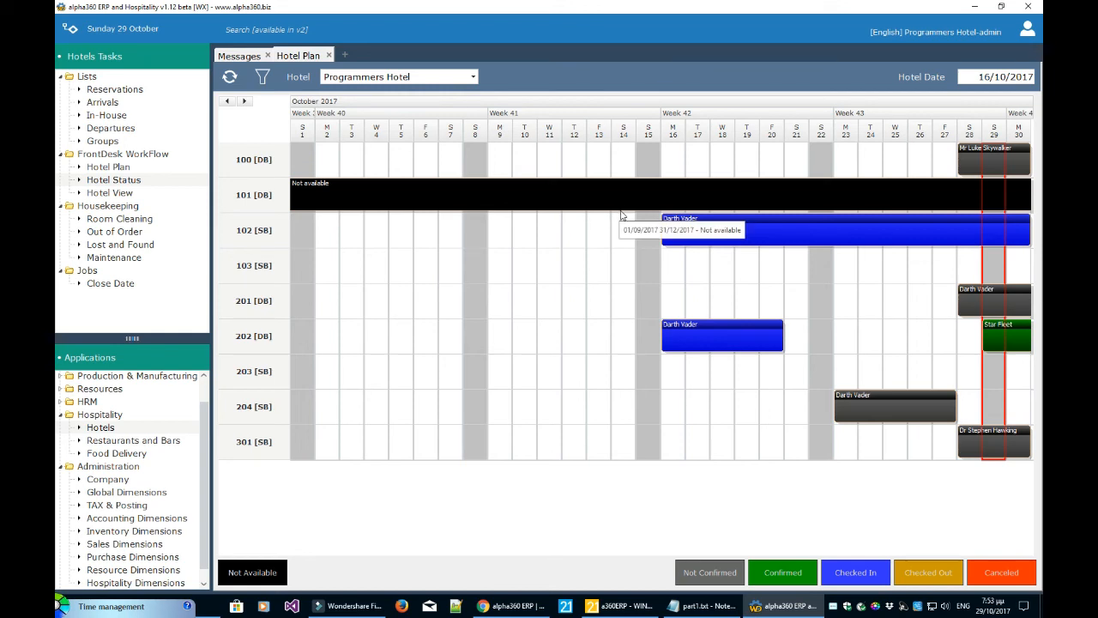
Step: Start a new reservation for room 201 from 16/10/2017 to 21/10/2017 in the hotel plan and cancel it
{"action": "left_click_drag", "start_coordinate": [677, 306], "coordinate": [766, 306]}
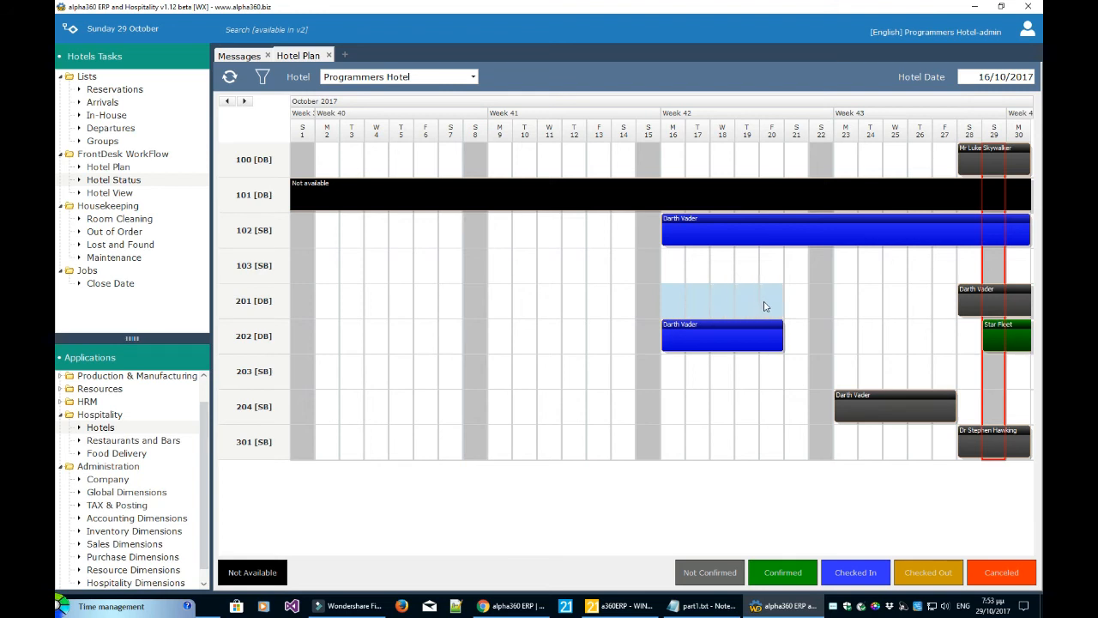
{"action": "right_click", "coordinate": [765, 306]}
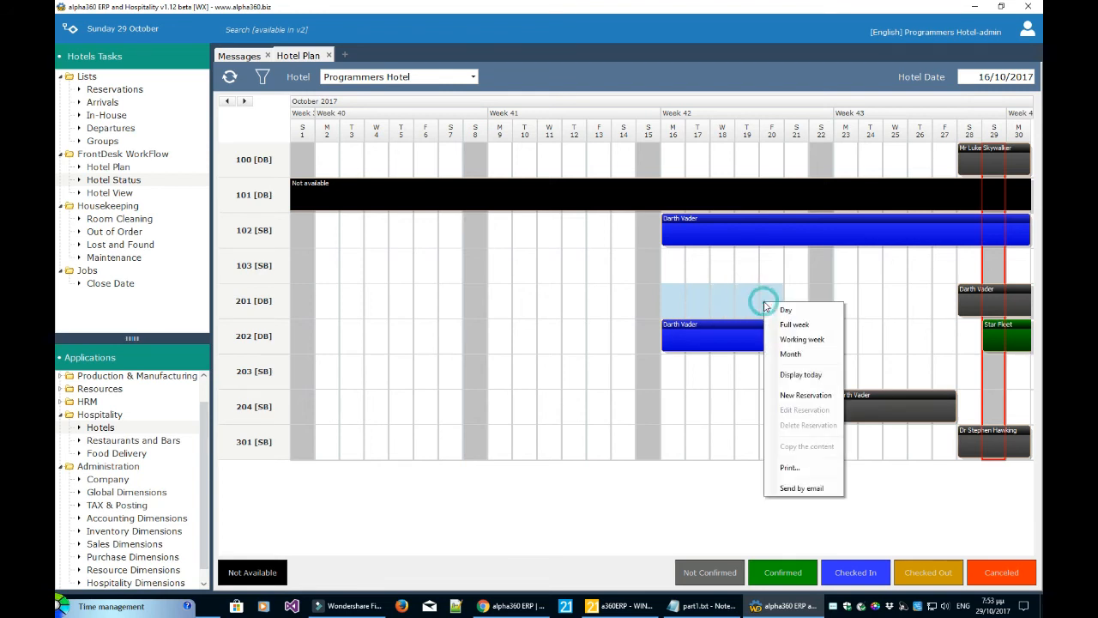
{"action": "left_click", "coordinate": [795, 397]}
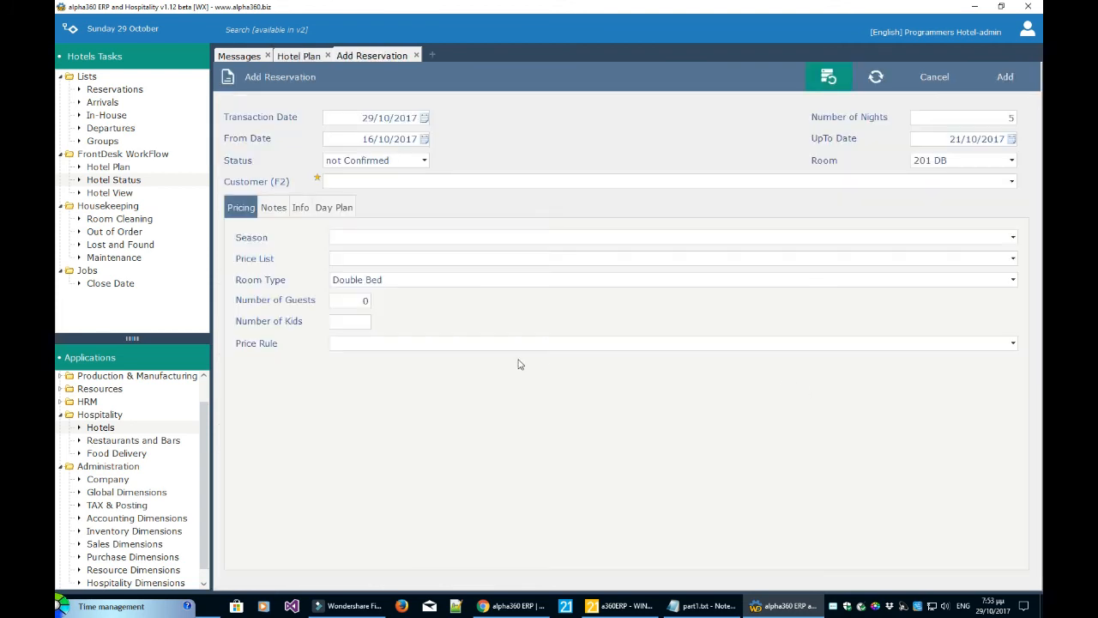
{"action": "left_click", "coordinate": [936, 86]}
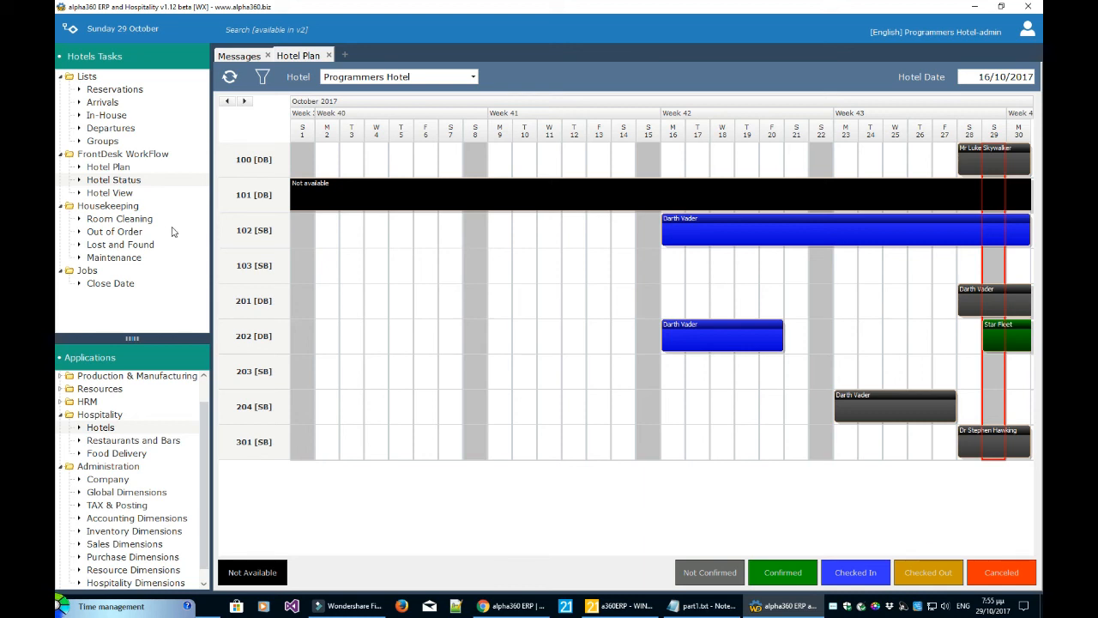
Step: Open the Reservations list and check the day plans of the reservations for rooms 204, 102, 202 and 201
{"action": "left_click", "coordinate": [131, 95]}
{"action": "left_click", "coordinate": [341, 163]}
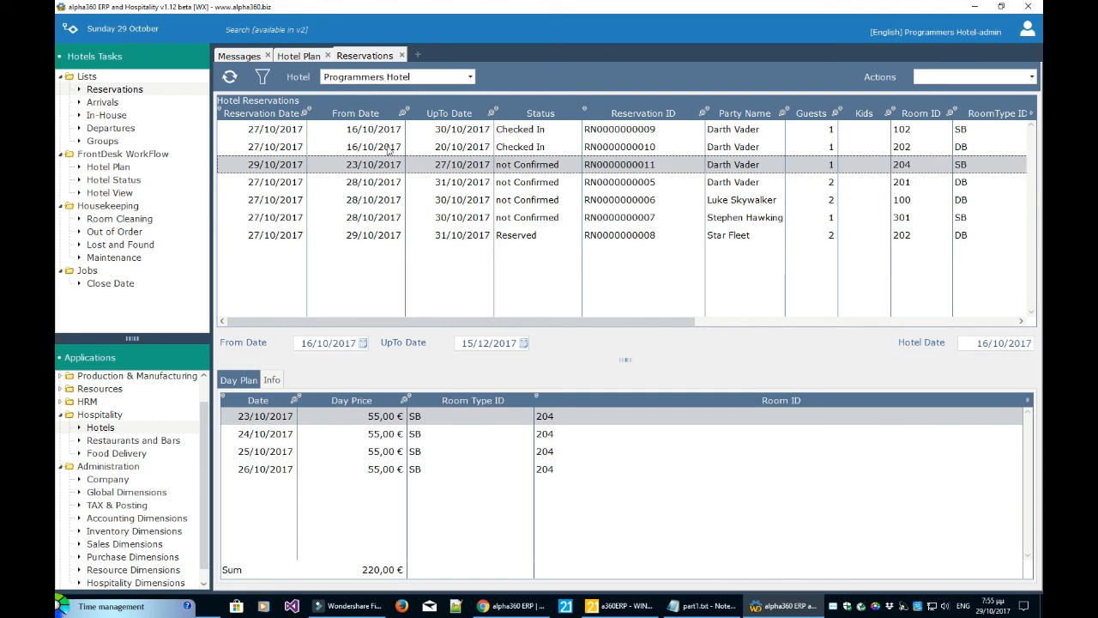
{"action": "left_click", "coordinate": [536, 134]}
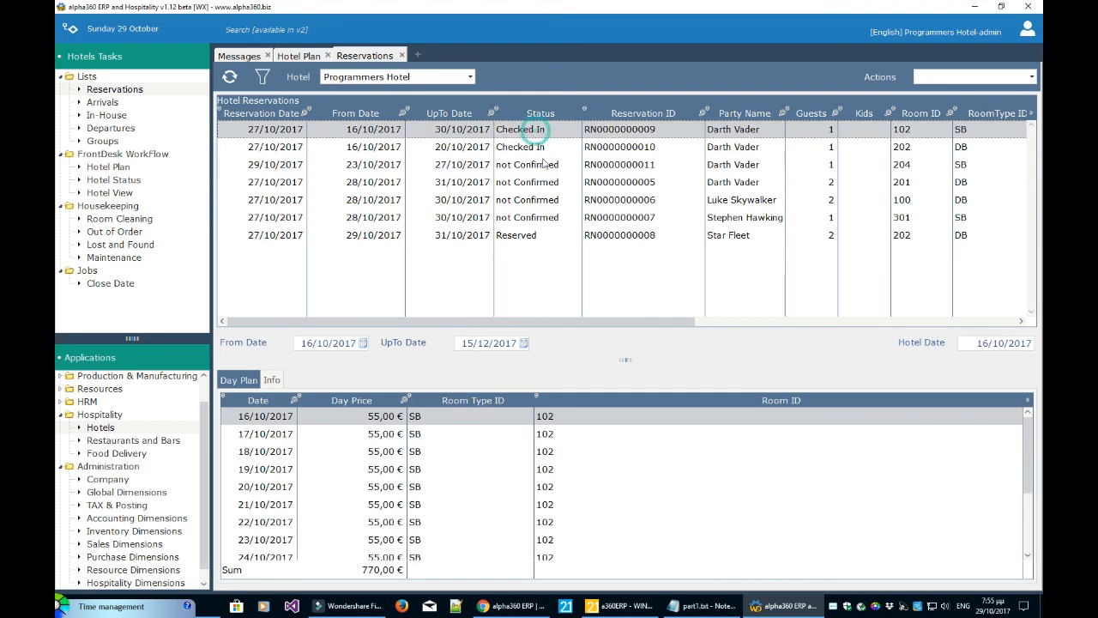
{"action": "left_click", "coordinate": [638, 152]}
{"action": "left_click", "coordinate": [637, 166]}
{"action": "left_click", "coordinate": [633, 182]}
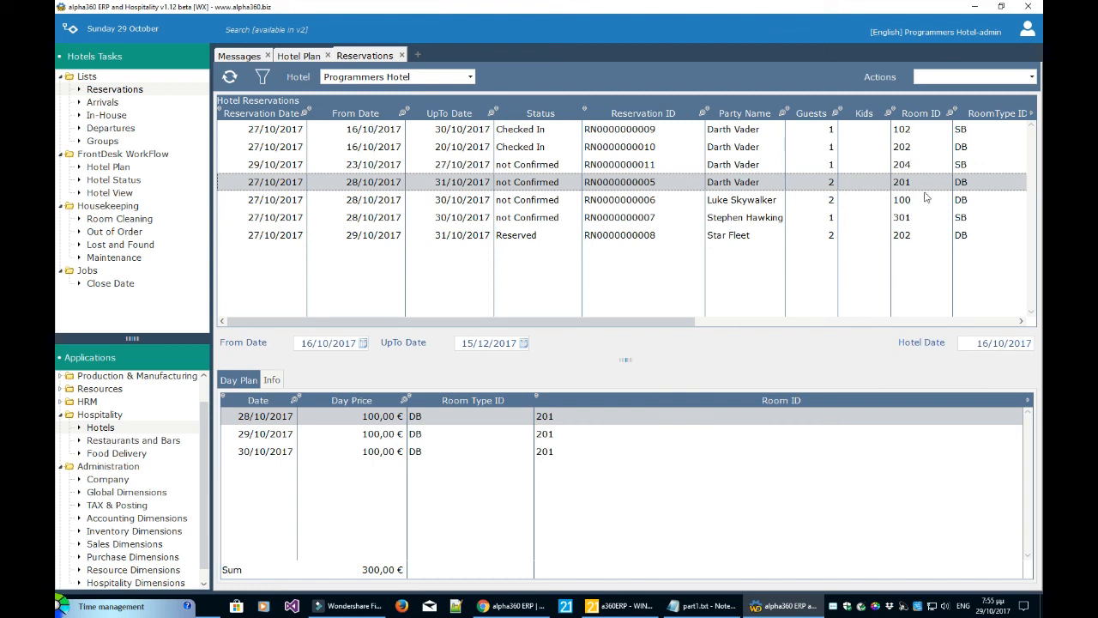
Step: Compare the later October reservations' dates and day plans, and view the actions offered for room 102's reservation
{"action": "left_click", "coordinate": [459, 237]}
{"action": "left_click", "coordinate": [388, 206]}
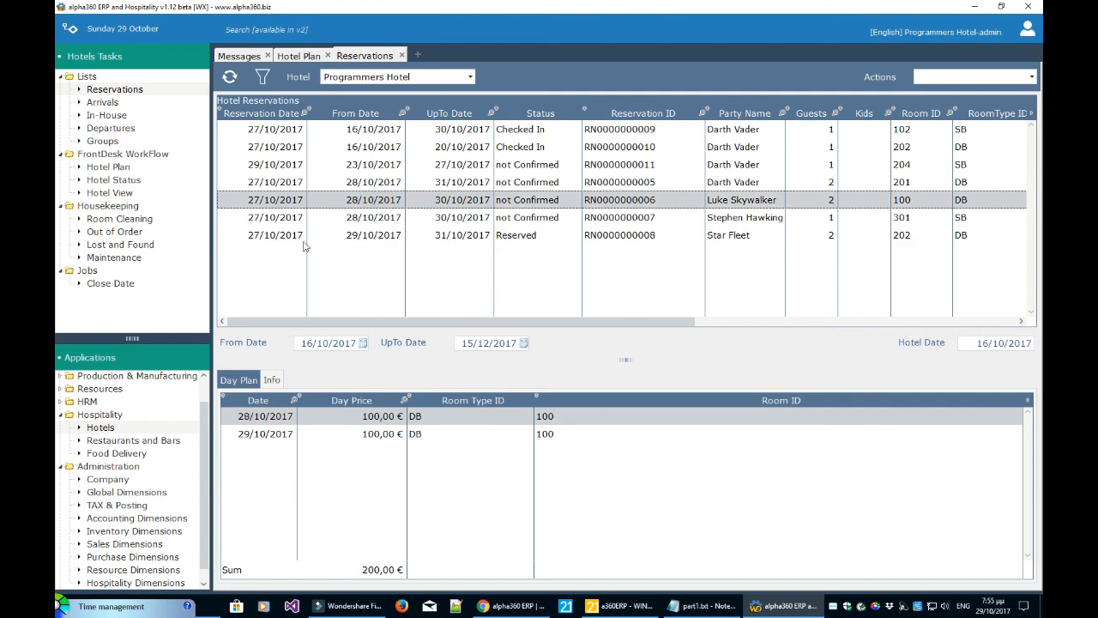
{"action": "left_click", "coordinate": [369, 182]}
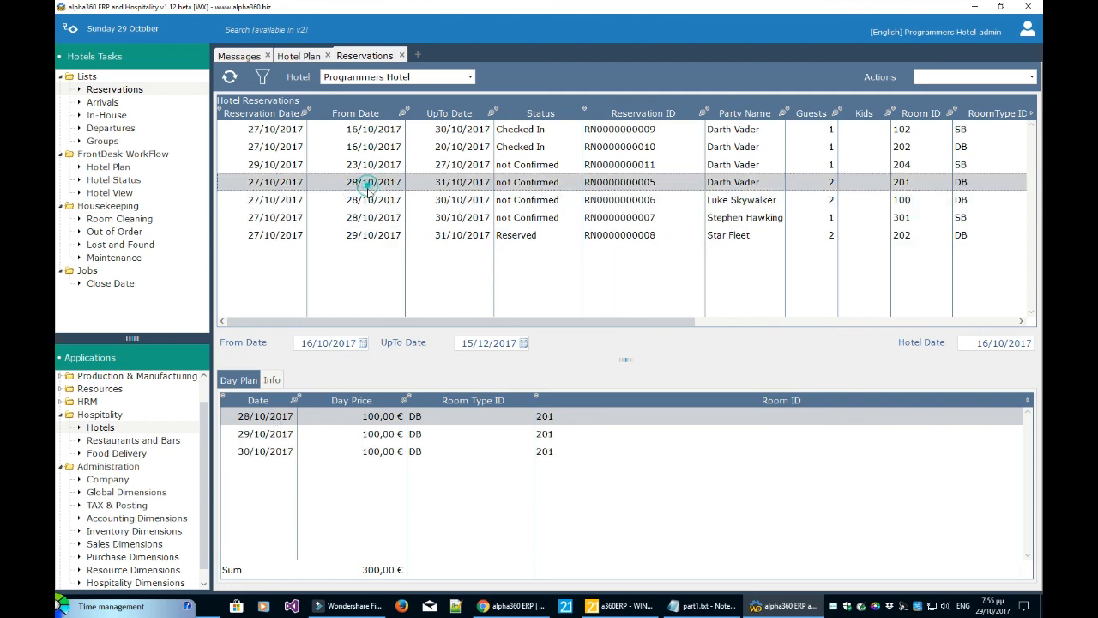
{"action": "left_click", "coordinate": [368, 200]}
{"action": "left_click", "coordinate": [367, 216]}
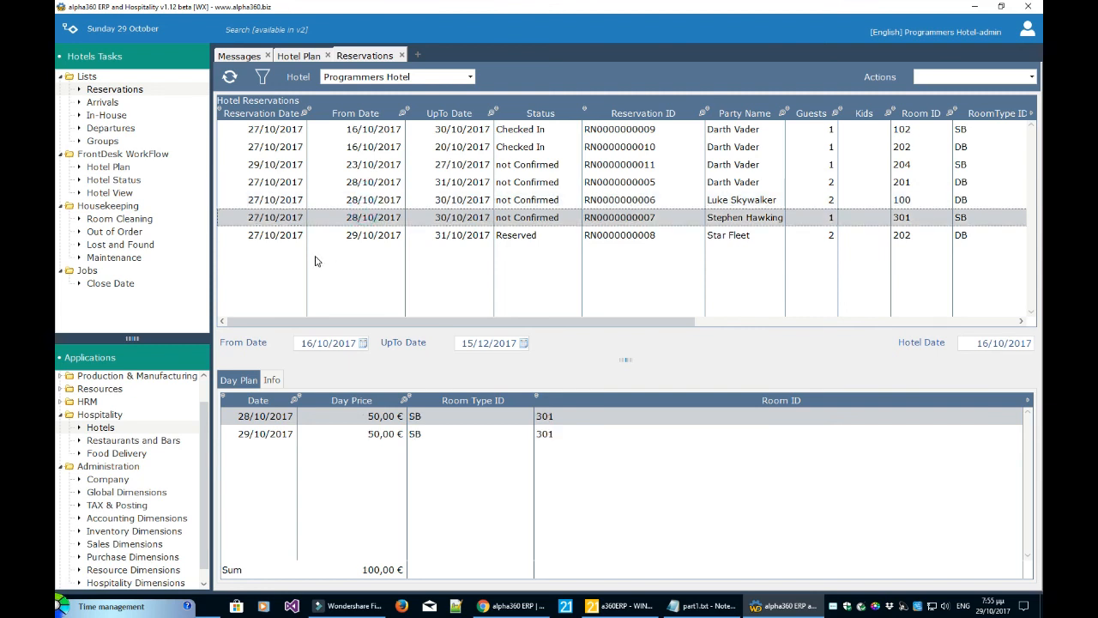
{"action": "left_click", "coordinate": [557, 133]}
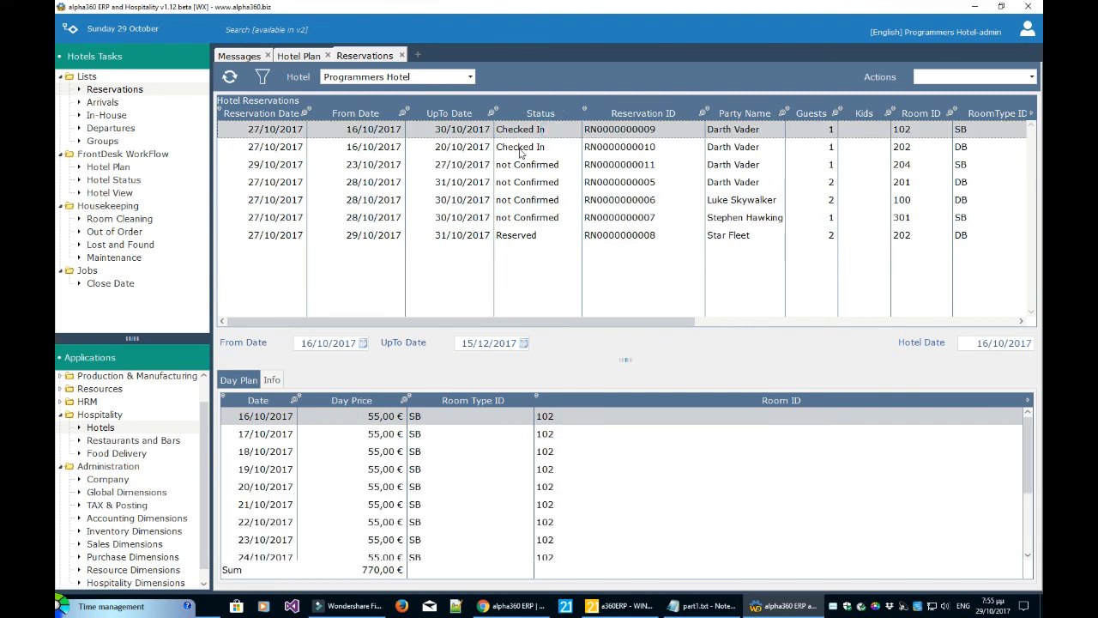
{"action": "left_click", "coordinate": [960, 79]}
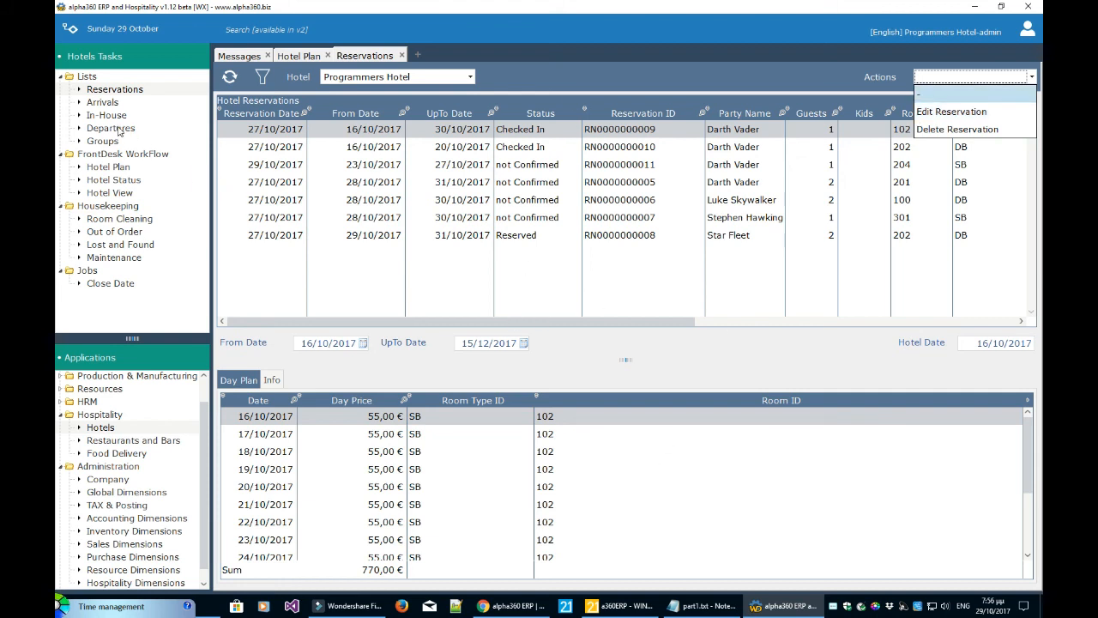
Step: Open the Arrivals list and check the day plans of the arrivals for rooms 202 and 102
{"action": "left_click", "coordinate": [104, 104]}
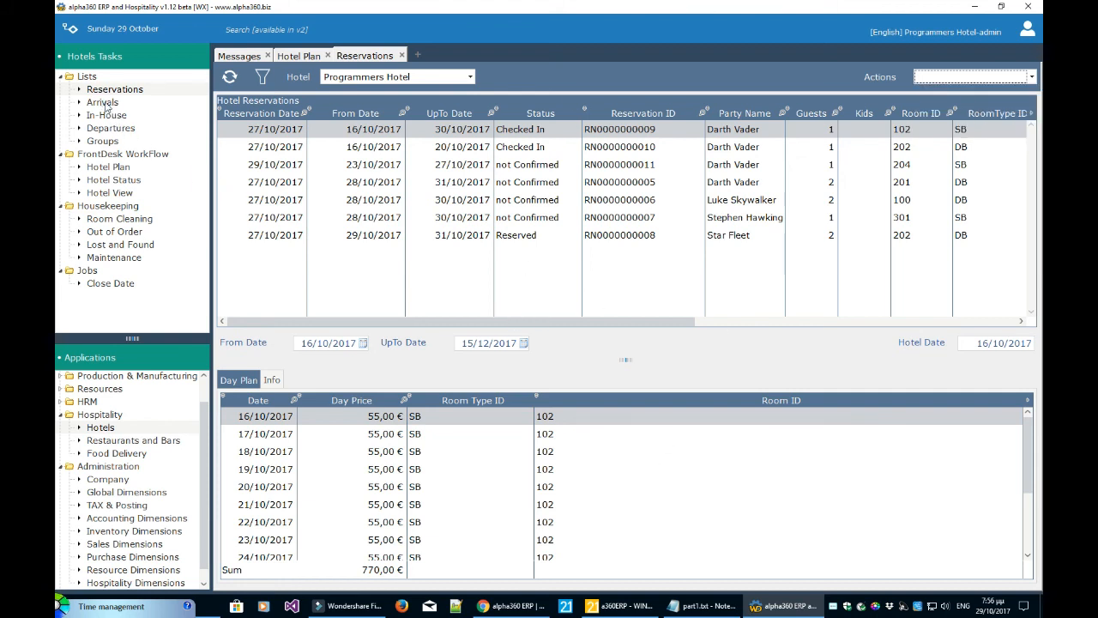
{"action": "left_click", "coordinate": [104, 104]}
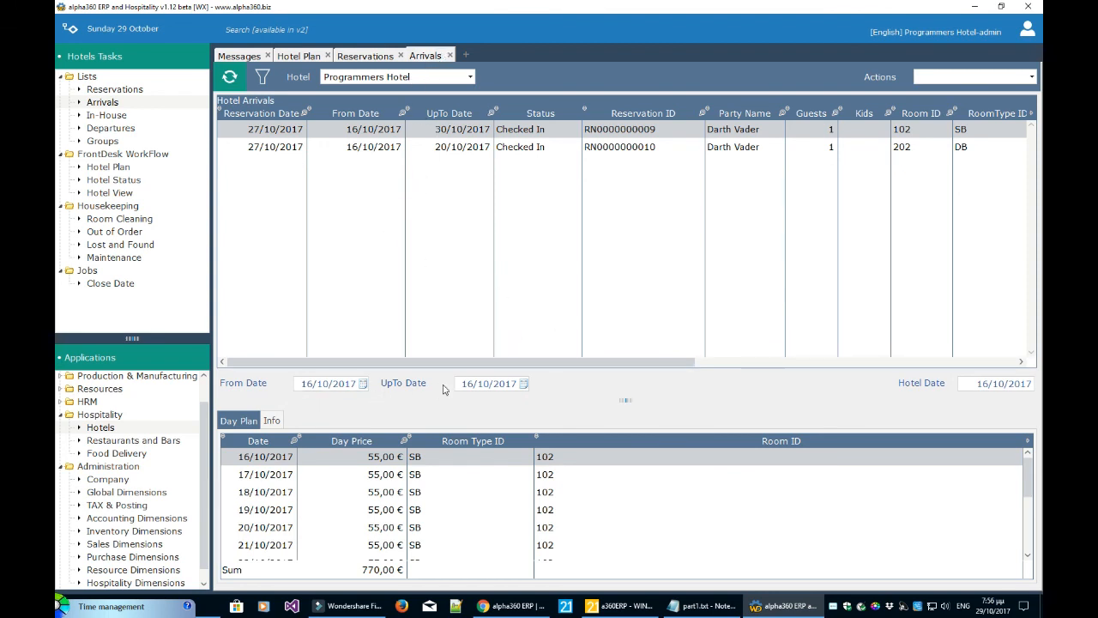
{"action": "left_click", "coordinate": [367, 149]}
{"action": "left_click", "coordinate": [374, 129]}
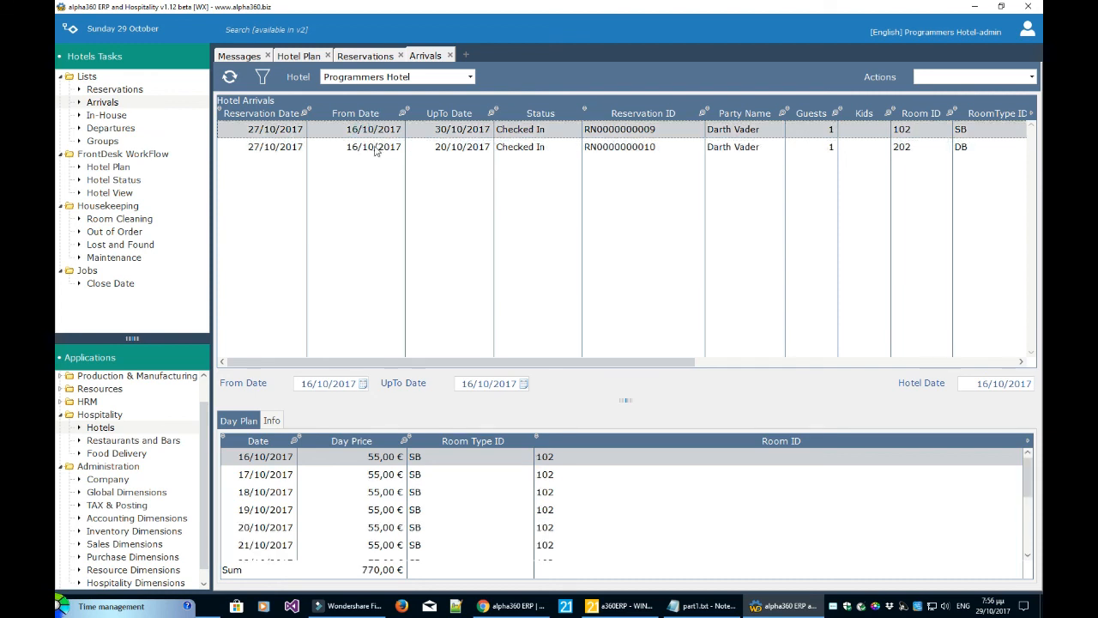
Step: Set the arrivals period from 04/10/2017 up to 31/10/2017 and refresh the list
{"action": "left_click", "coordinate": [363, 384]}
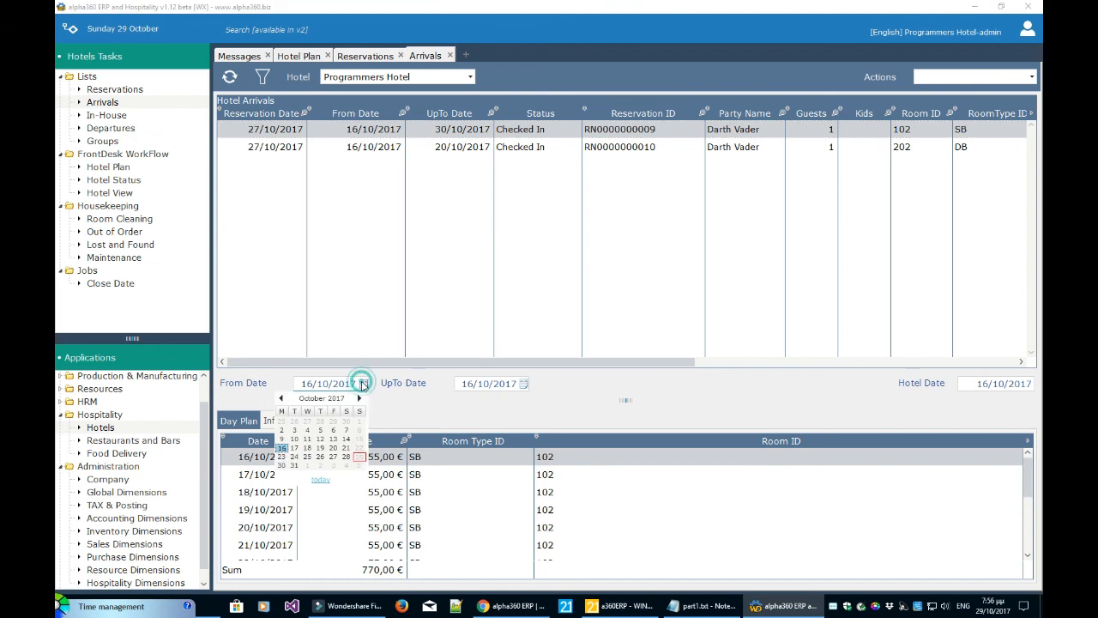
{"action": "left_click", "coordinate": [308, 430]}
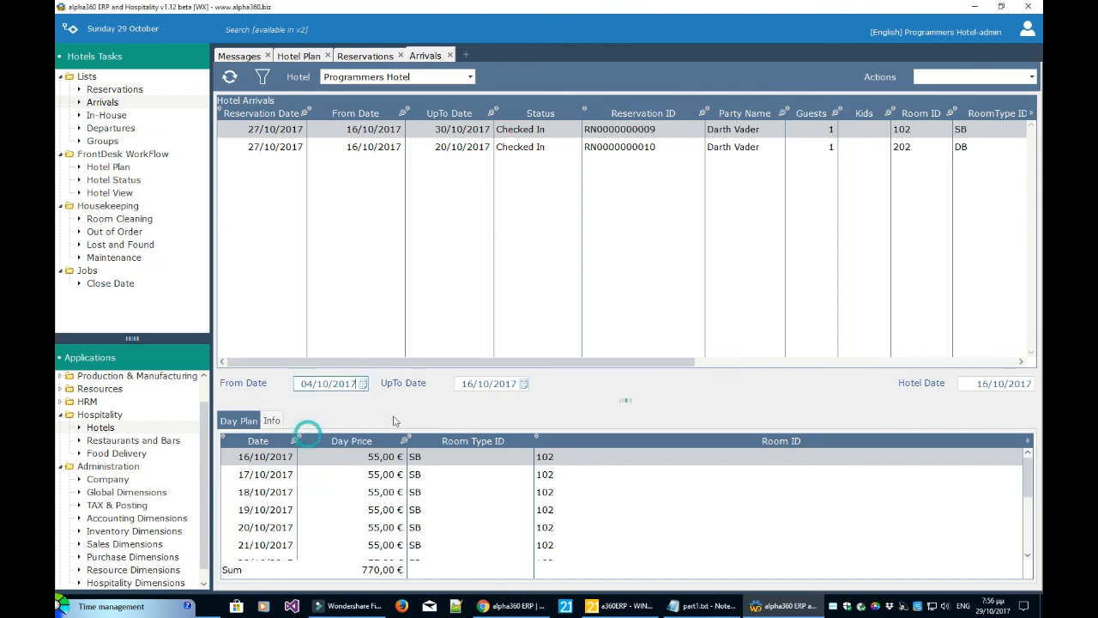
{"action": "left_click", "coordinate": [523, 383]}
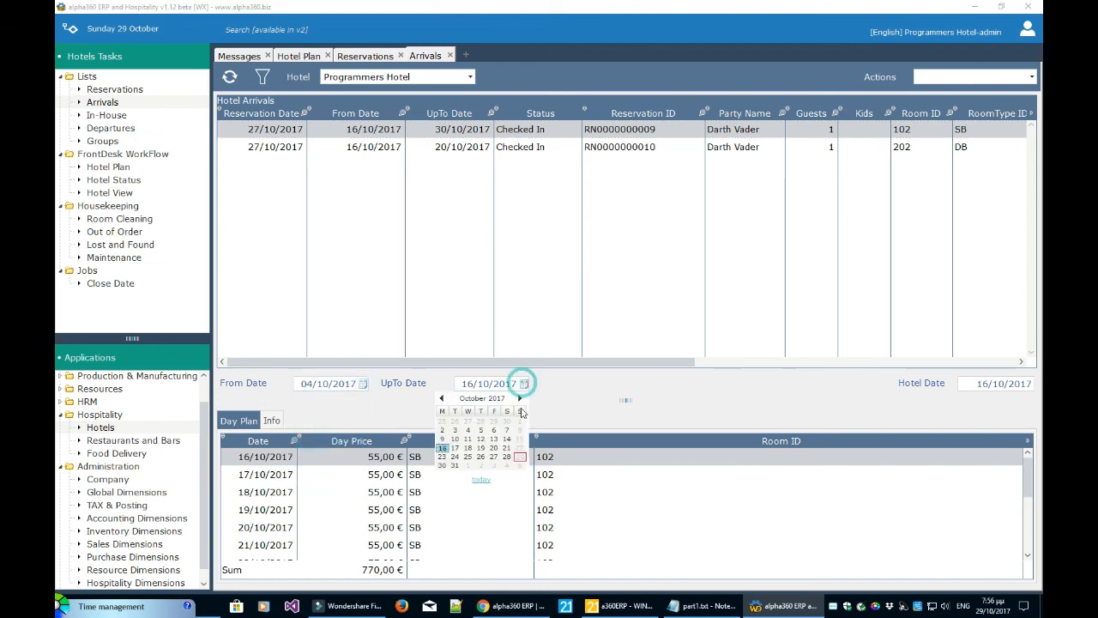
{"action": "left_click", "coordinate": [455, 465]}
{"action": "left_click", "coordinate": [234, 76]}
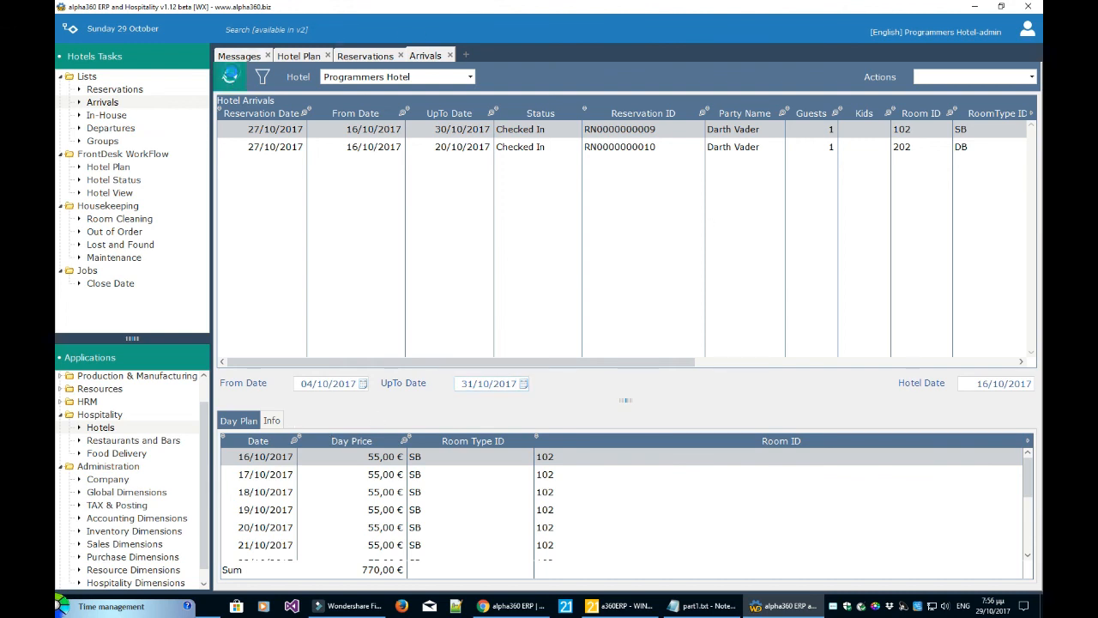
Step: Review the listed arrivals' dates, statuses and day plans, and view the actions offered for the Reserved arrival in room 202
{"action": "left_click", "coordinate": [503, 184]}
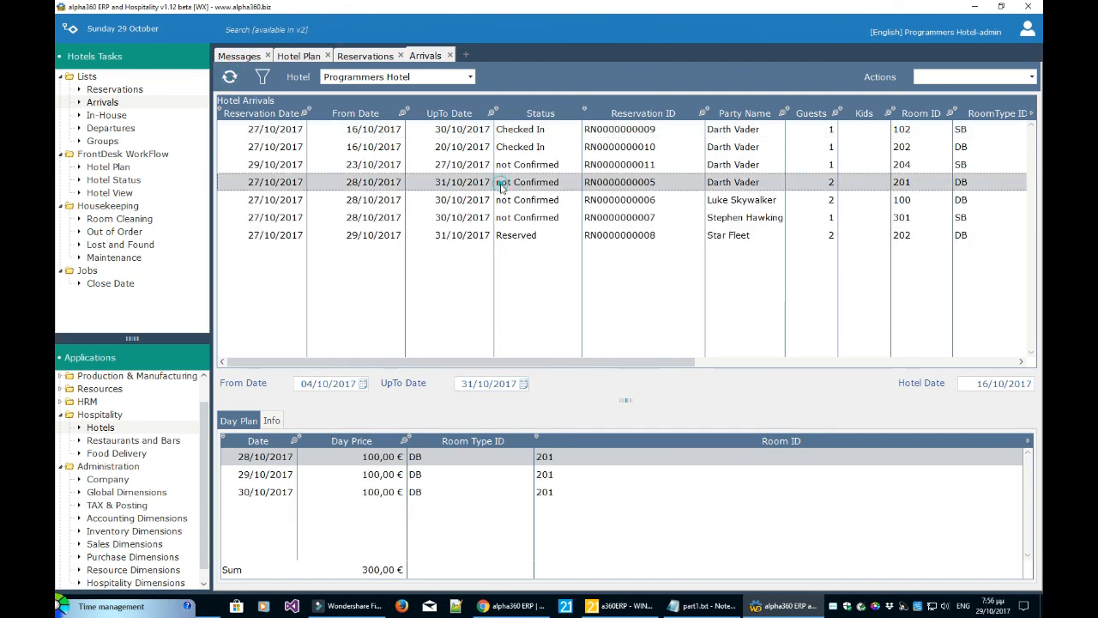
{"action": "left_click", "coordinate": [480, 239]}
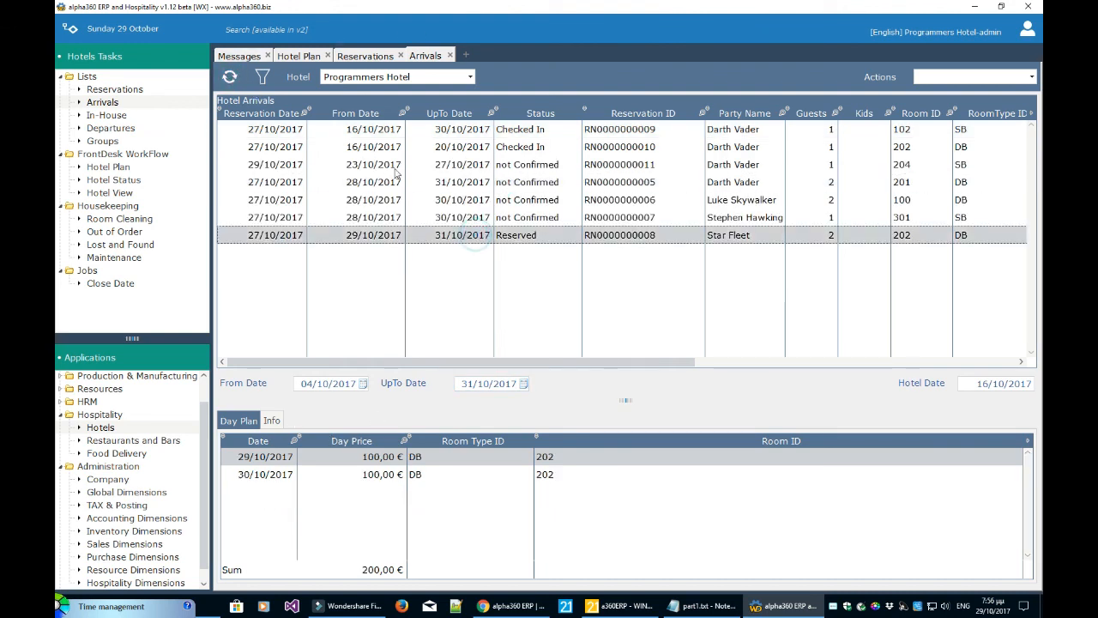
{"action": "left_click", "coordinate": [378, 132]}
{"action": "left_click", "coordinate": [376, 146]}
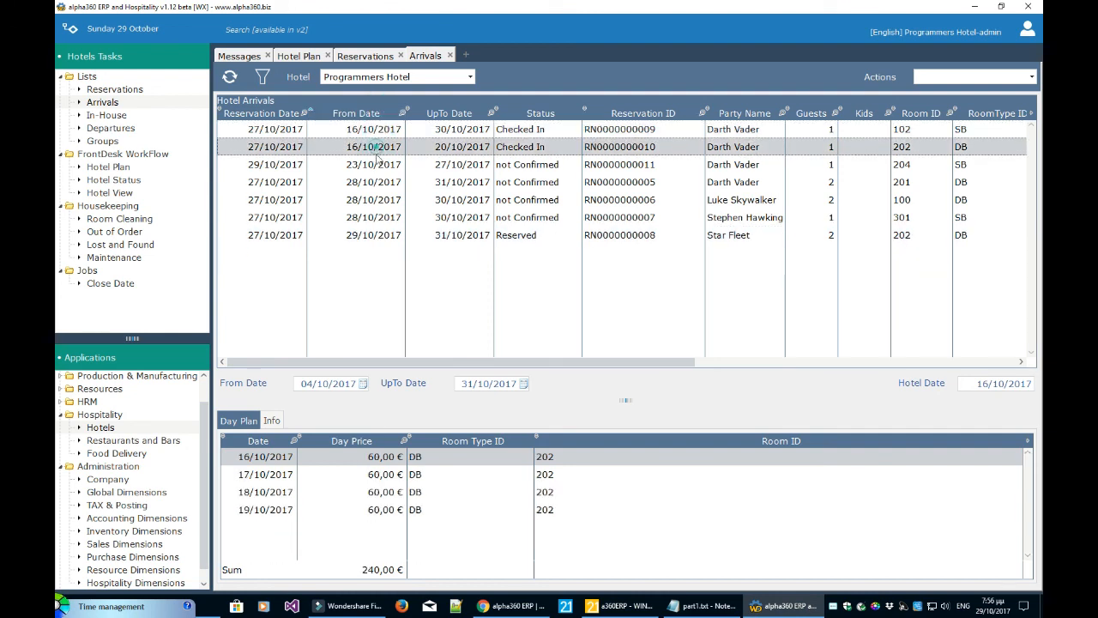
{"action": "left_click", "coordinate": [538, 165]}
{"action": "left_click", "coordinate": [383, 185]}
{"action": "left_click", "coordinate": [380, 200]}
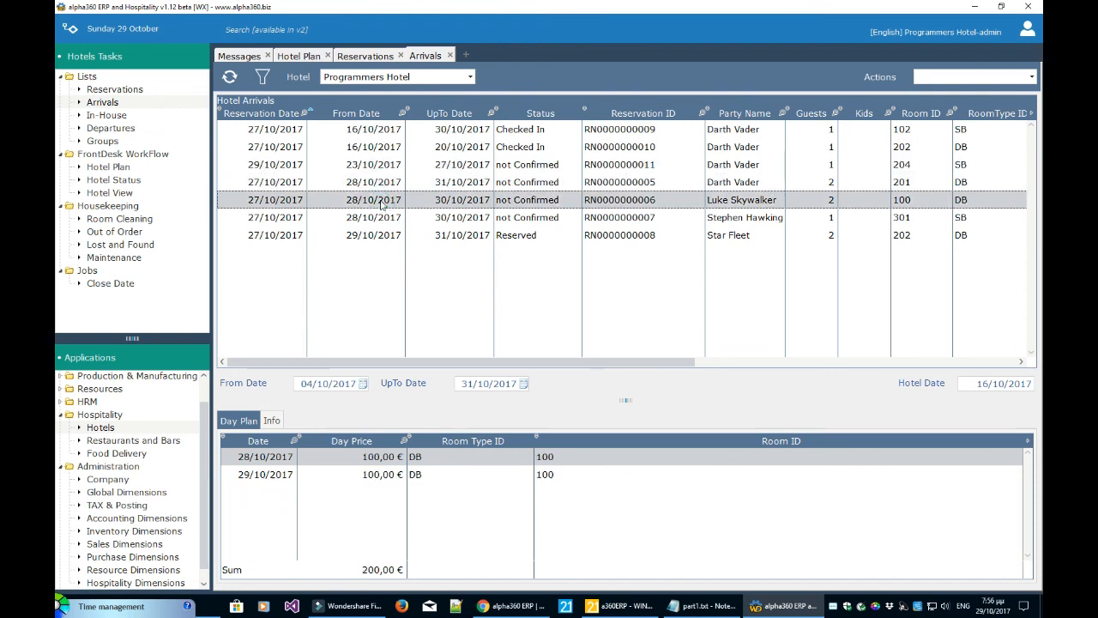
{"action": "left_click", "coordinate": [378, 165]}
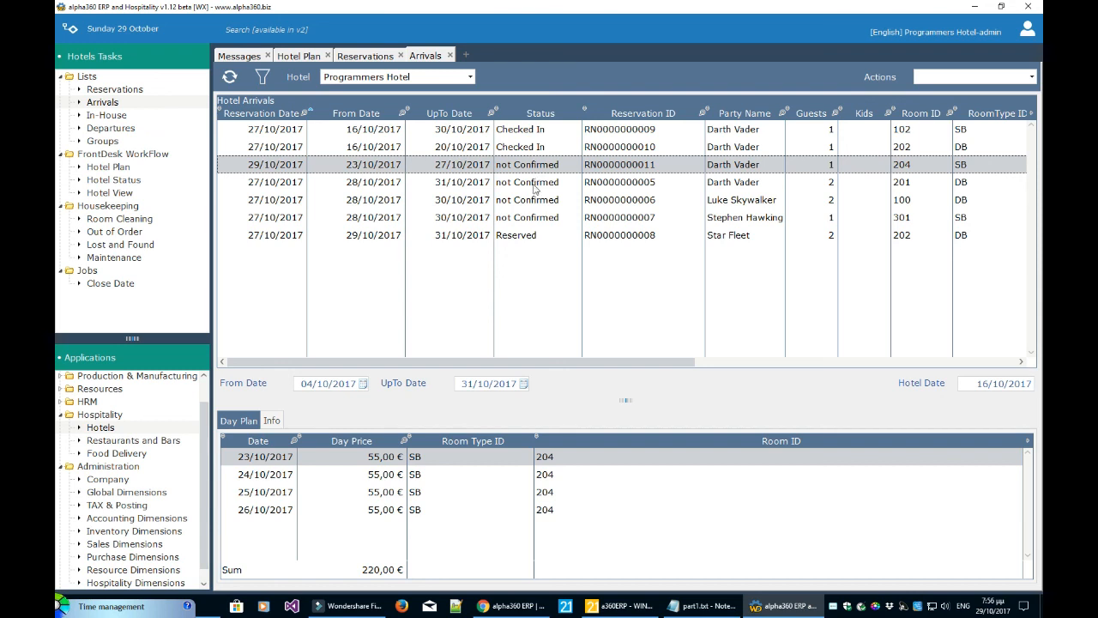
{"action": "left_click", "coordinate": [426, 237]}
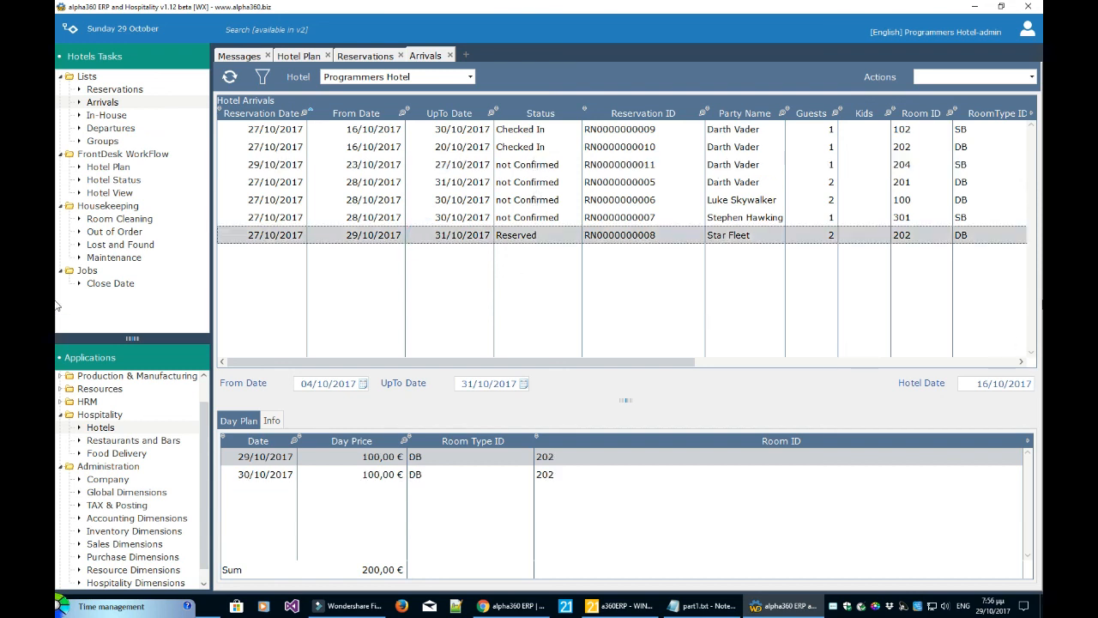
{"action": "left_click", "coordinate": [950, 78]}
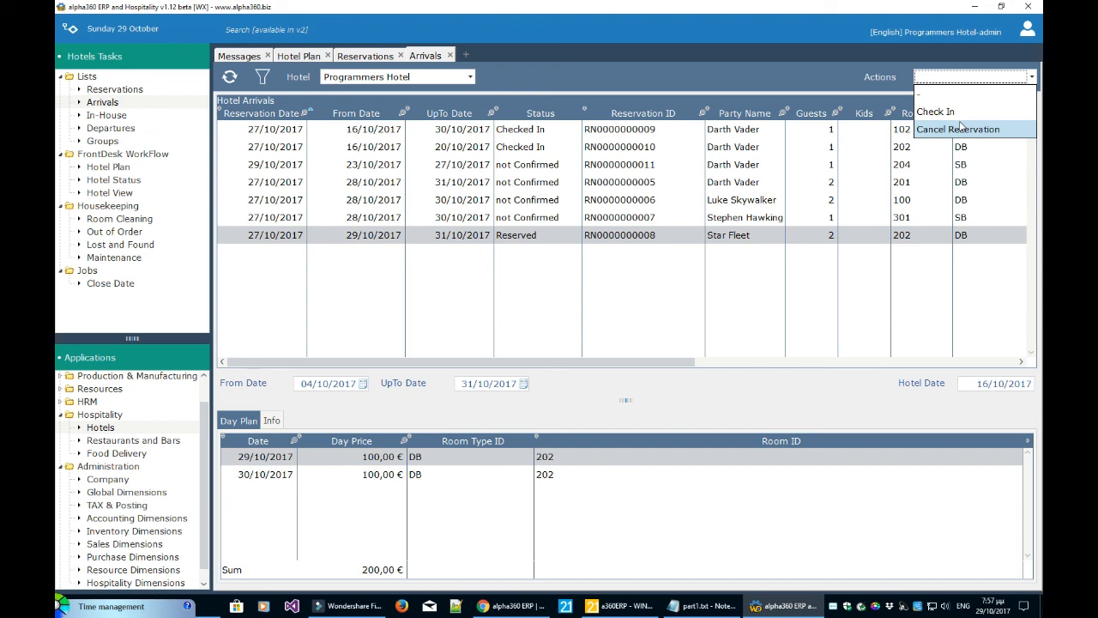
Step: Open the In-House list, enlarge its upper grid and check the day plans of the guests in rooms 202 and 102
{"action": "left_click", "coordinate": [118, 119]}
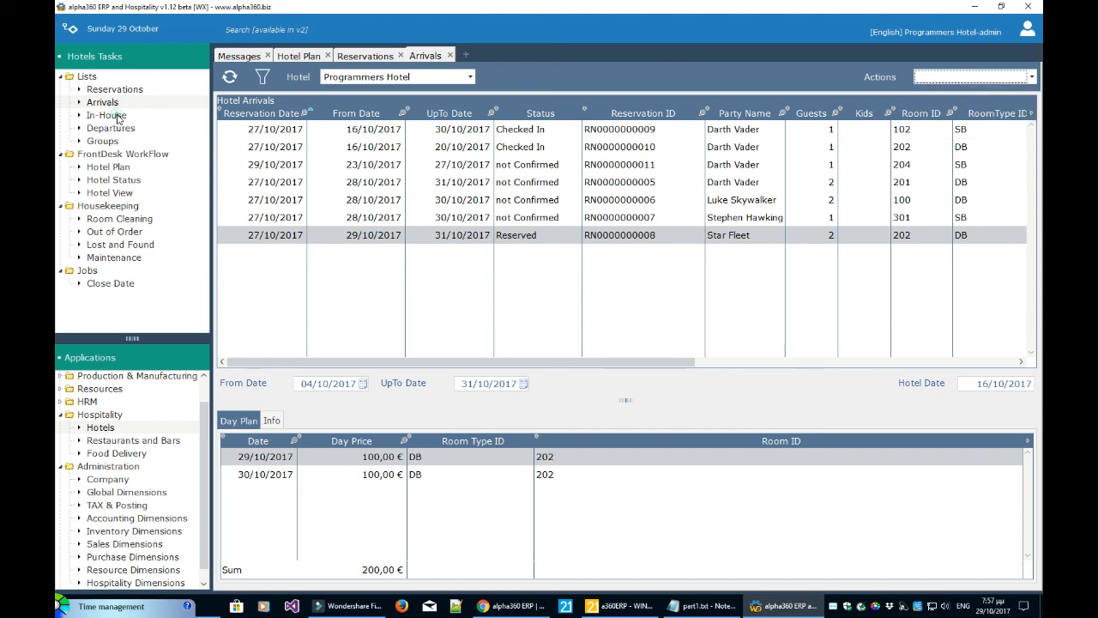
{"action": "left_click", "coordinate": [118, 118]}
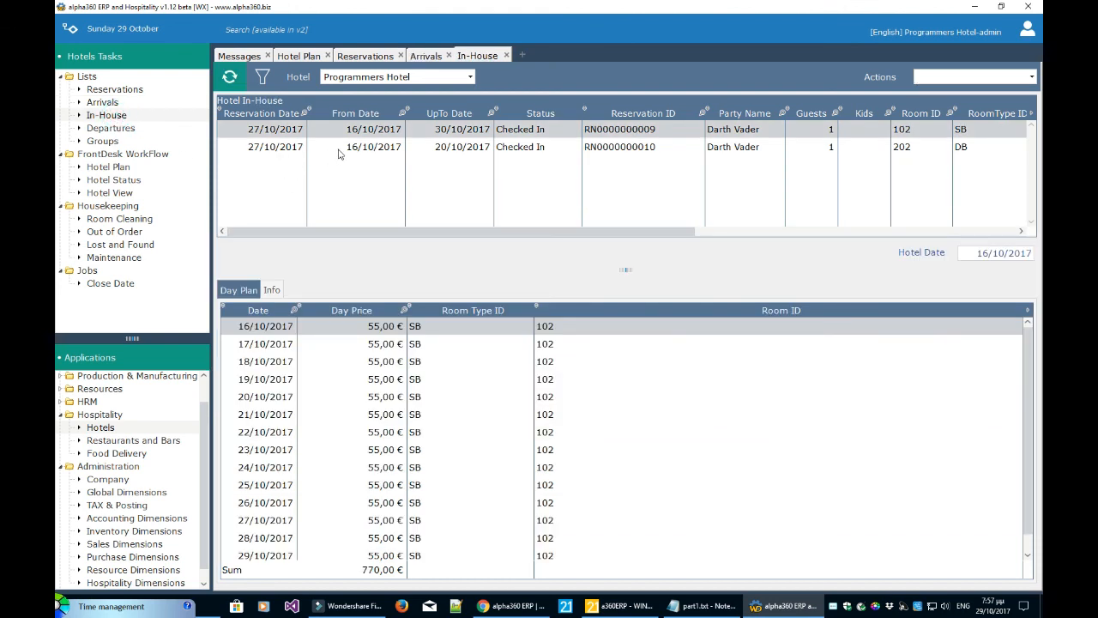
{"action": "left_click_drag", "start_coordinate": [624, 270], "coordinate": [621, 339]}
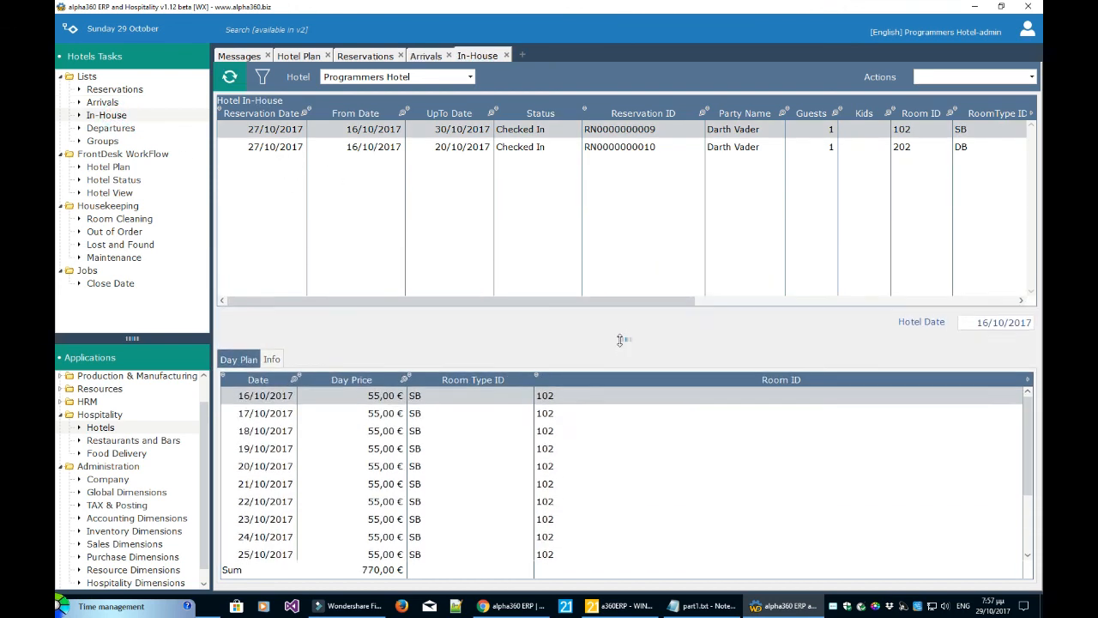
{"action": "left_click", "coordinate": [384, 147]}
{"action": "left_click", "coordinate": [383, 129]}
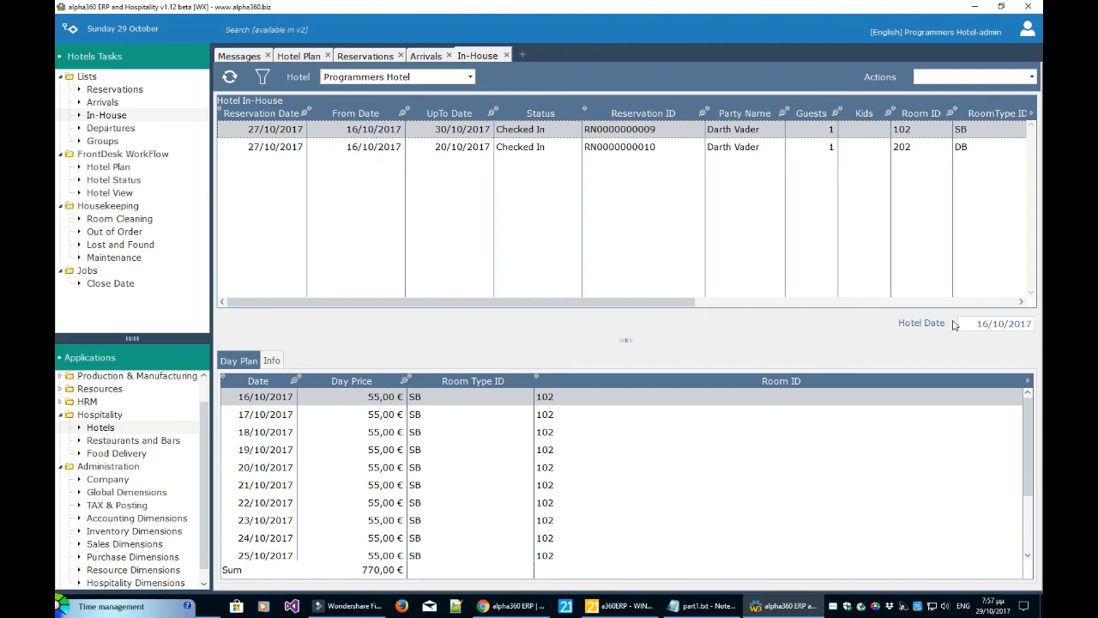
Step: Compare the checked-in stays of rooms 202 and 102 in the In-House list and examine room 102's daily prices
{"action": "left_click", "coordinate": [540, 152]}
{"action": "left_click", "coordinate": [549, 133]}
{"action": "left_click", "coordinate": [550, 141]}
{"action": "left_click", "coordinate": [551, 135]}
{"action": "left_click", "coordinate": [528, 470]}
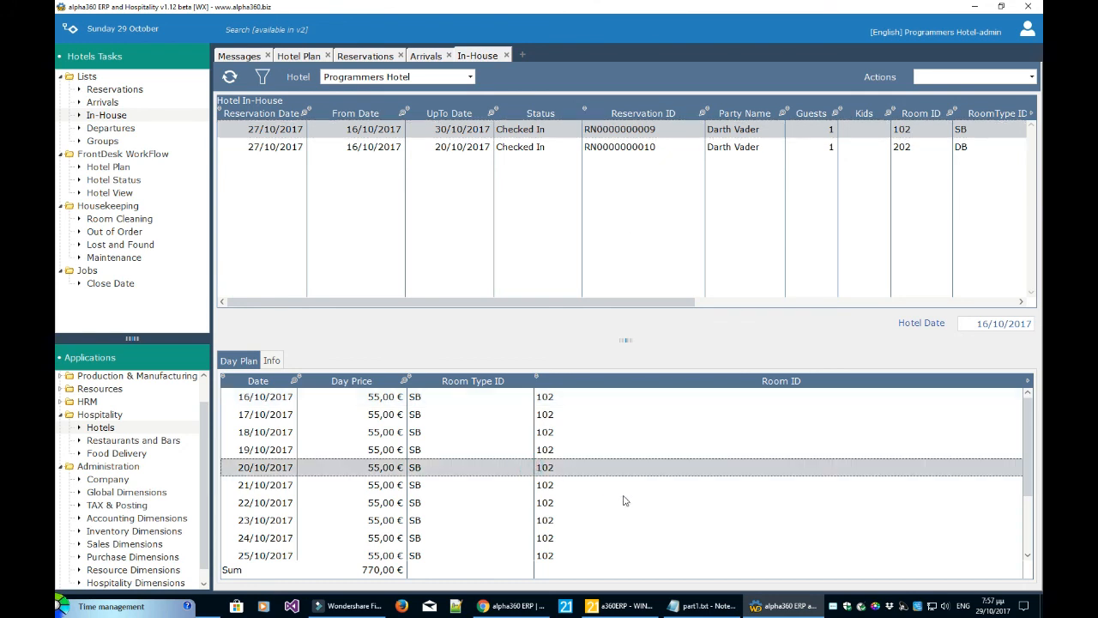
Step: Open the Departures list, set its end date to 31/10/2017 and refresh the listed departures
{"action": "left_click", "coordinate": [112, 129]}
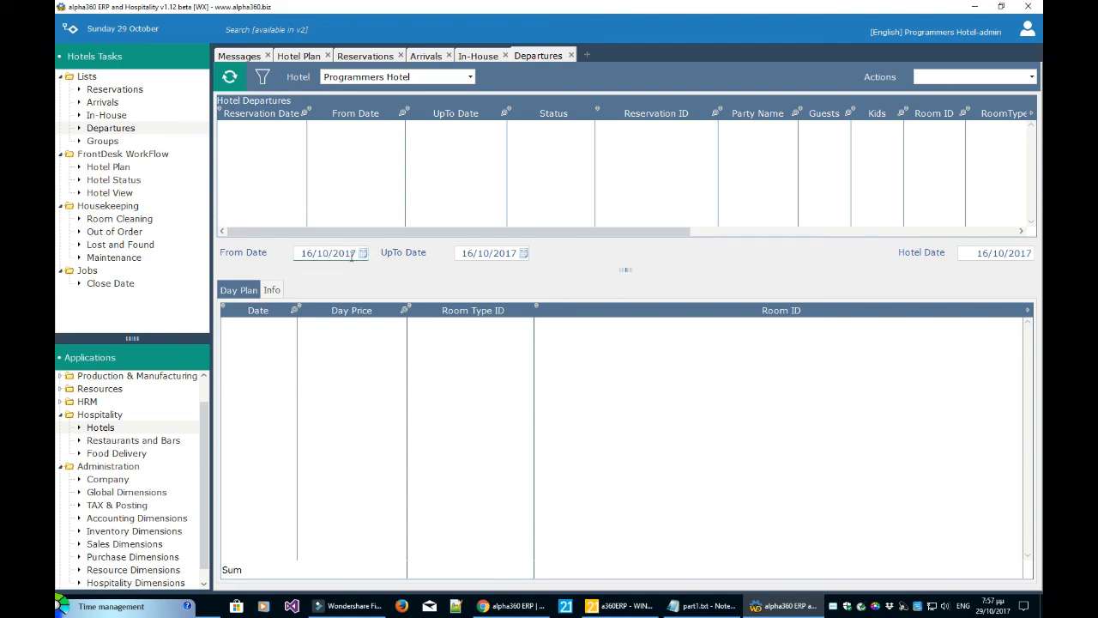
{"action": "left_click", "coordinate": [524, 253]}
{"action": "left_click", "coordinate": [457, 336]}
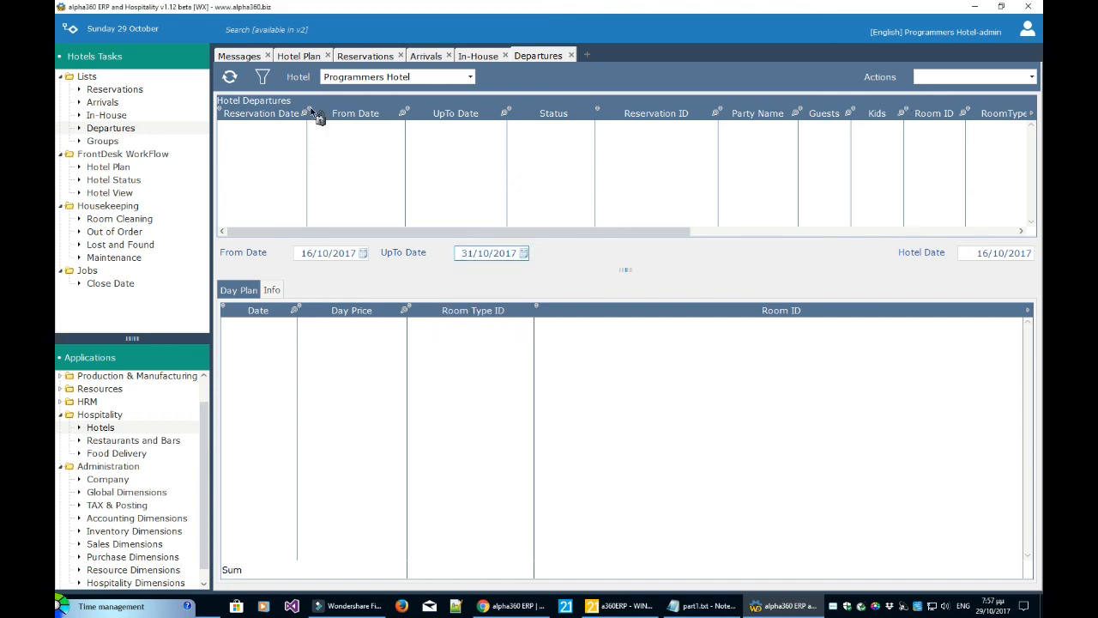
{"action": "left_click", "coordinate": [230, 79]}
Step: Check the day plans of the departures for rooms 102 and 202, and view the actions offered for room 102's departure
{"action": "left_click", "coordinate": [530, 147]}
{"action": "left_click", "coordinate": [525, 131]}
{"action": "left_click", "coordinate": [532, 146]}
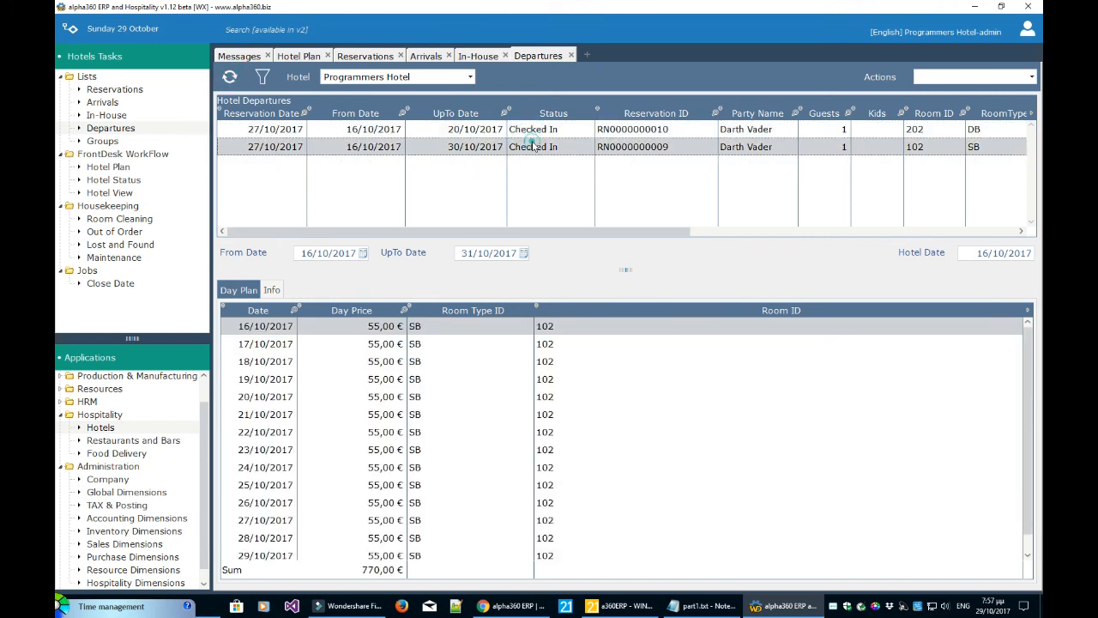
{"action": "left_click", "coordinate": [469, 132]}
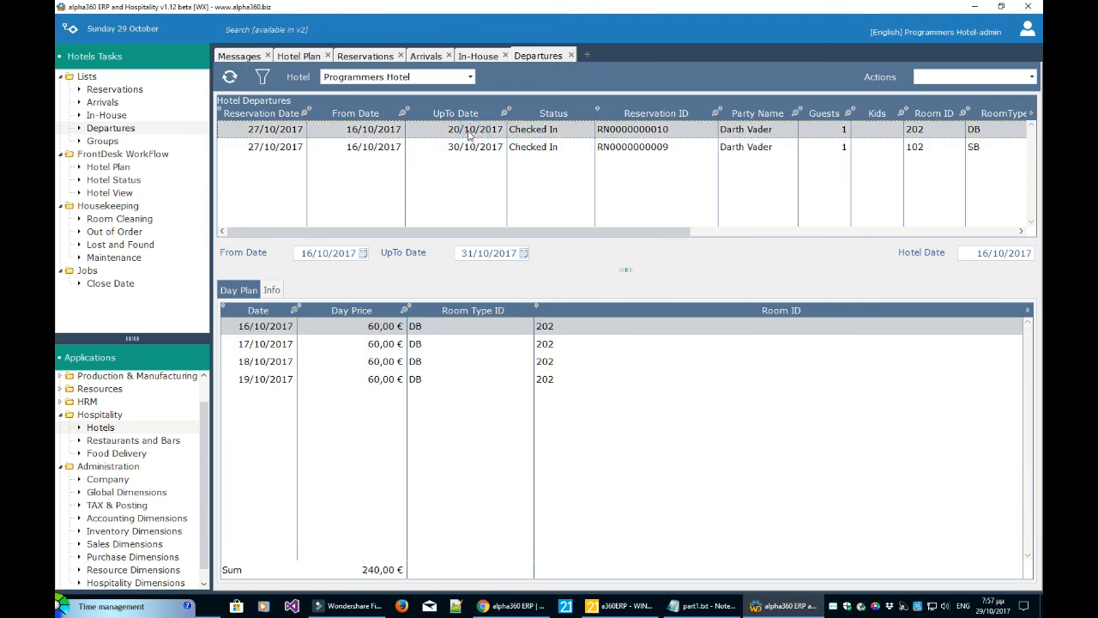
{"action": "left_click", "coordinate": [467, 151]}
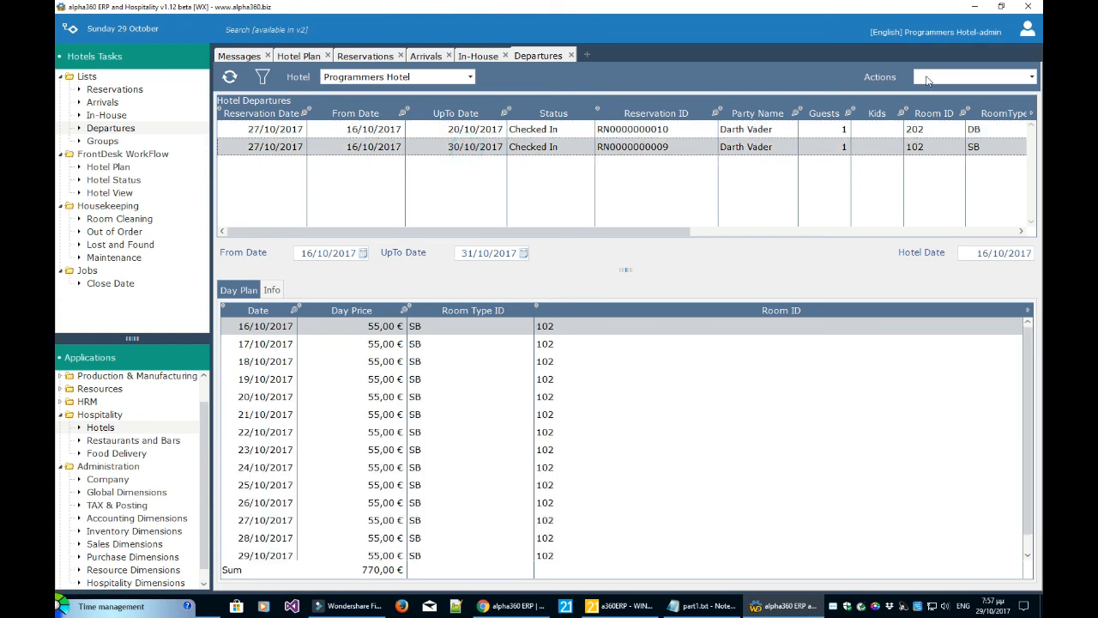
{"action": "left_click", "coordinate": [931, 78]}
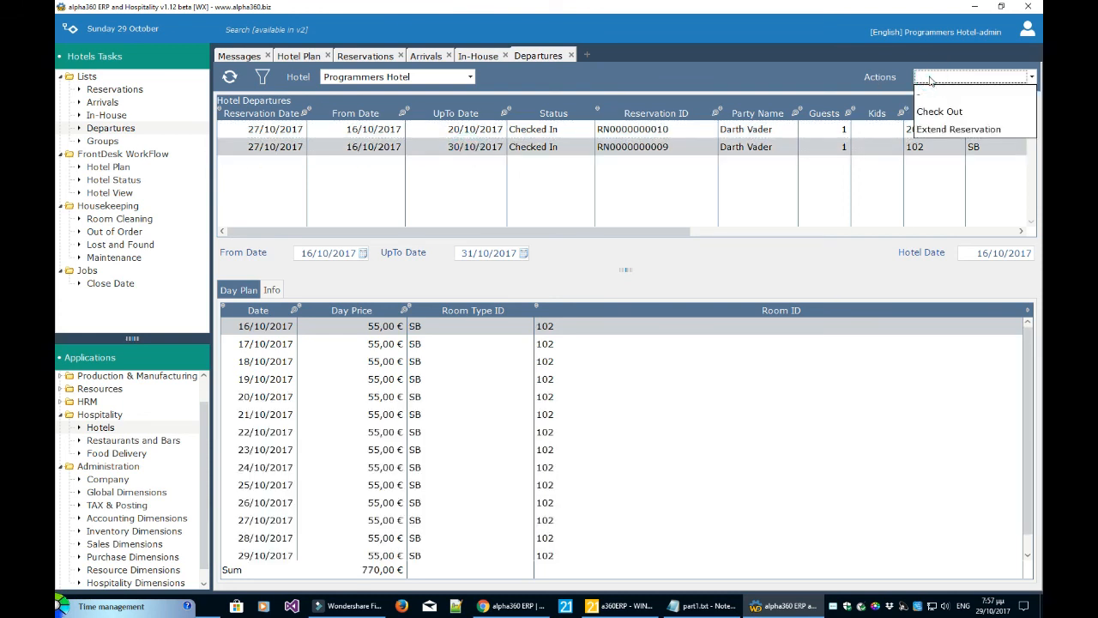
{"action": "left_click", "coordinate": [655, 79]}
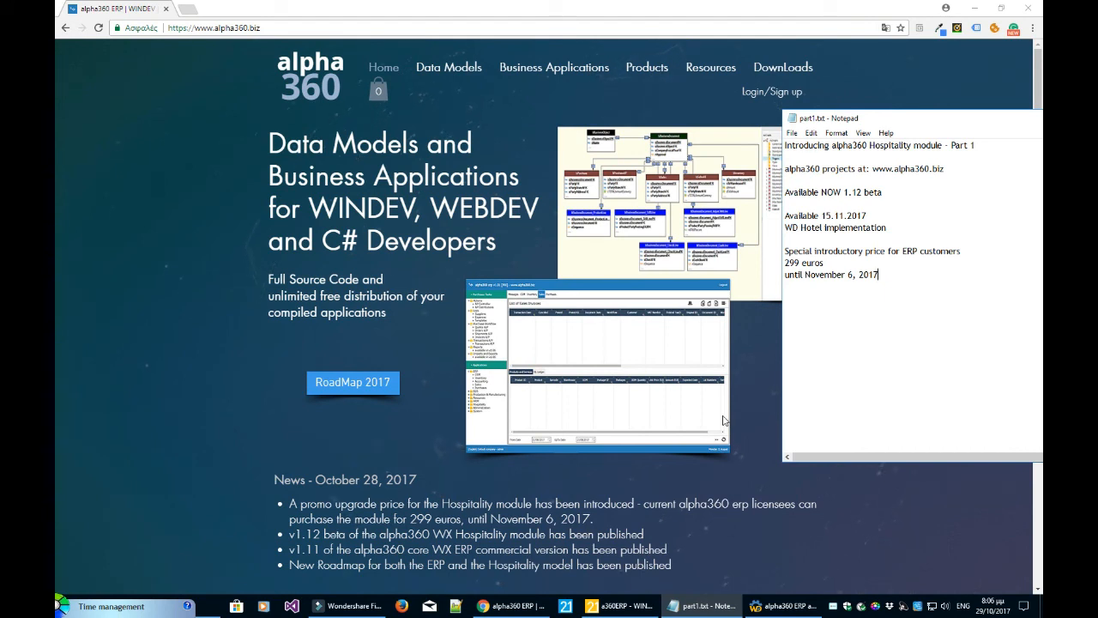
Step: Review the part1.txt notes in Notepad, highlighting the available beta version and the release date, up to the introductory price lines
{"action": "left_click_drag", "start_coordinate": [884, 192], "coordinate": [843, 192]}
{"action": "left_click", "coordinate": [895, 192]}
{"action": "double_click", "coordinate": [854, 192]}
{"action": "left_click", "coordinate": [912, 199]}
{"action": "double_click", "coordinate": [829, 216]}
{"action": "double_click", "coordinate": [841, 216]}
{"action": "left_click", "coordinate": [874, 213]}
{"action": "left_click", "coordinate": [869, 263]}
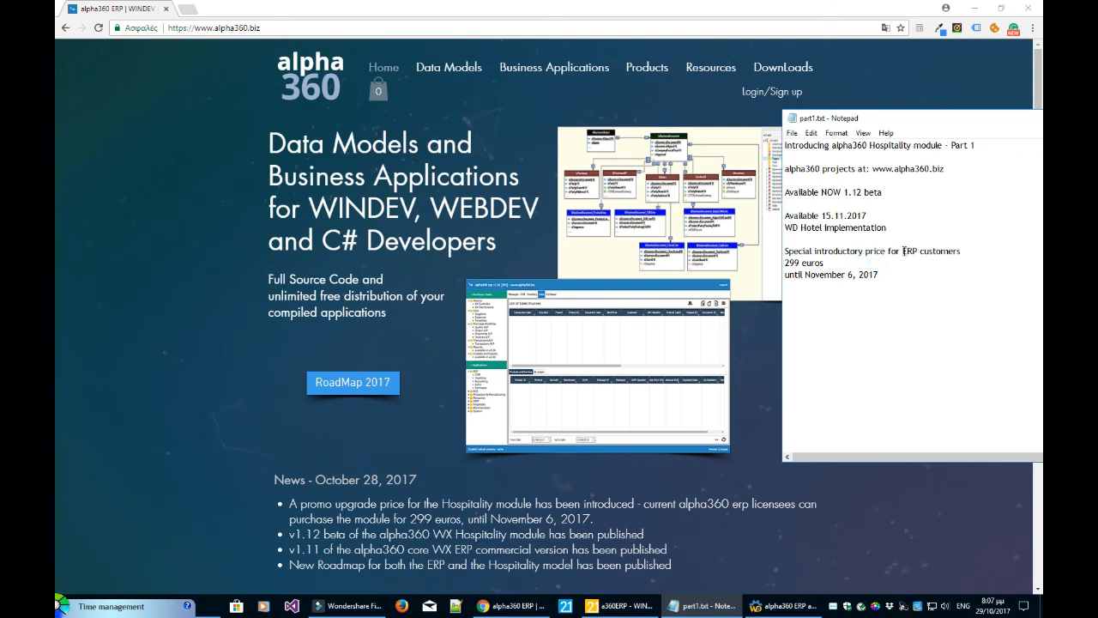